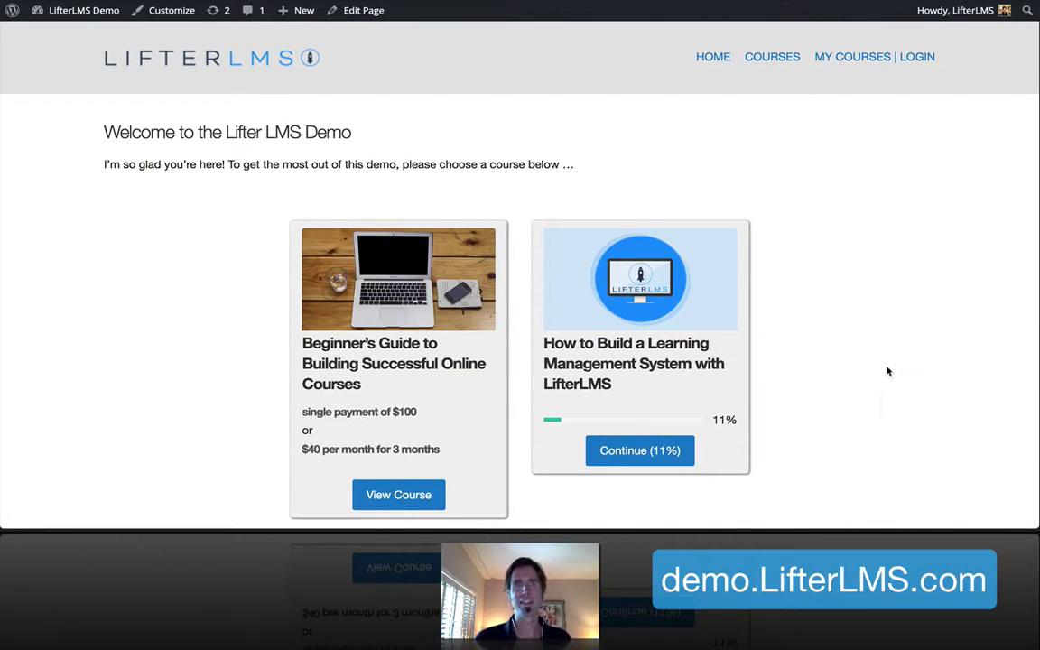
Scroll through the course listing page
scroll(887, 371, down, 5)
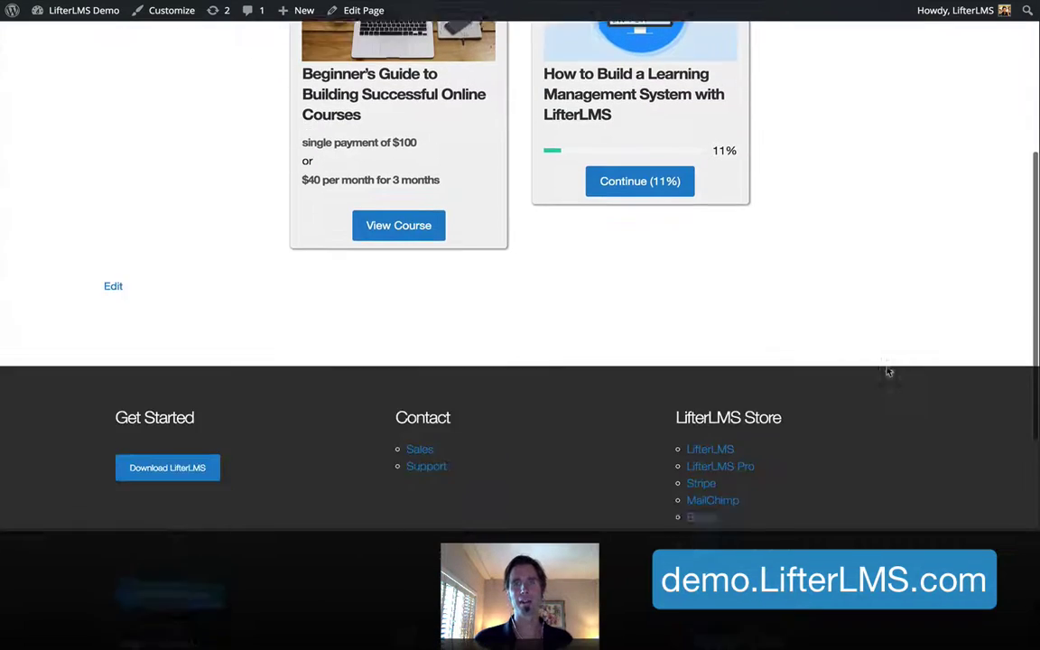
scroll(886, 371, up, 5)
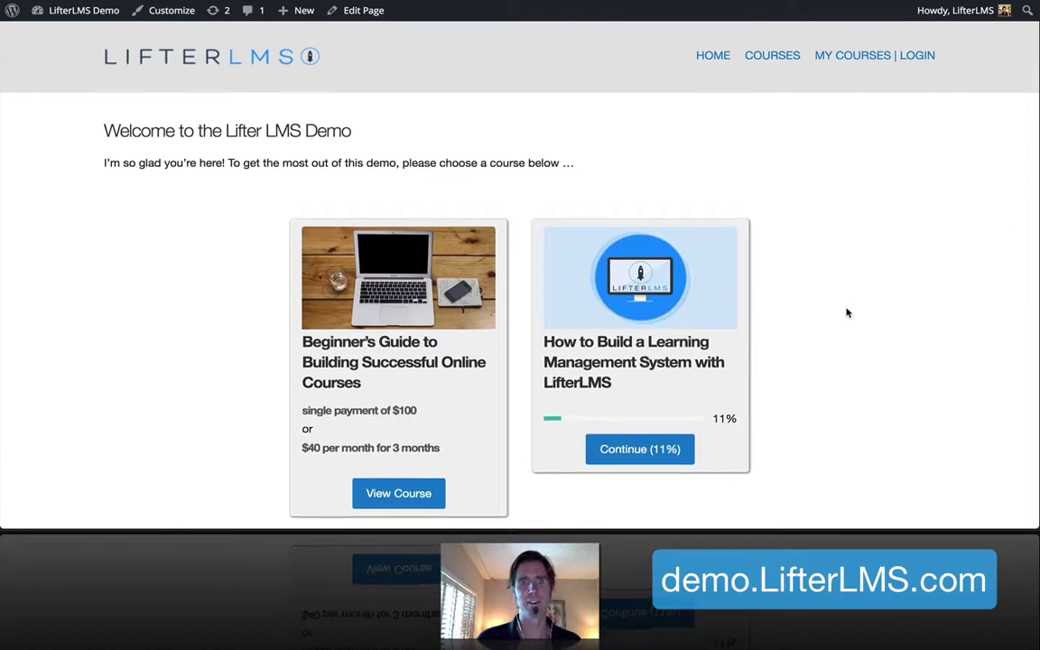
scroll(847, 311, down, 1)
scroll(847, 311, up, 1)
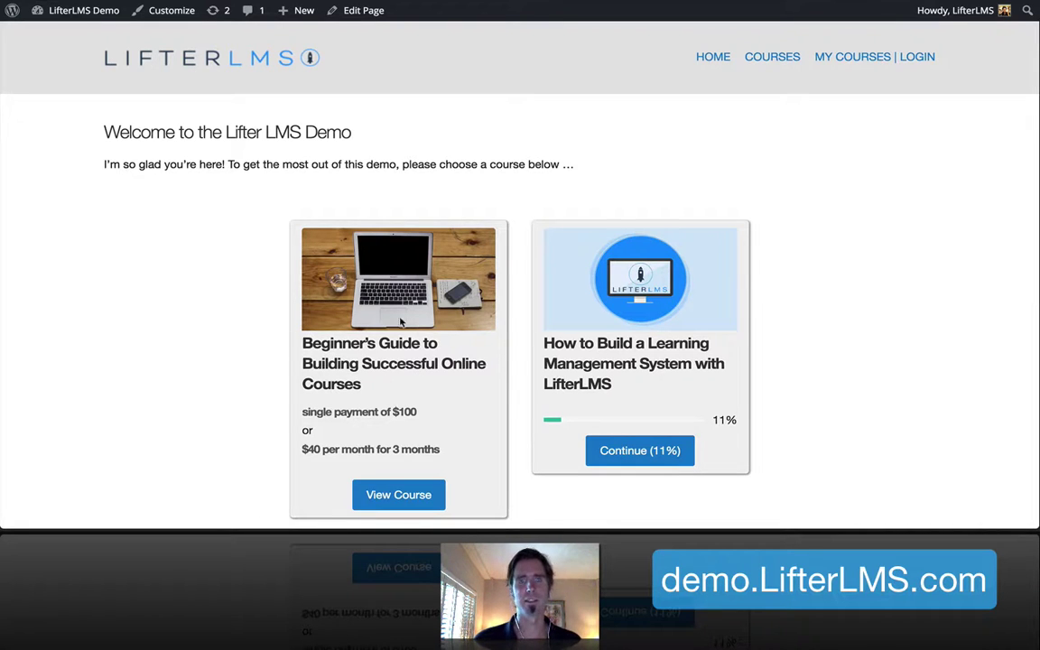
scroll(457, 360, down, 5)
scroll(458, 360, up, 5)
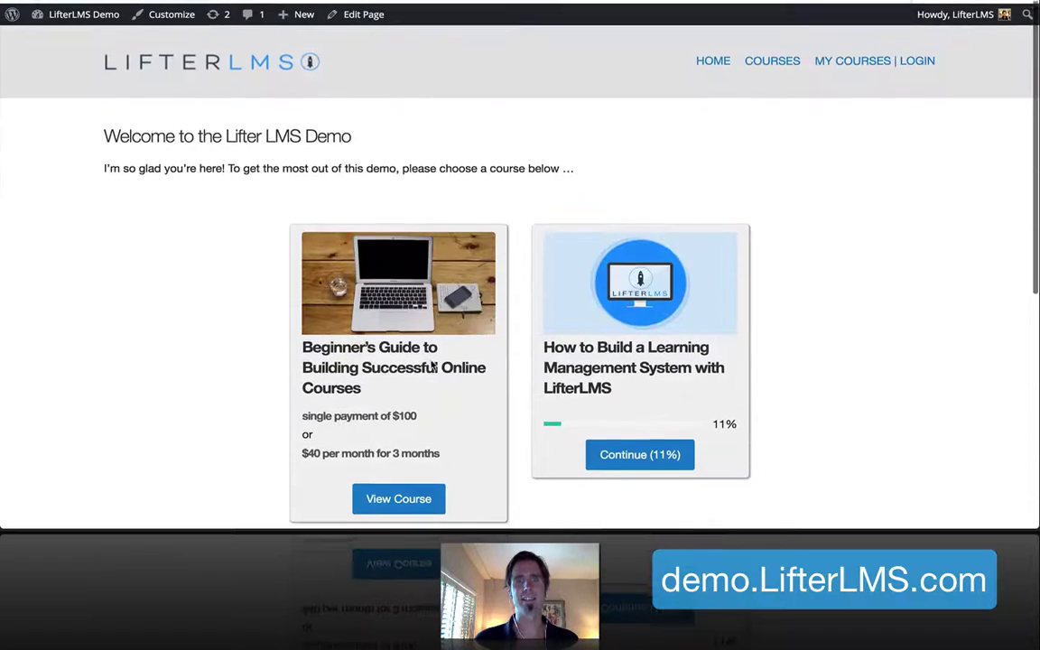
Open the How to Build a Learning Management System course and scroll through its lessons
click(623, 262)
scroll(622, 262, down, 6)
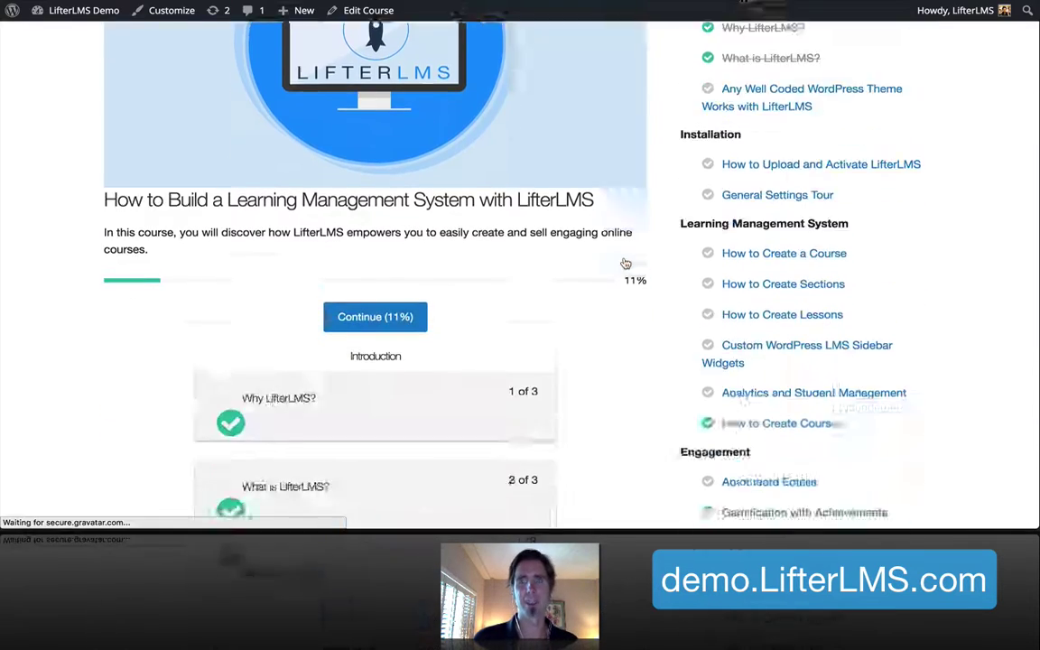
scroll(622, 259, up, 5)
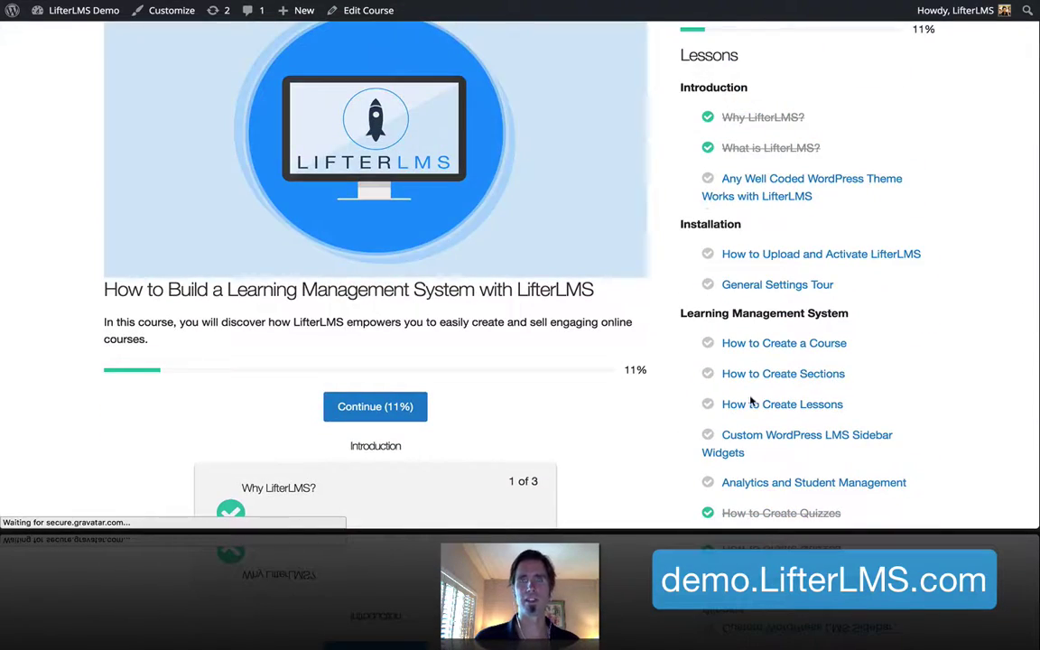
scroll(749, 402, down, 7)
scroll(749, 400, down, 1)
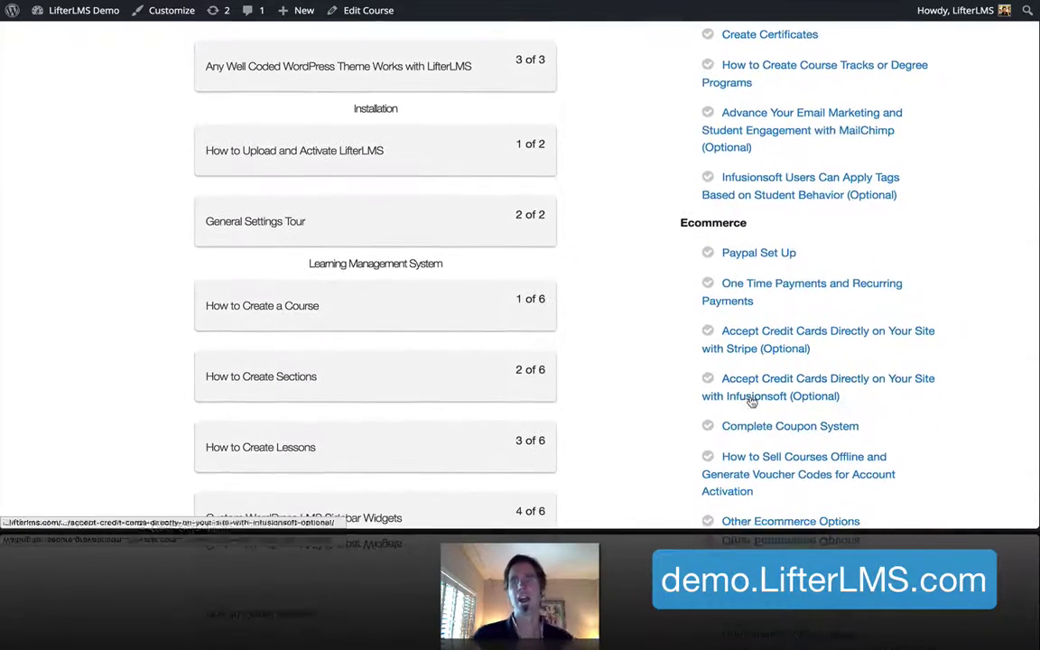
scroll(749, 400, up, 10)
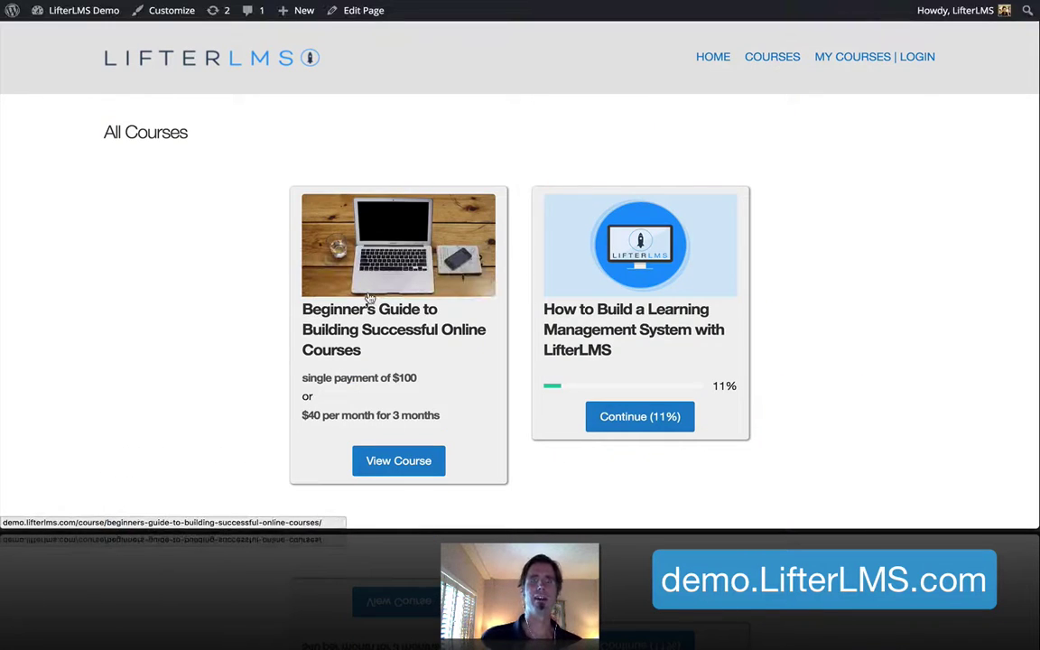
Open the Beginner's Guide course page and scroll through its description, video and pricing, then back up
click(370, 297)
scroll(369, 298, down, 5)
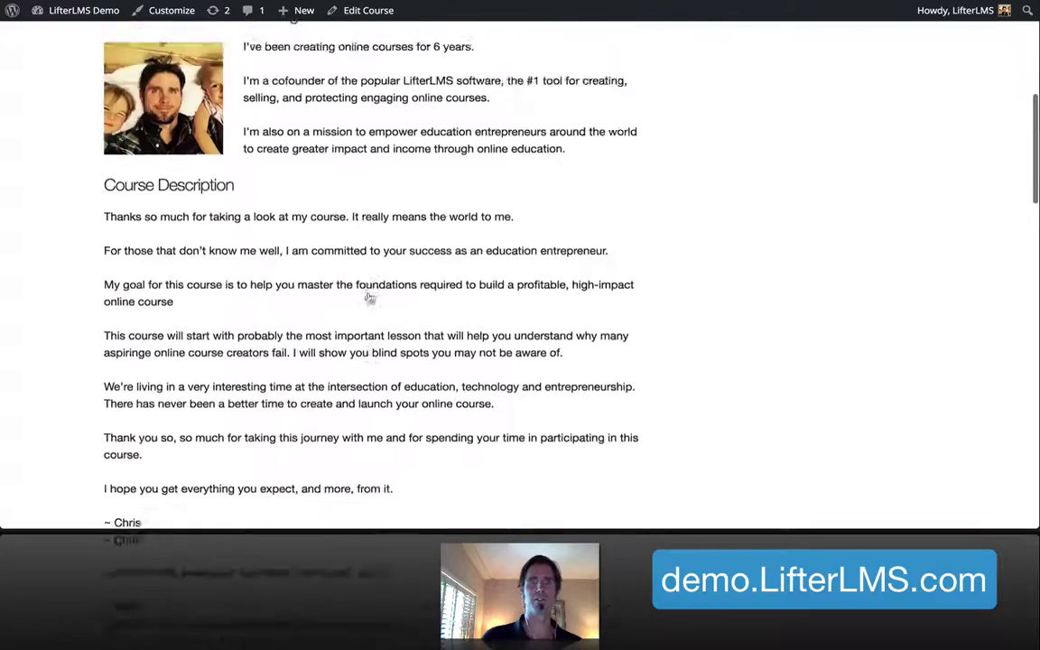
scroll(369, 298, up, 5)
scroll(369, 298, down, 3)
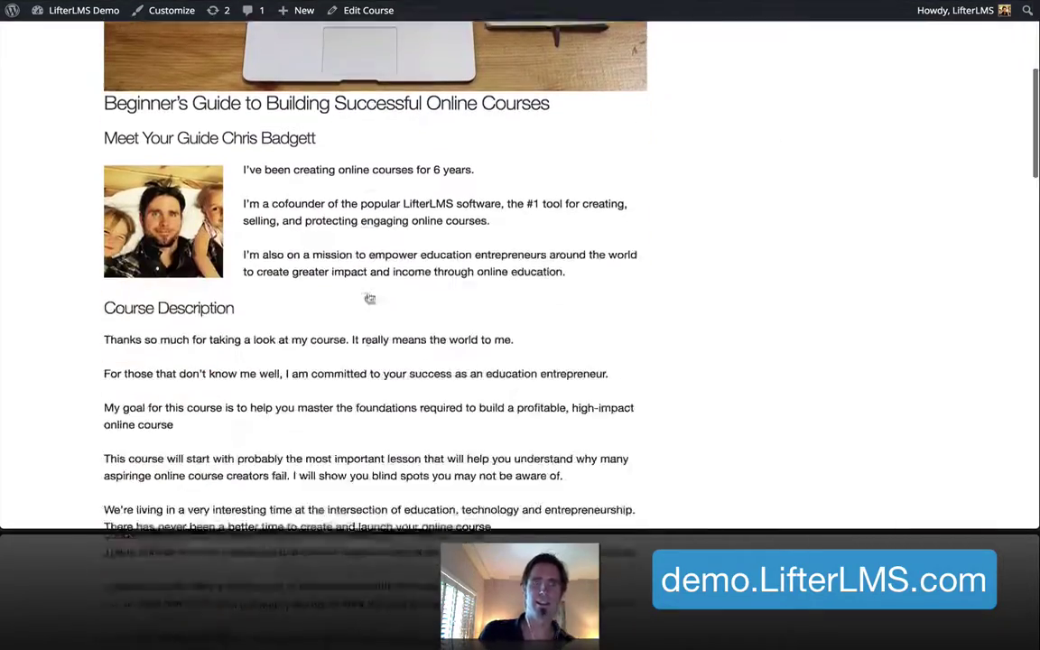
scroll(370, 298, down, 1)
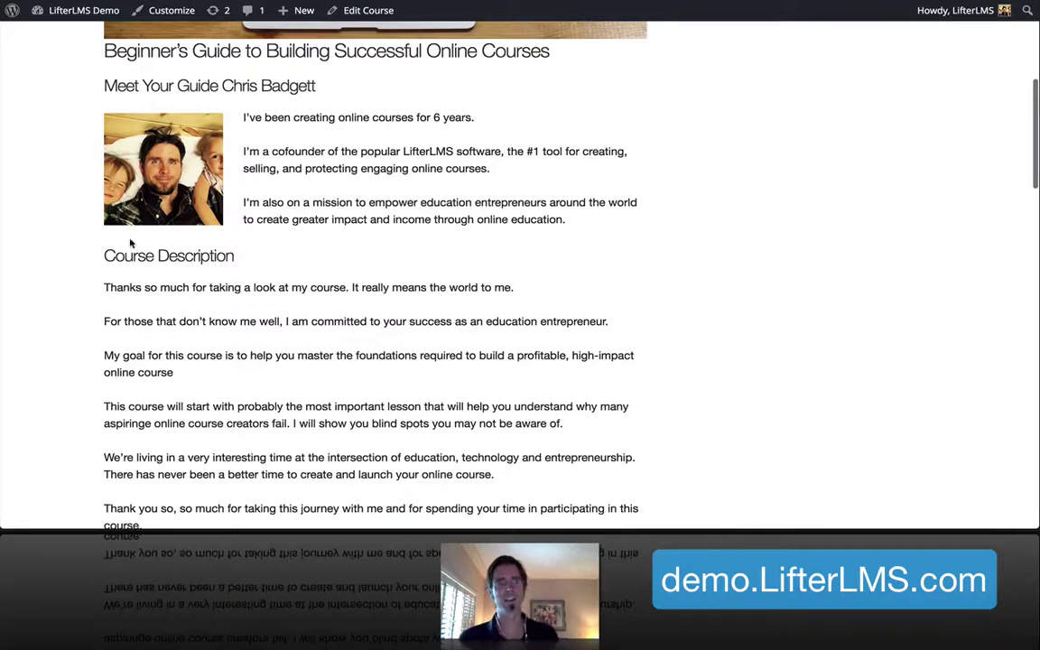
scroll(283, 421, down, 3)
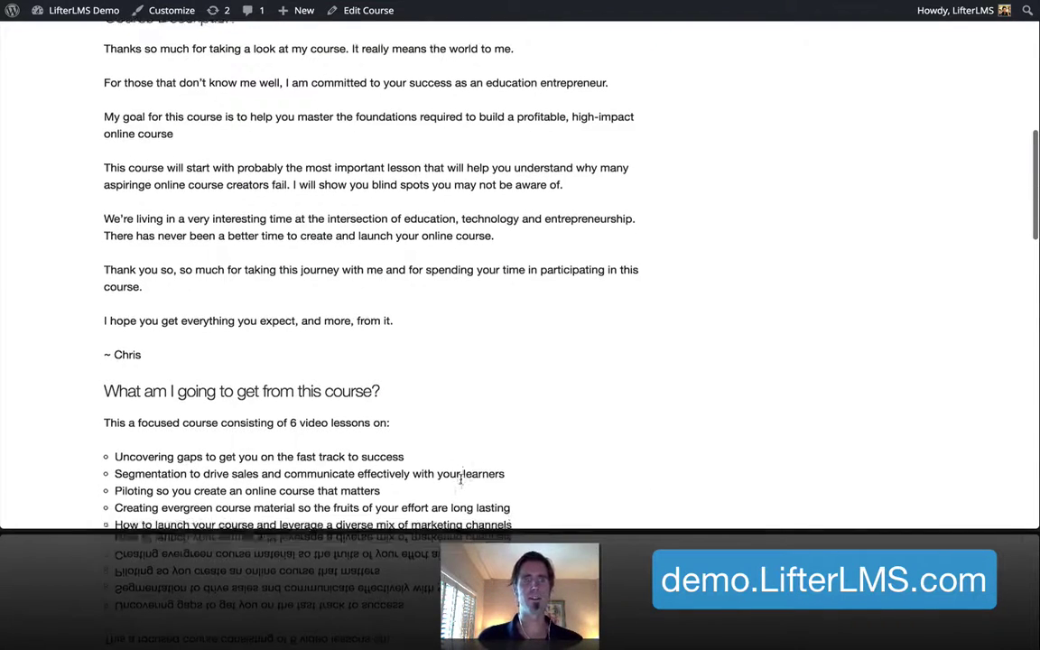
scroll(508, 257, down, 3)
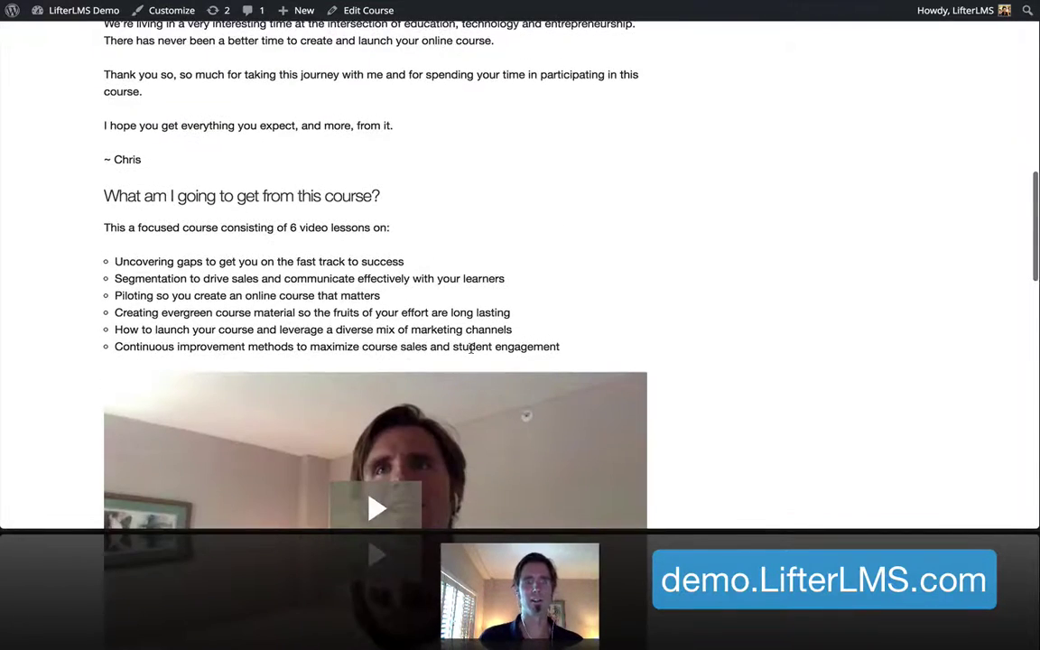
scroll(420, 261, down, 5)
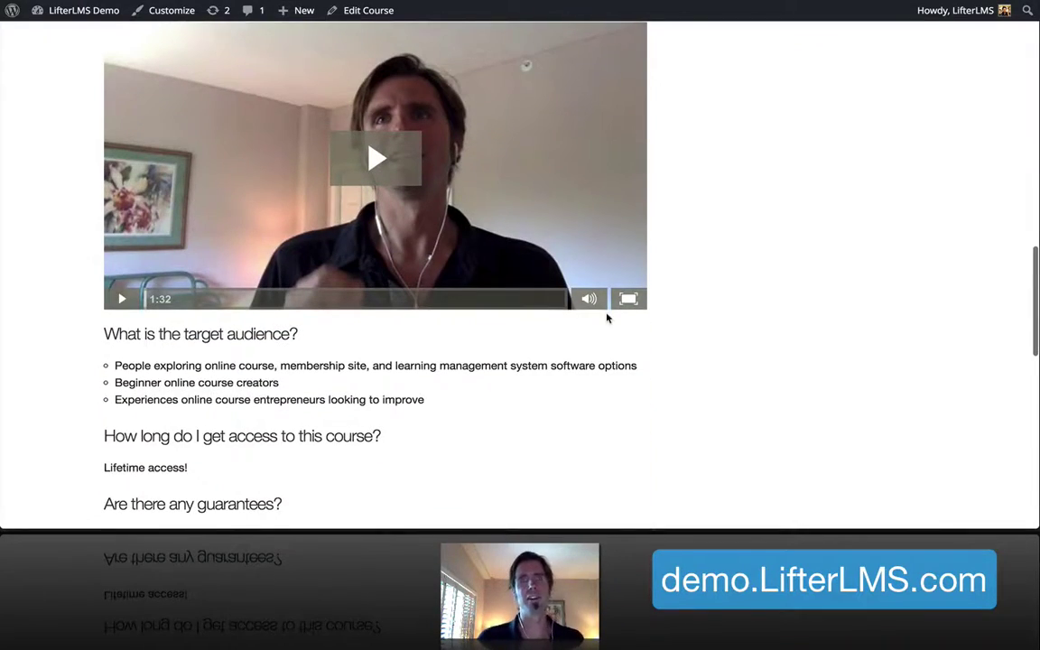
scroll(609, 316, down, 3)
scroll(607, 317, down, 3)
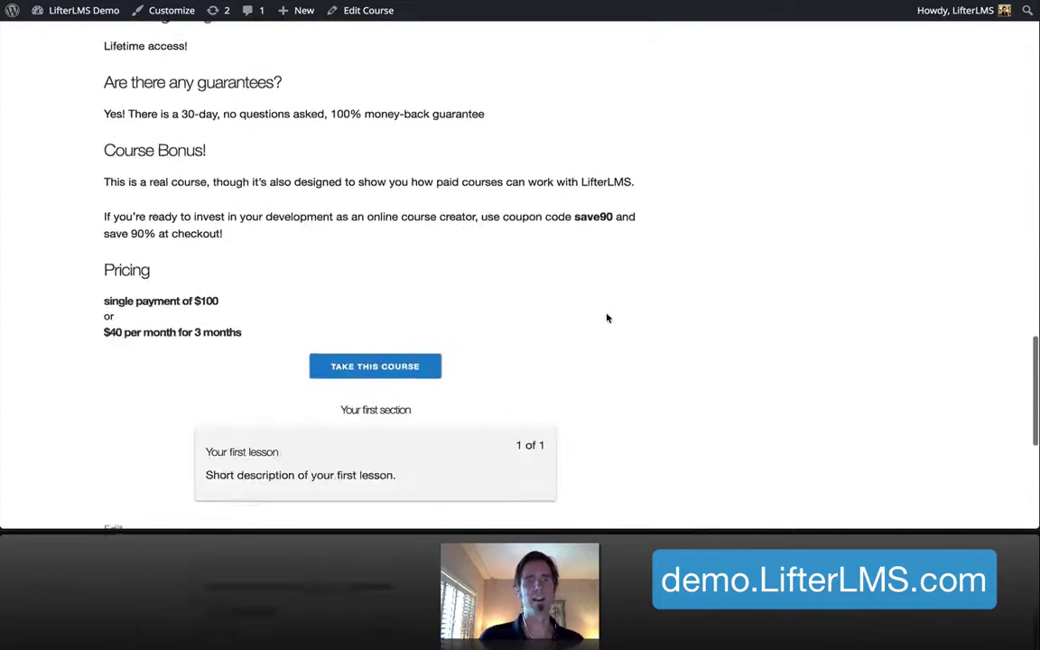
scroll(607, 318, up, 4)
scroll(608, 318, down, 3)
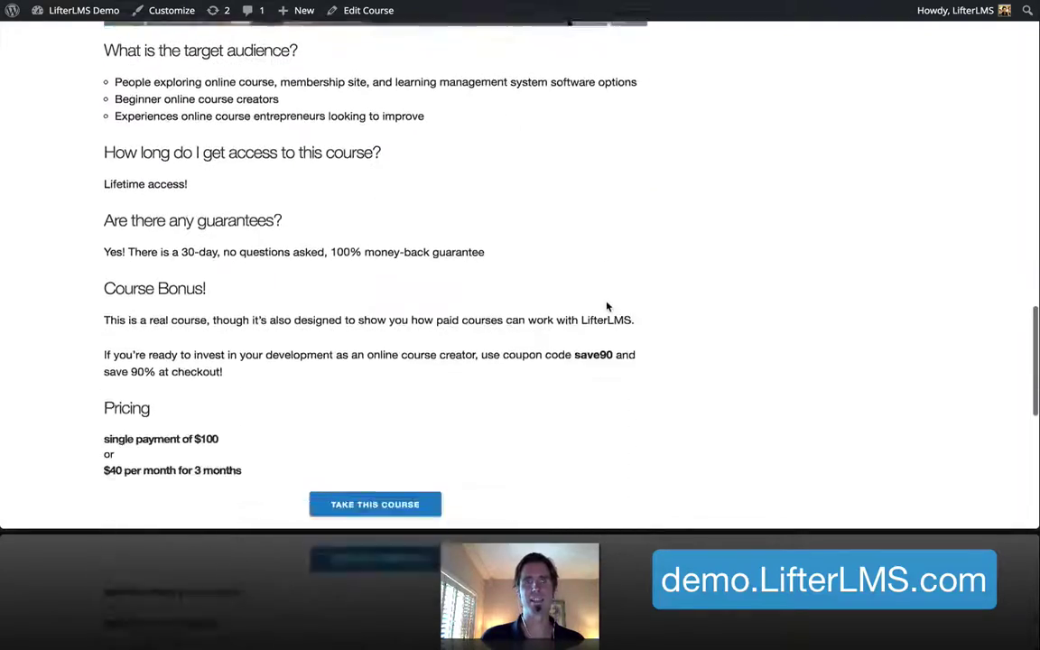
scroll(608, 311, up, 12)
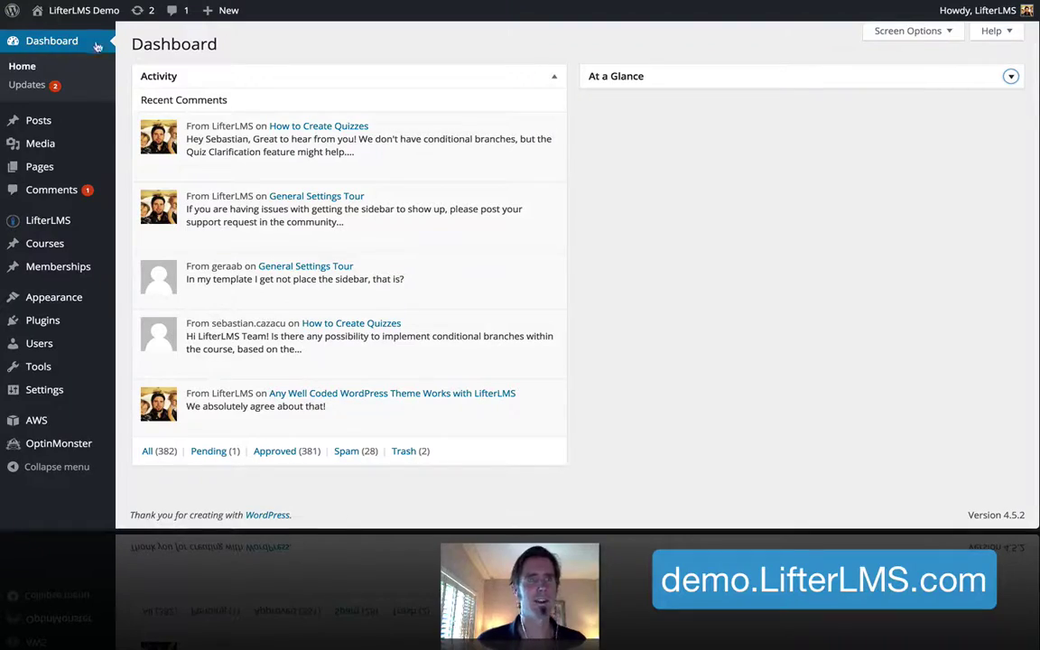
Open the Beginner's Guide course from the Courses list in the course editor
mouse_move(50, 223)
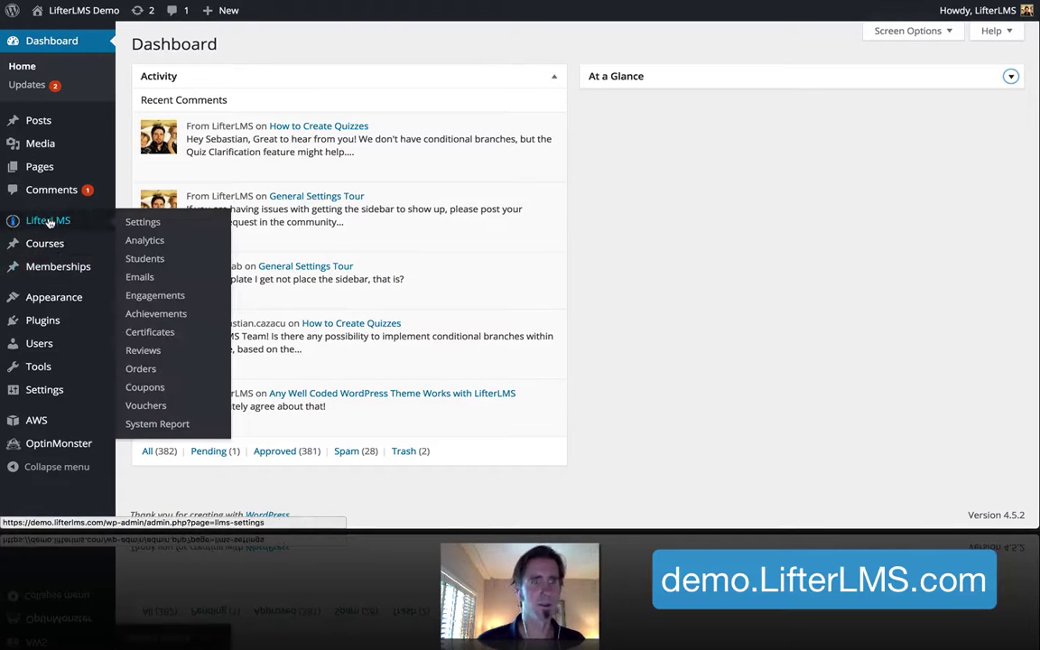
click(46, 256)
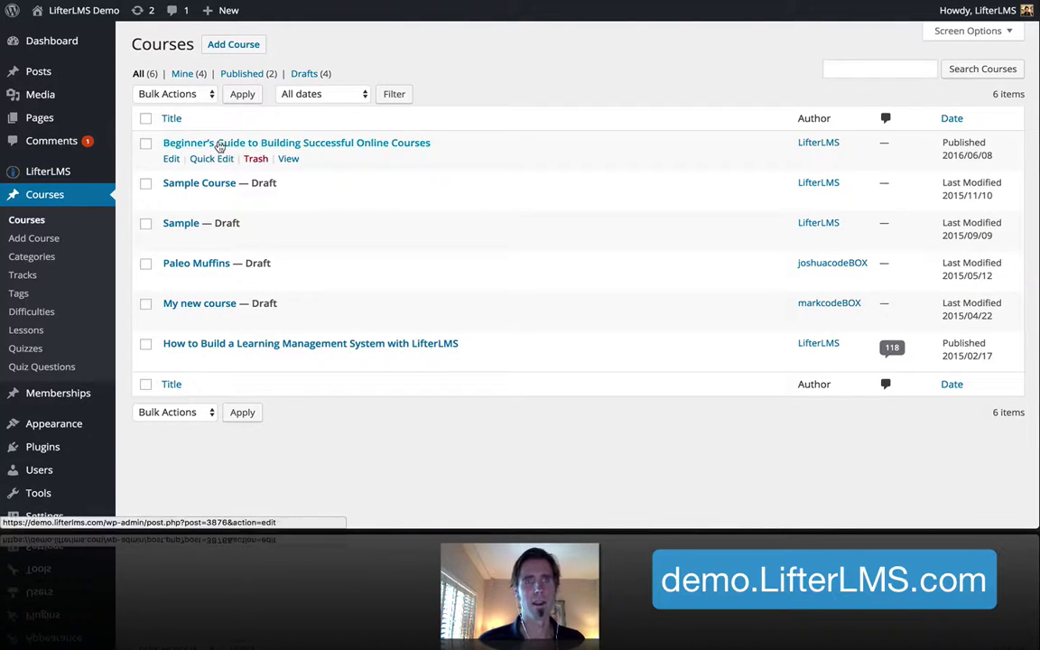
click(219, 144)
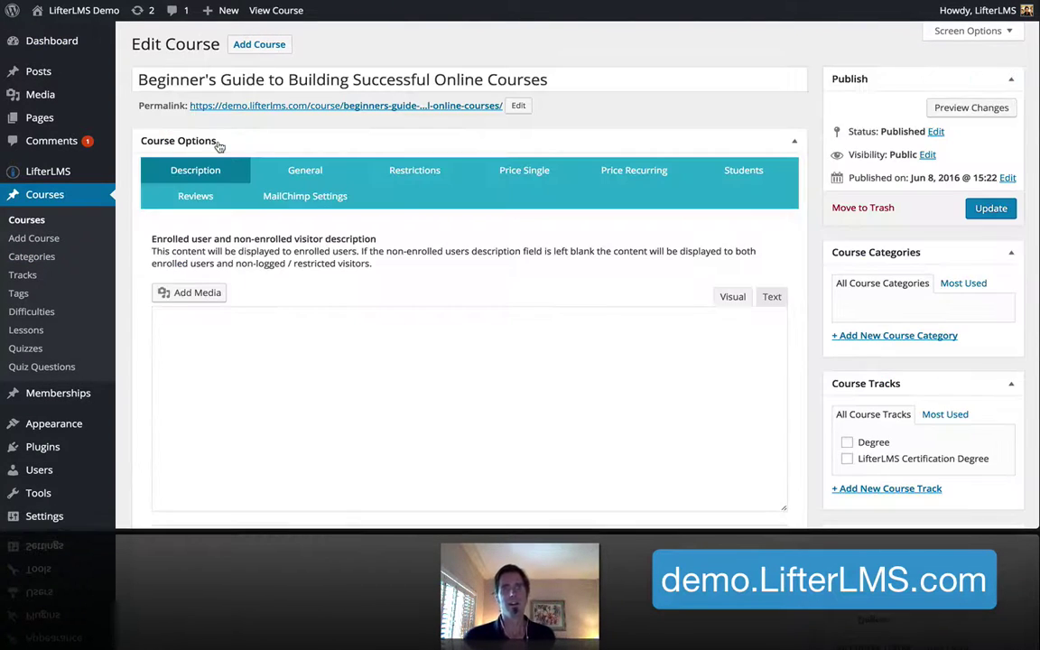
scroll(403, 353, down, 3)
scroll(402, 353, down, 2)
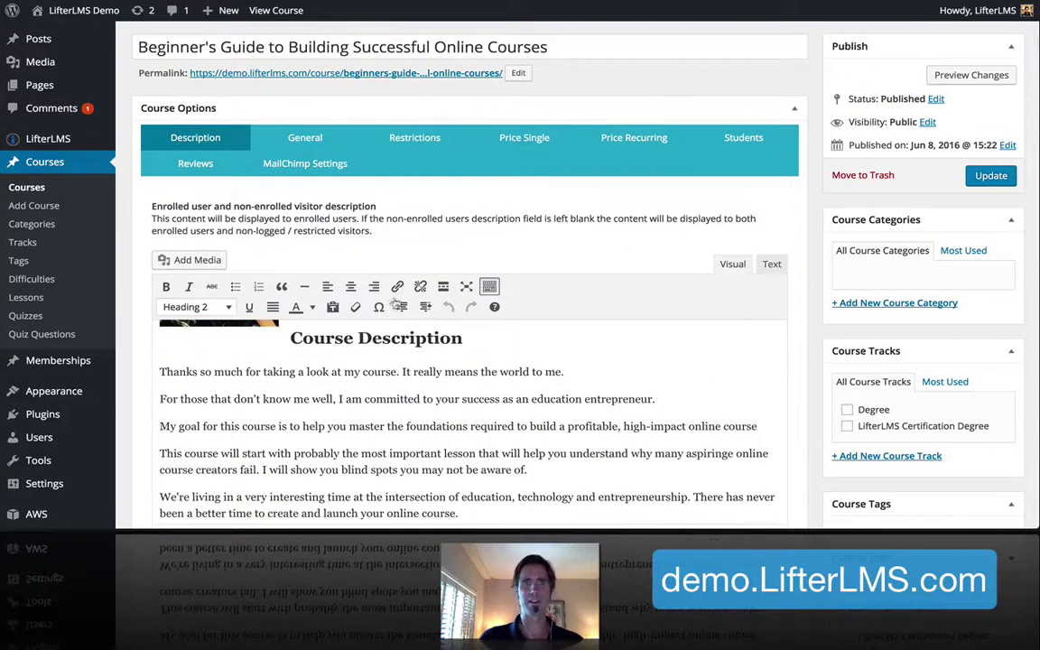
scroll(465, 411, down, 10)
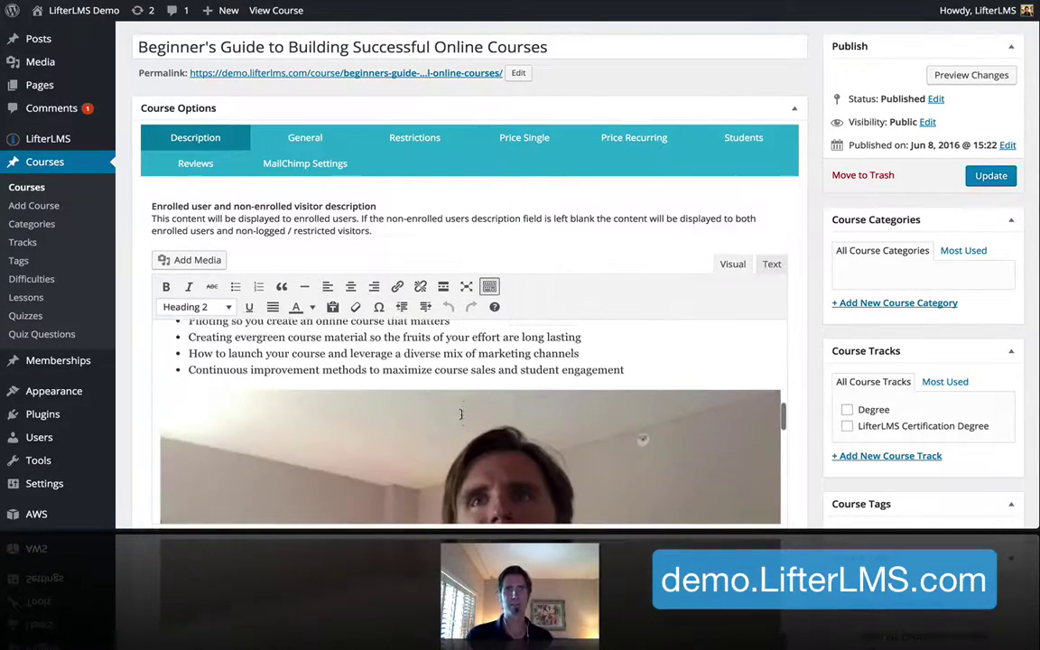
Review the course's single payment and recurring payment price settings
click(521, 137)
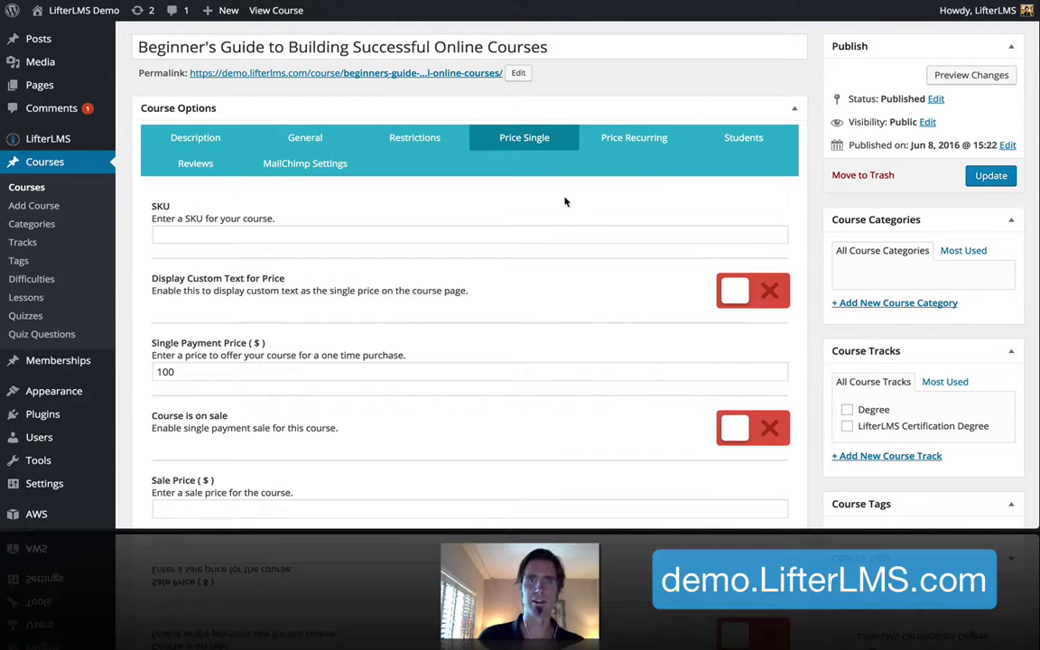
click(589, 145)
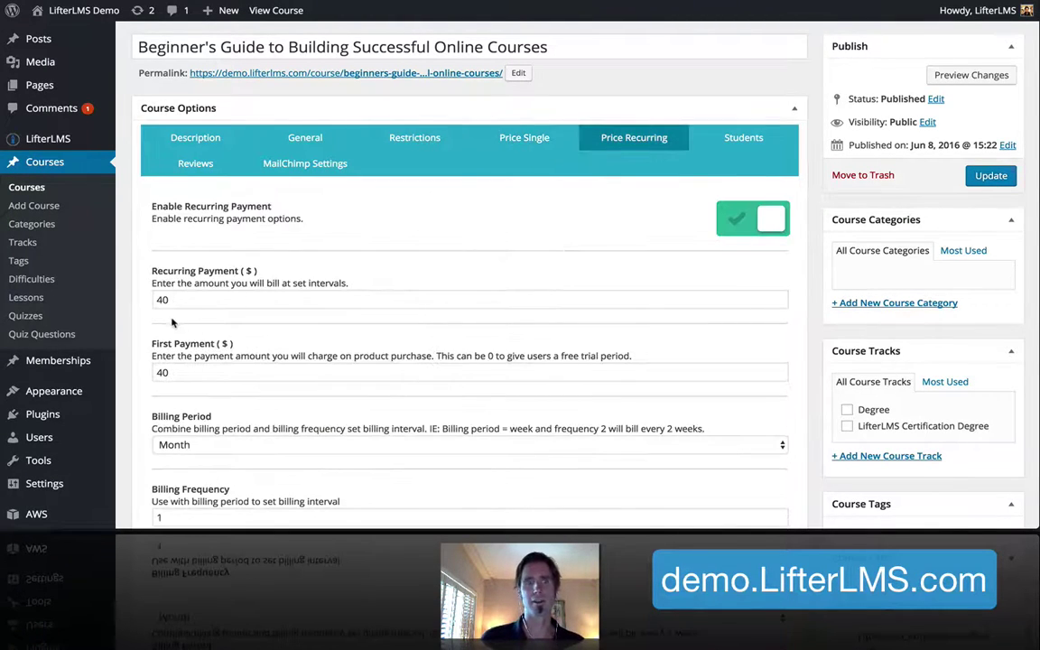
scroll(269, 284, down, 3)
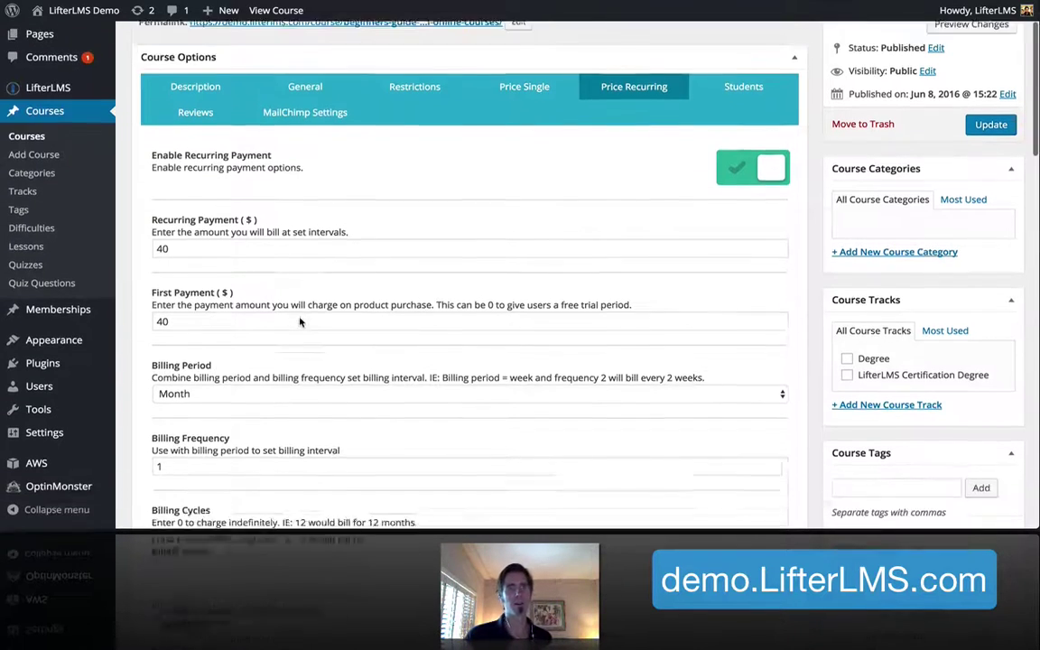
scroll(300, 321, down, 1)
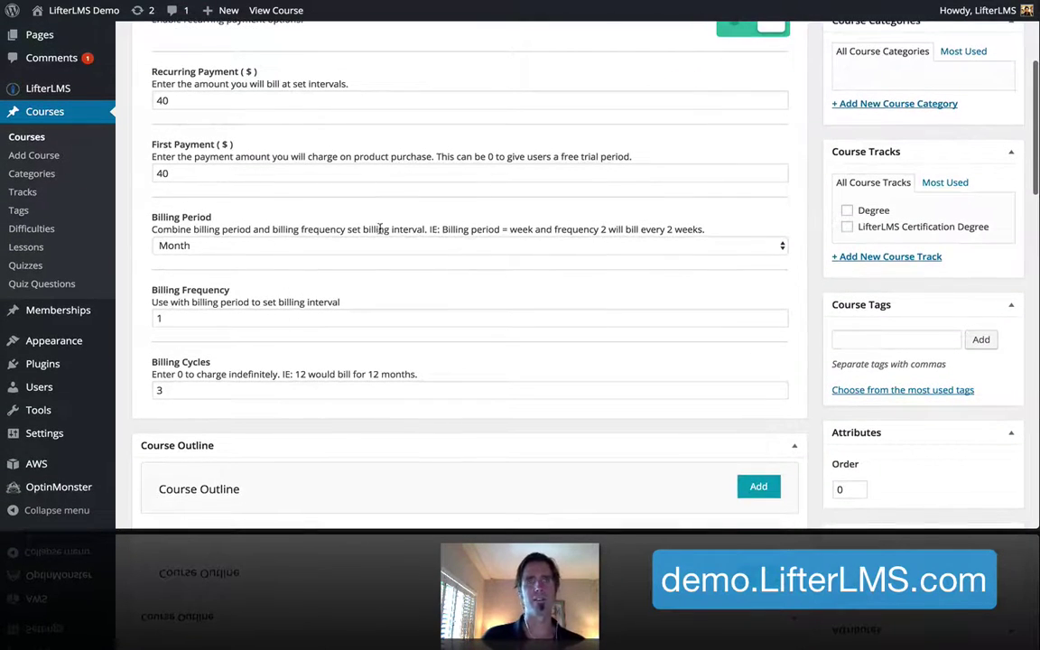
scroll(379, 229, up, 5)
Show the Description tab in Course Options and scroll down to the Course Outline
click(209, 178)
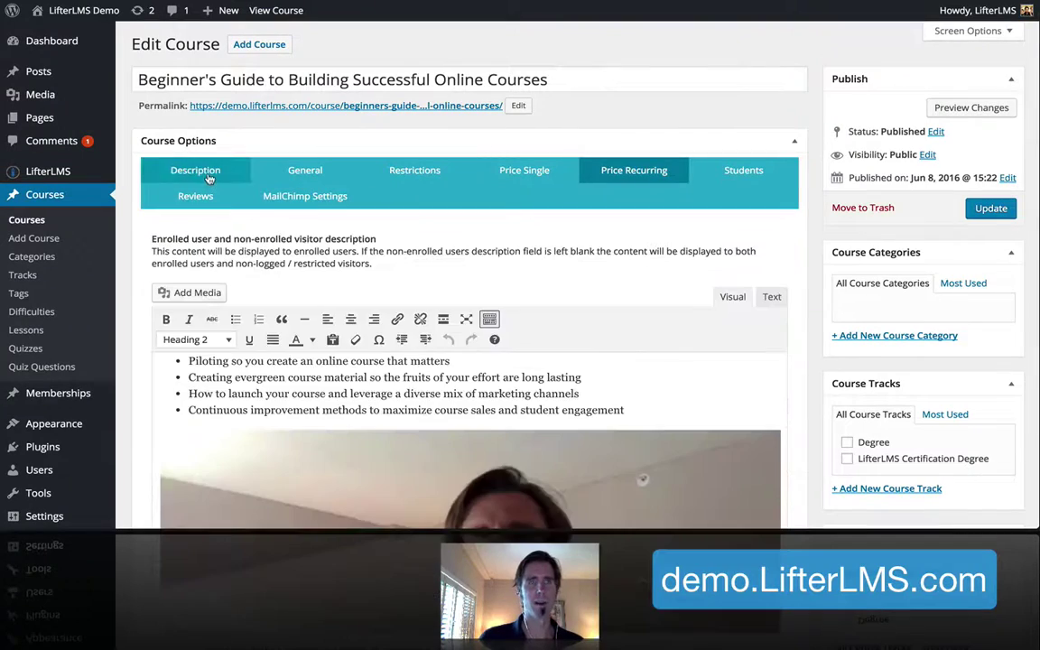
scroll(411, 291, down, 10)
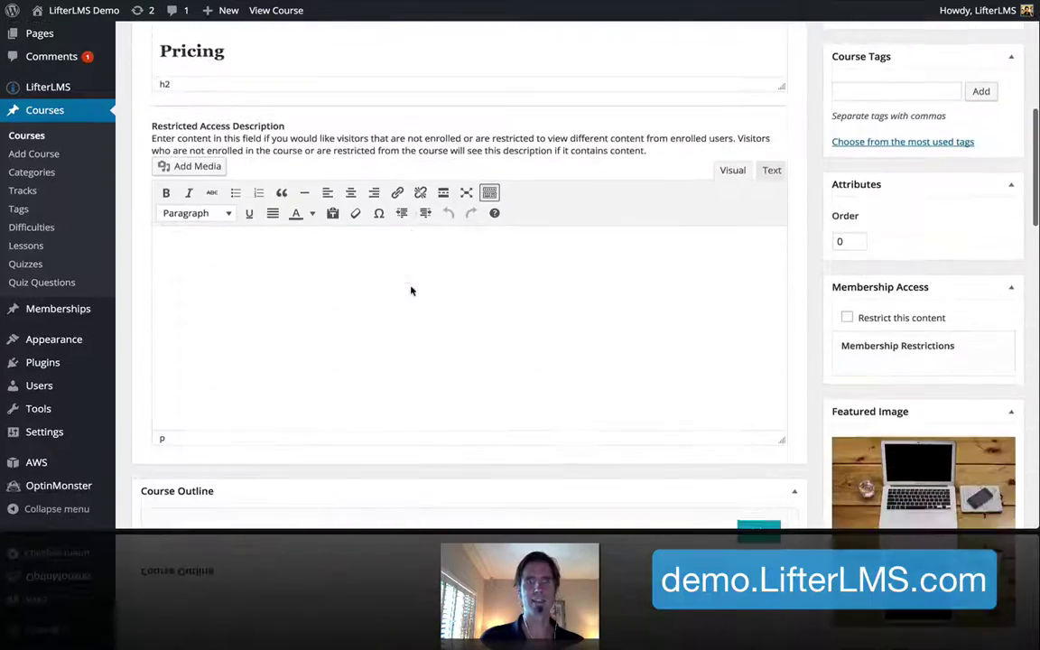
scroll(410, 290, down, 5)
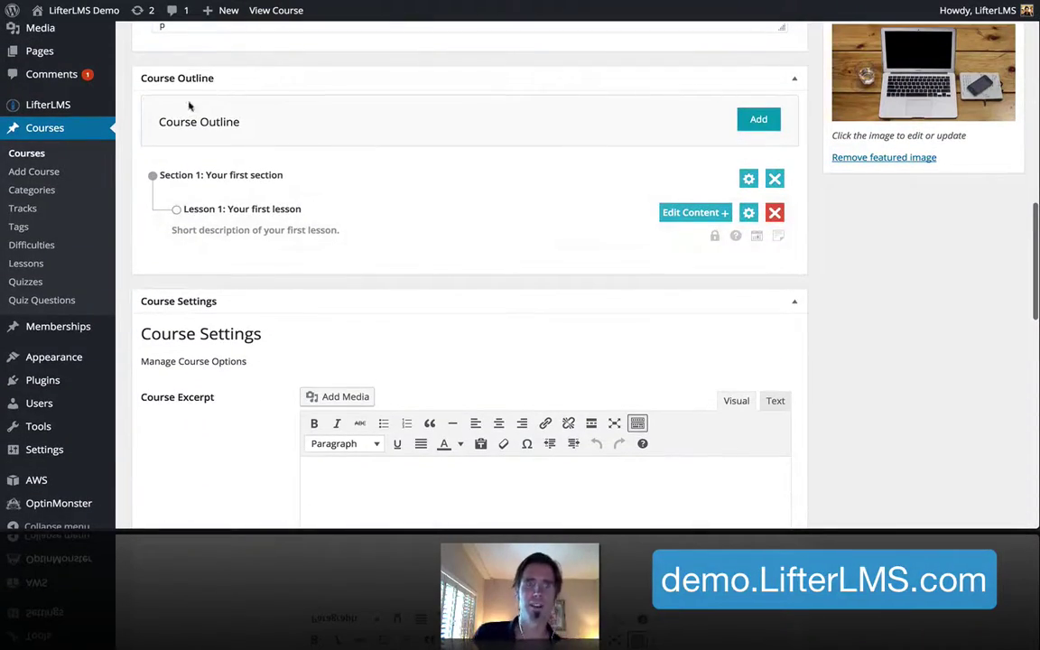
Add the lesson 'Identifying your gaps', pasting its title from the notes, then open the new-section form
scroll(470, 208, up, 1)
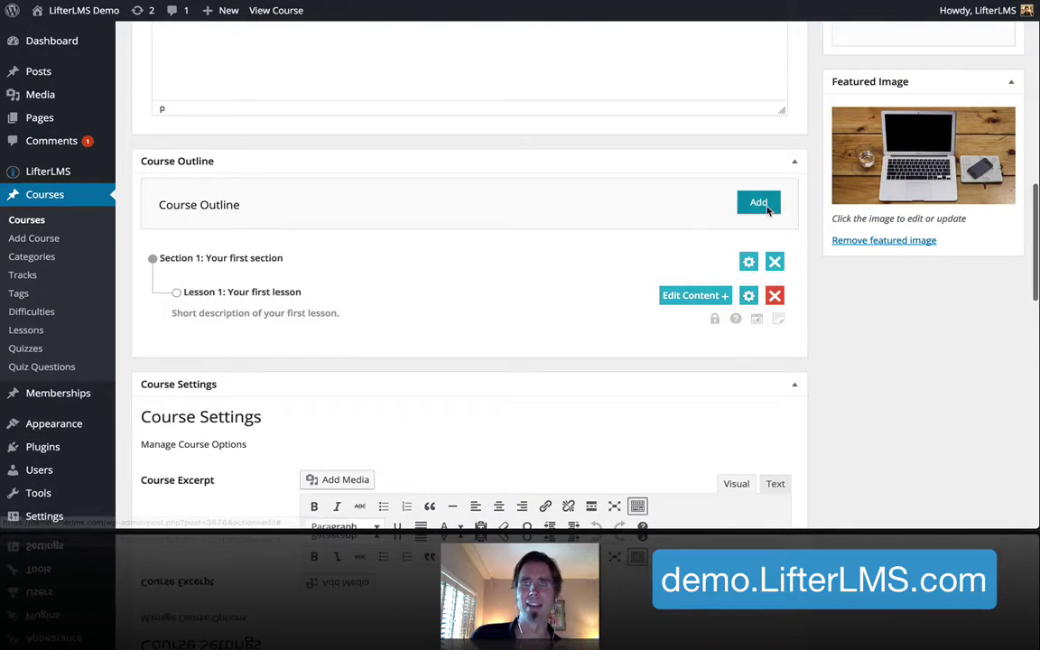
click(761, 204)
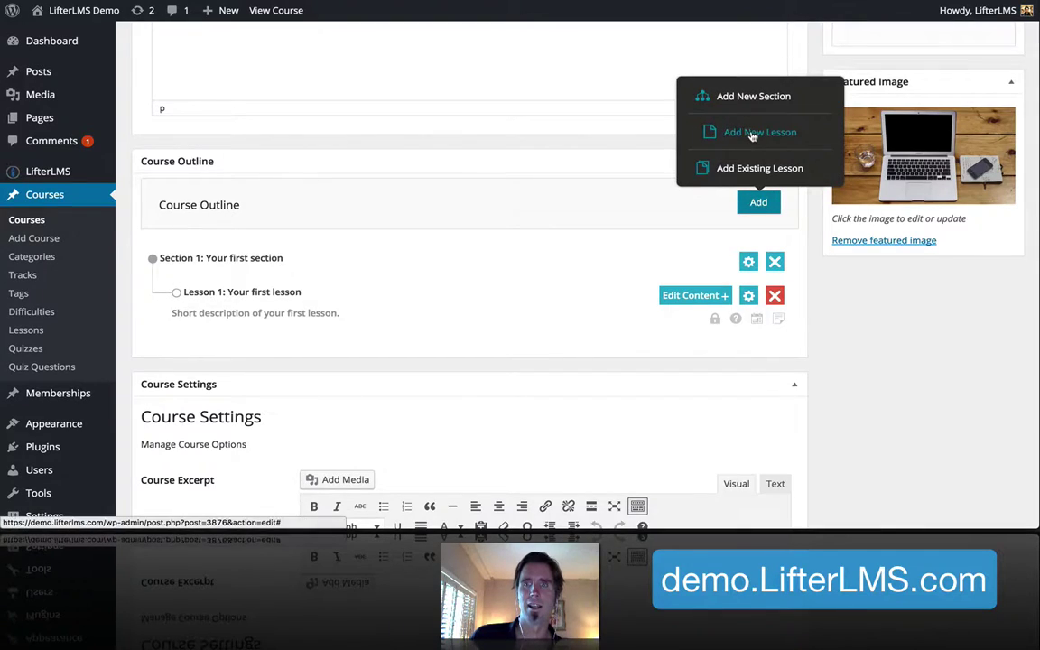
click(751, 134)
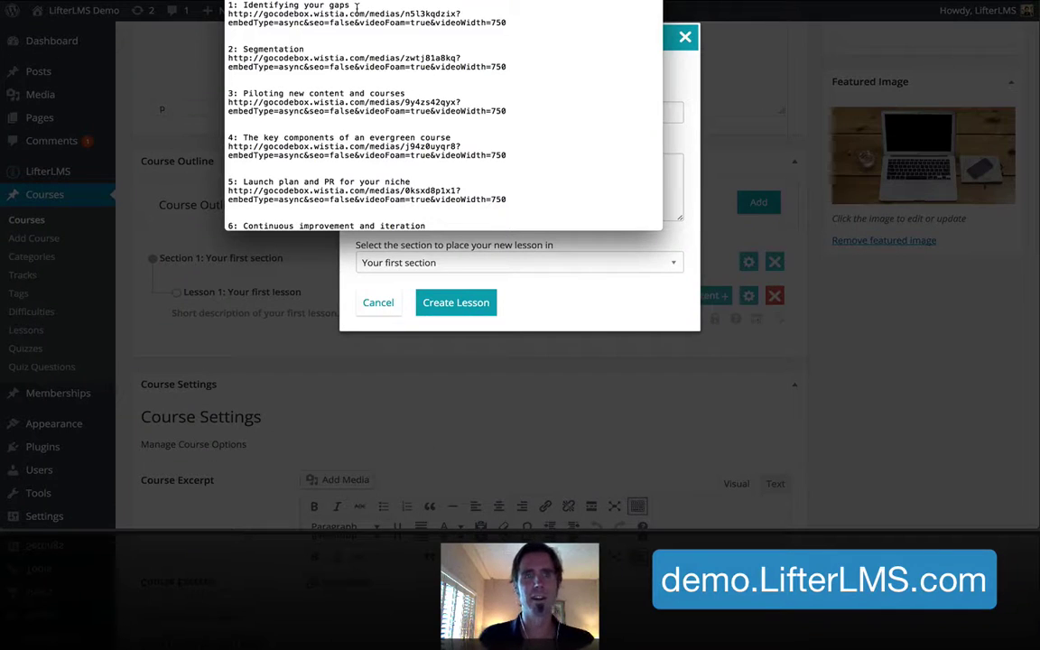
drag(356, 6, 245, 6)
key(ctrl+c)
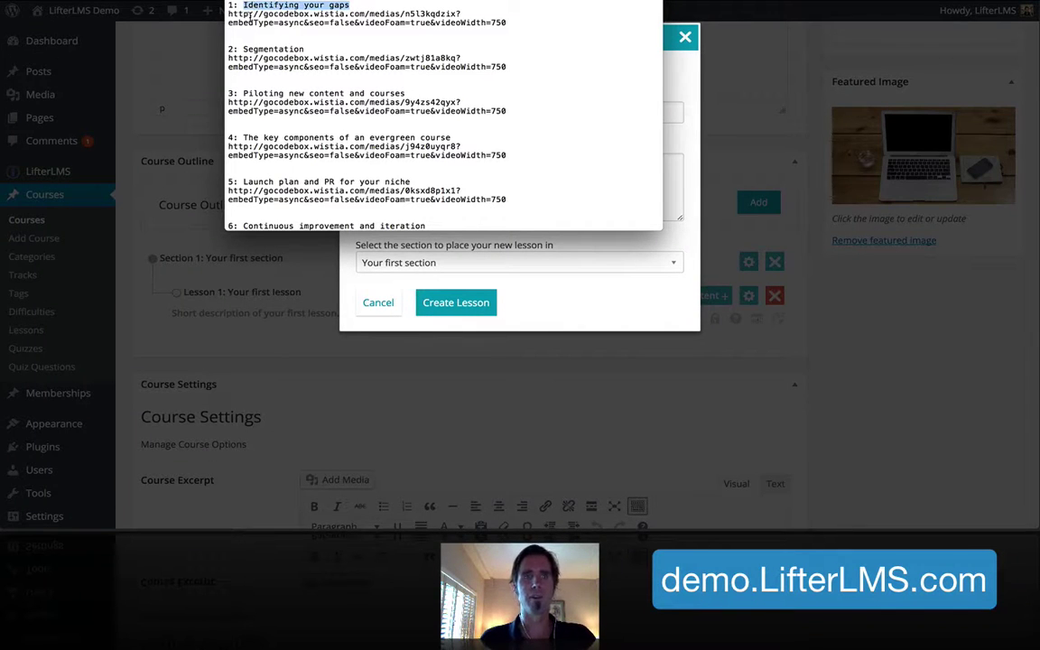
click(581, 237)
click(388, 109)
key(ctrl+v)
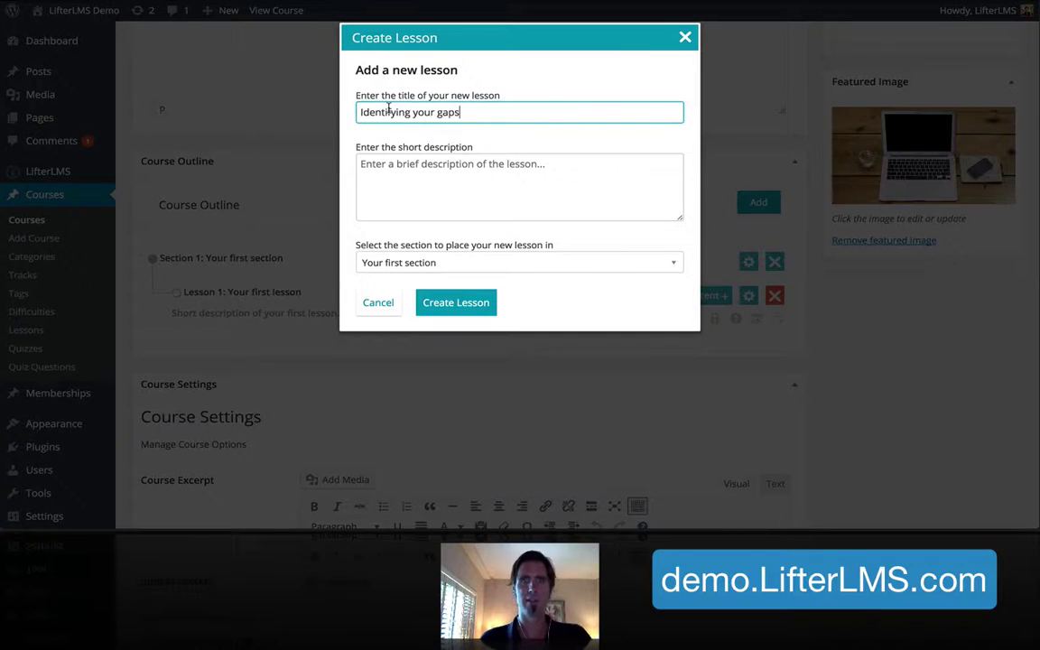
click(456, 303)
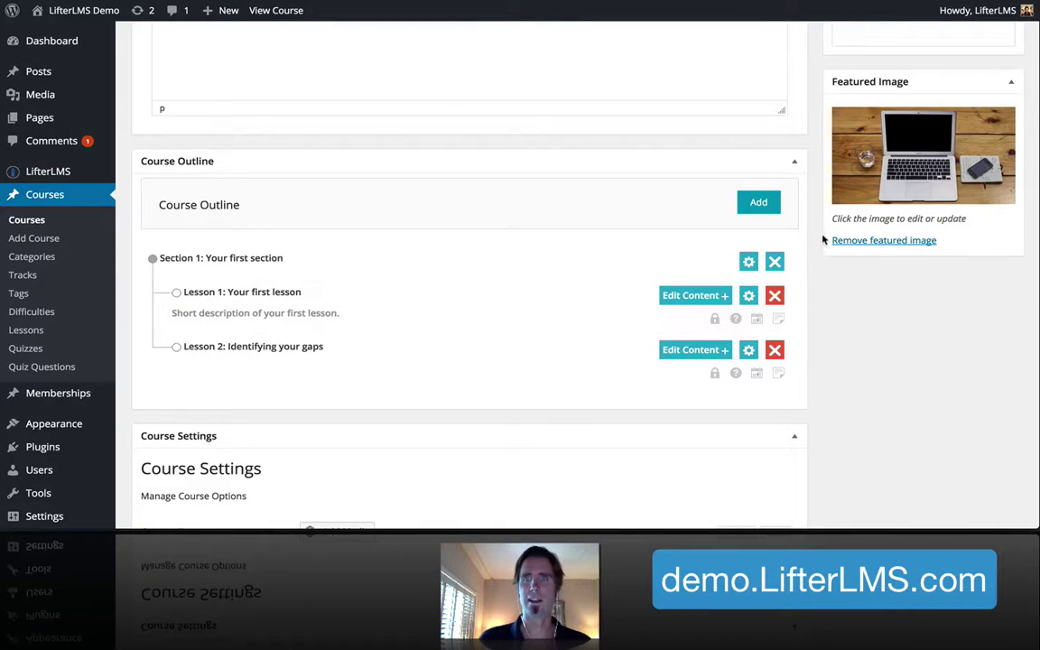
click(760, 204)
click(763, 95)
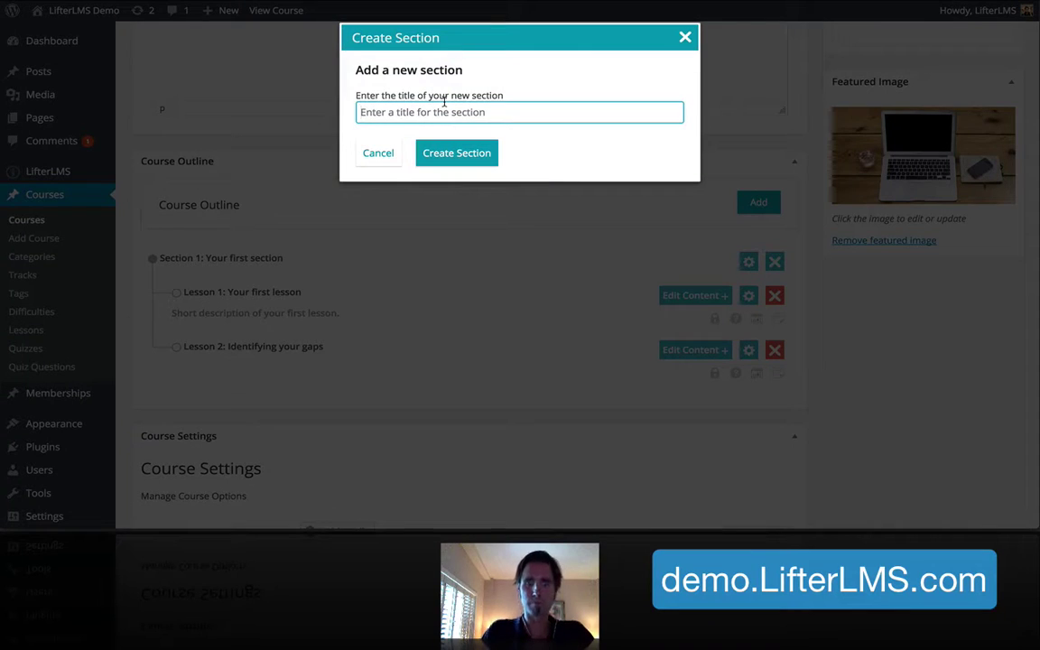
Create a new section named 'Course'
text(Course)
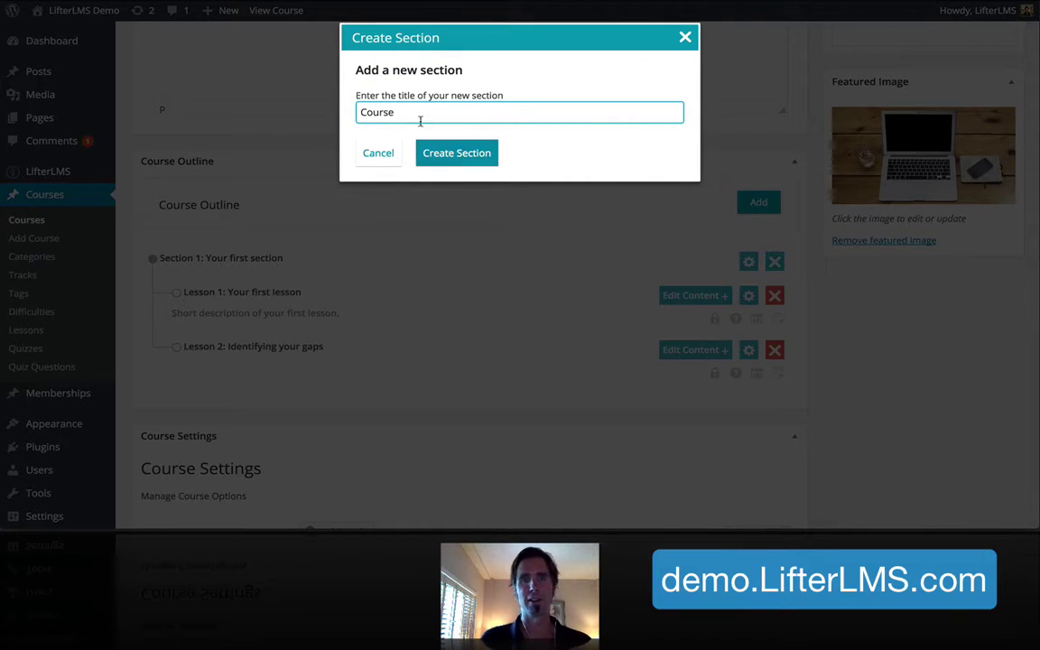
drag(394, 112, 396, 114)
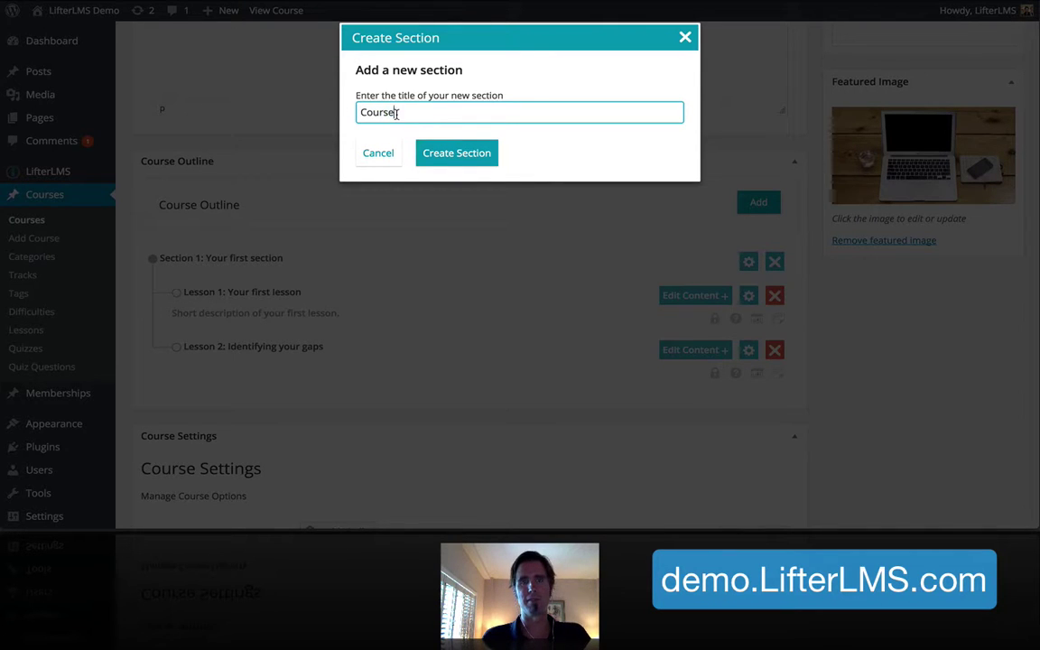
click(439, 153)
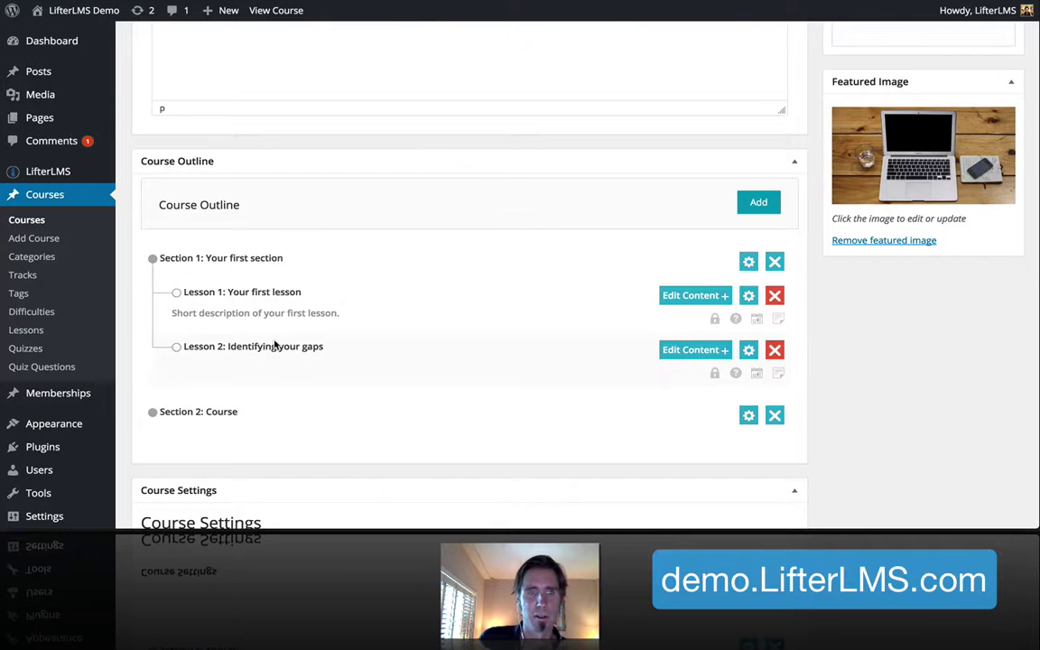
Move 'Identifying your gaps' into the Course section and delete the default first section
drag(474, 354, 470, 424)
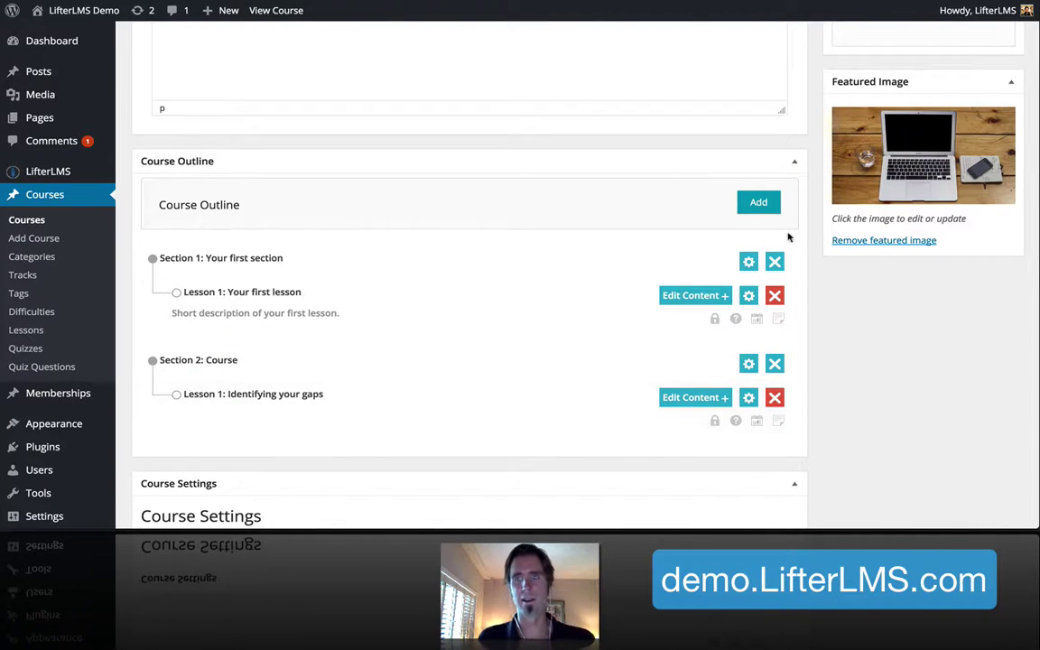
click(774, 263)
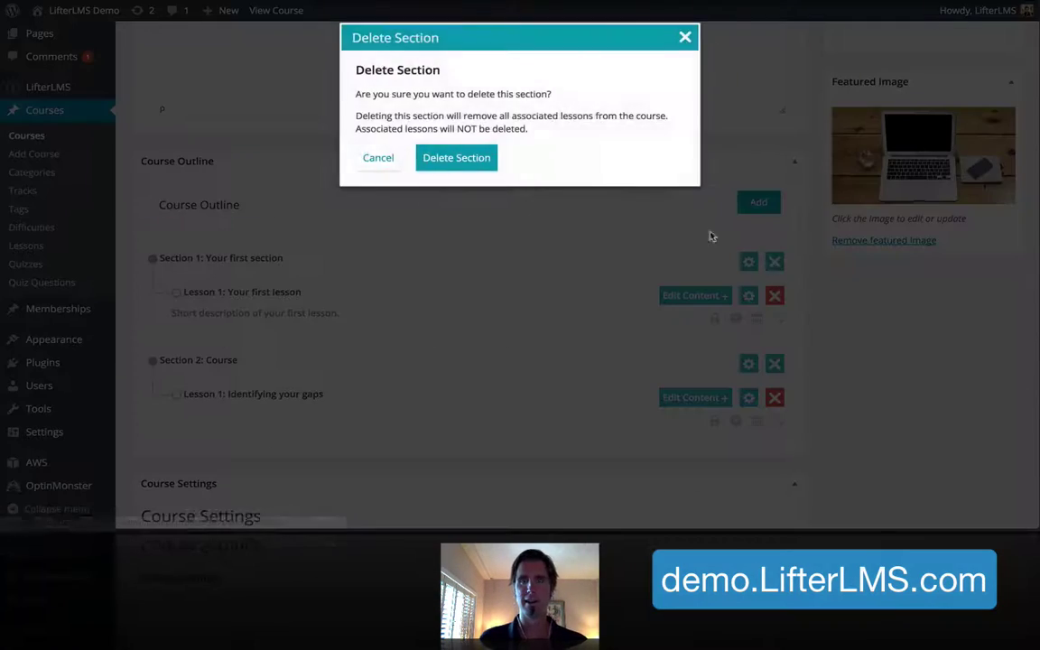
click(473, 160)
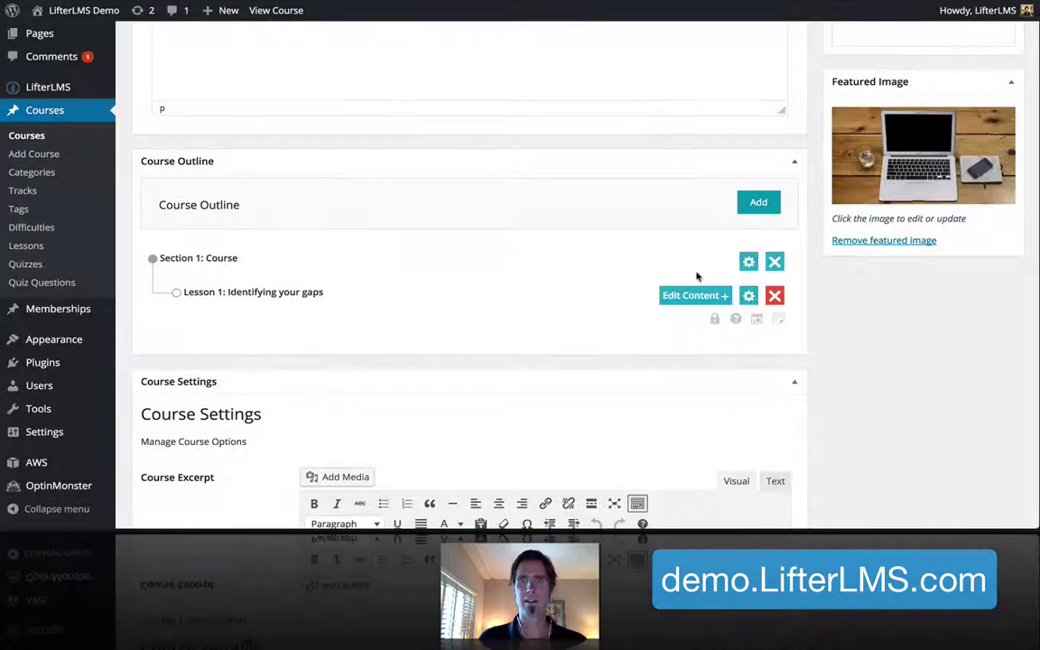
scroll(480, 247, up, 1)
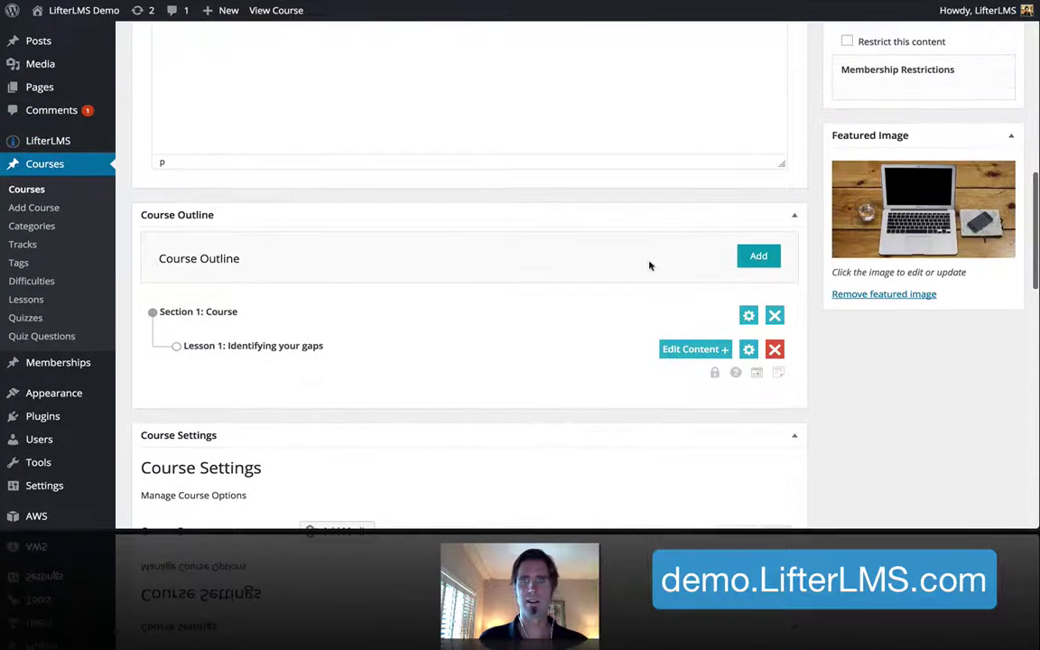
Add the lesson 'Segmentation', pasting its title from the notes
click(757, 256)
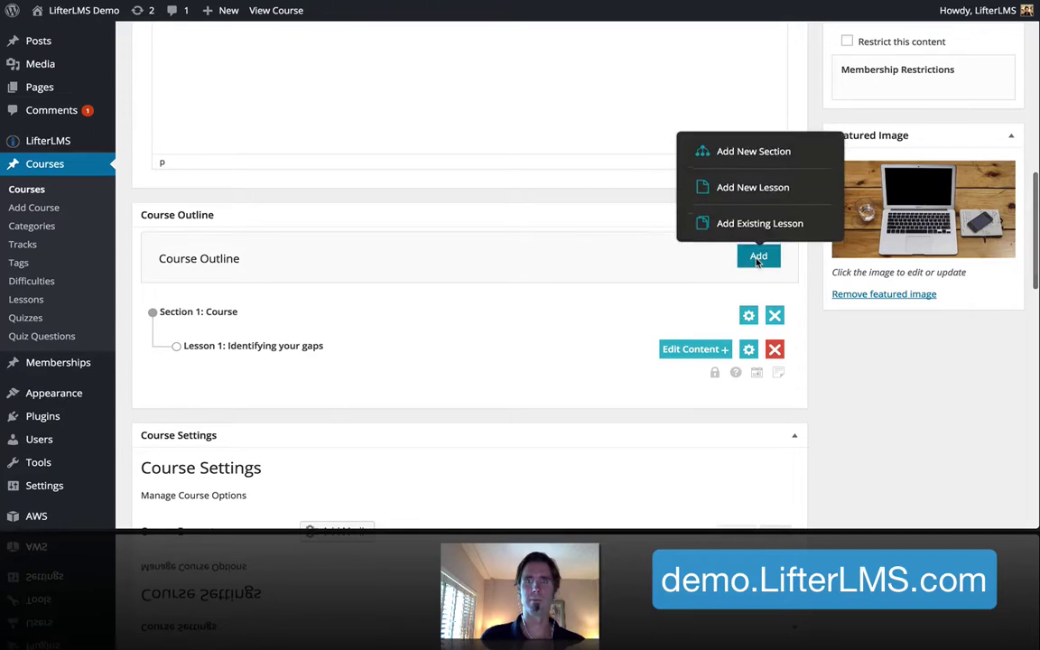
click(739, 190)
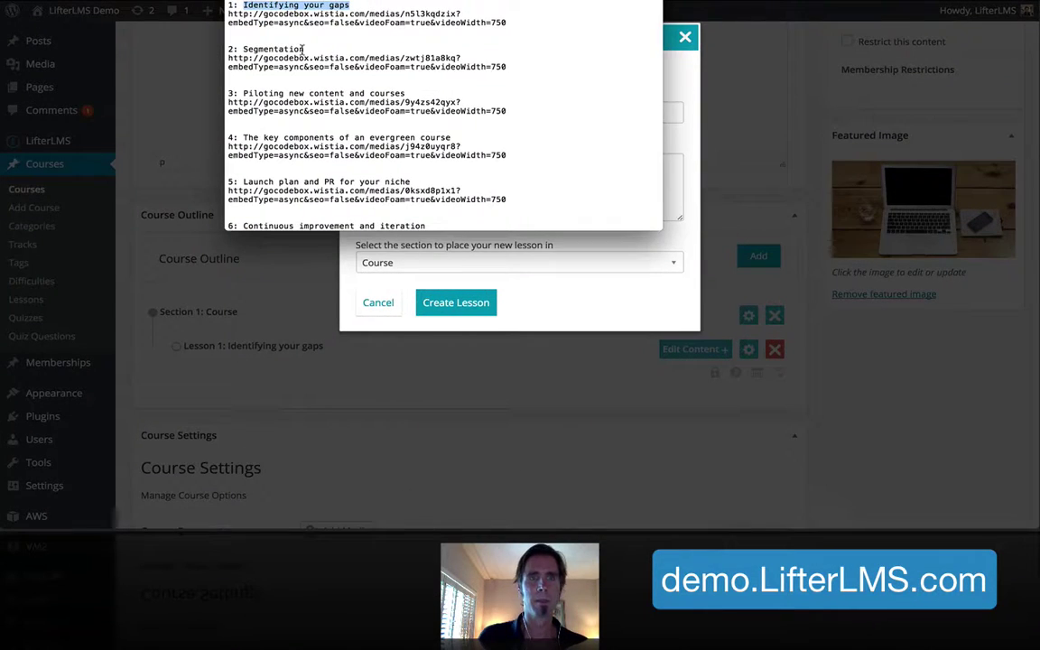
drag(68, 34, 34, 34)
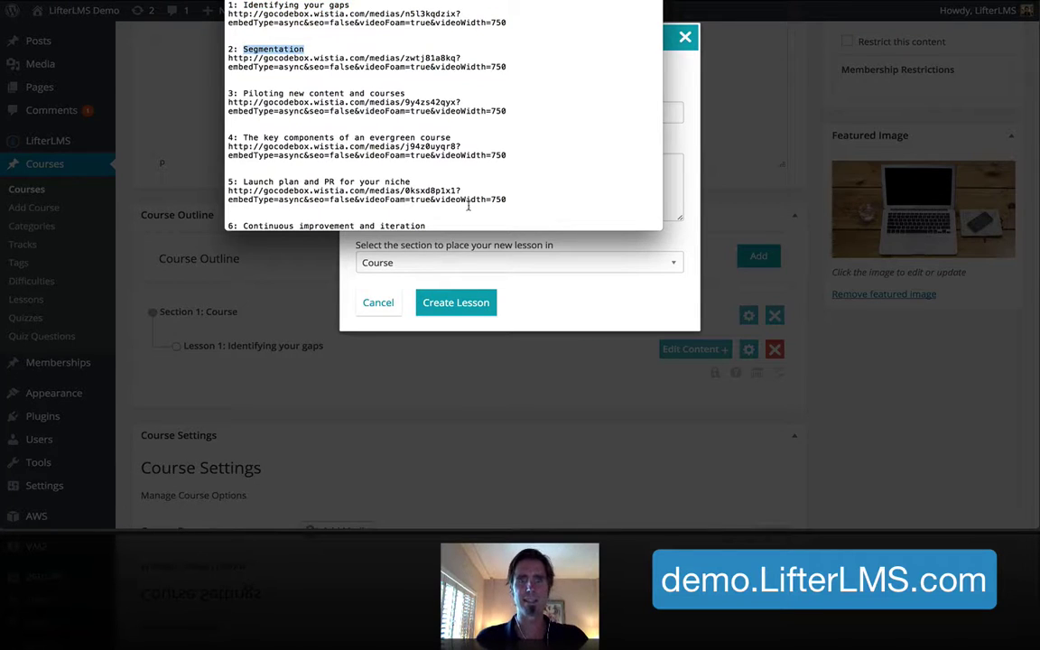
click(451, 244)
click(409, 118)
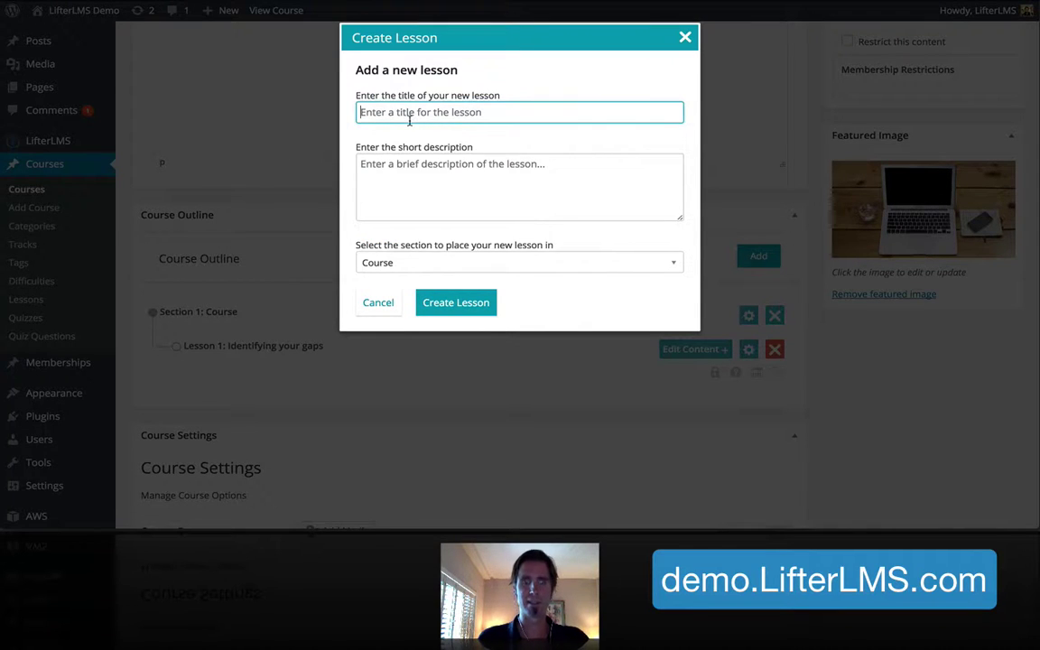
text(Segmentation)
click(467, 302)
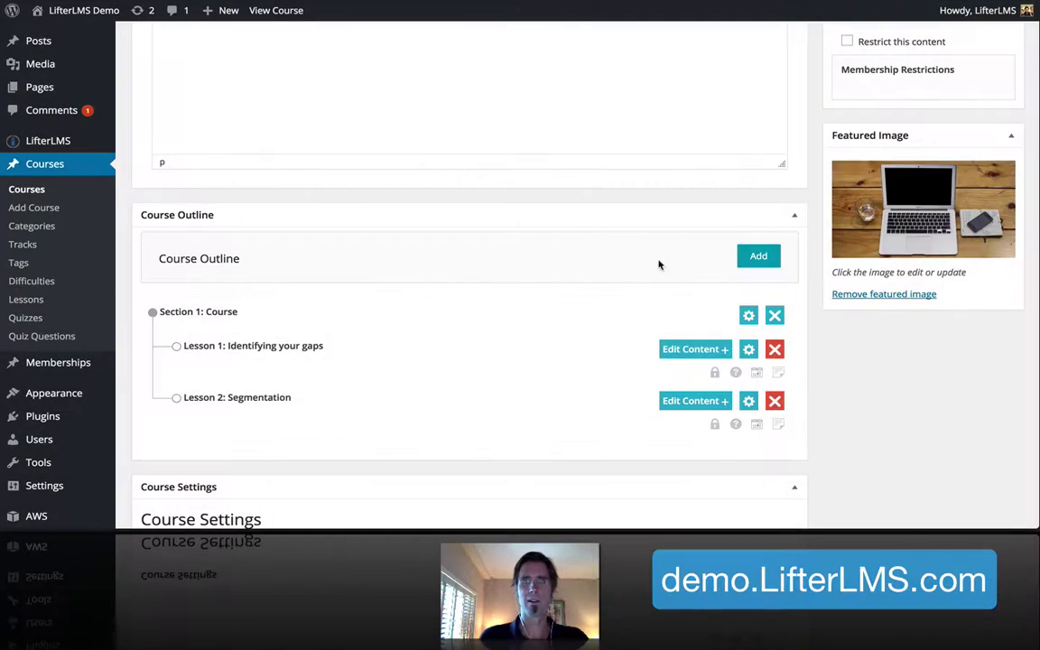
Add the lesson 'Piloting new content and courses', pasting its title from the notes
click(766, 257)
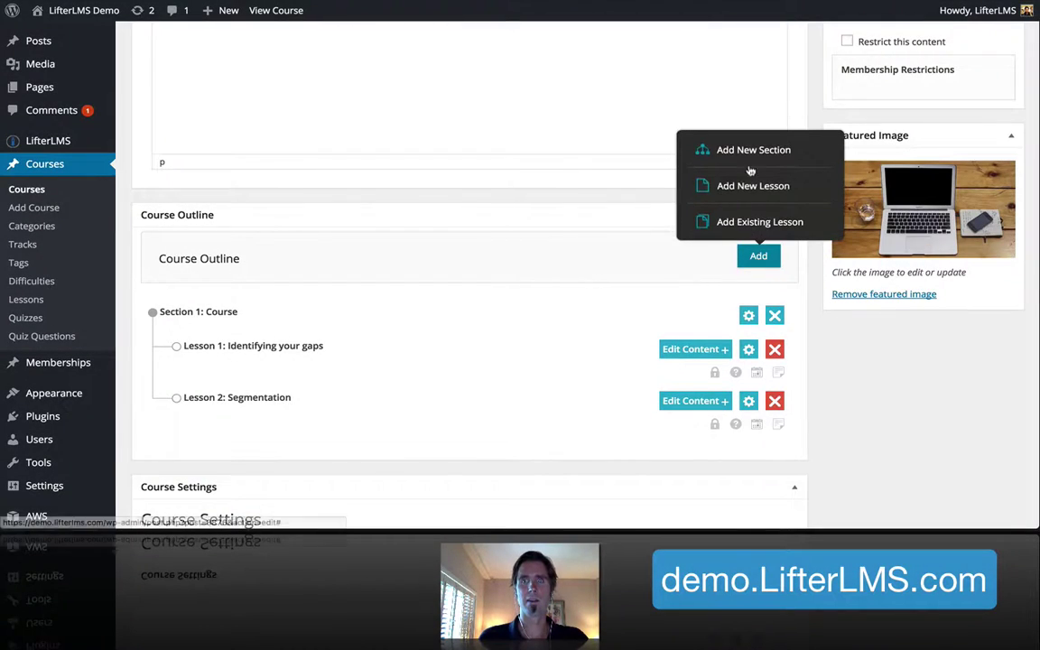
click(752, 186)
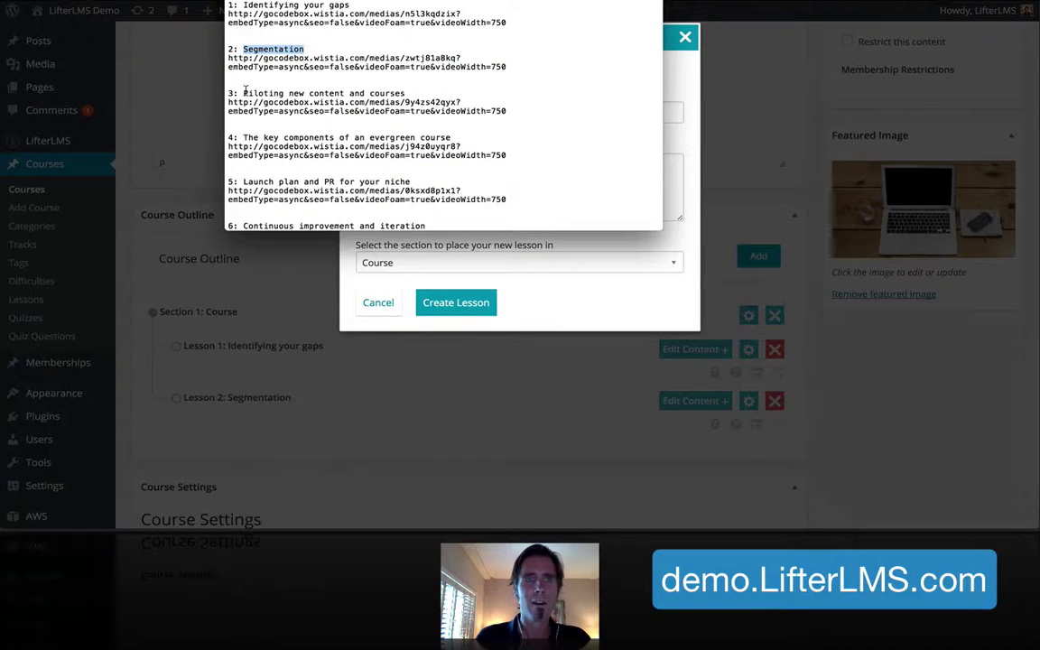
drag(243, 93, 418, 91)
key(super+c)
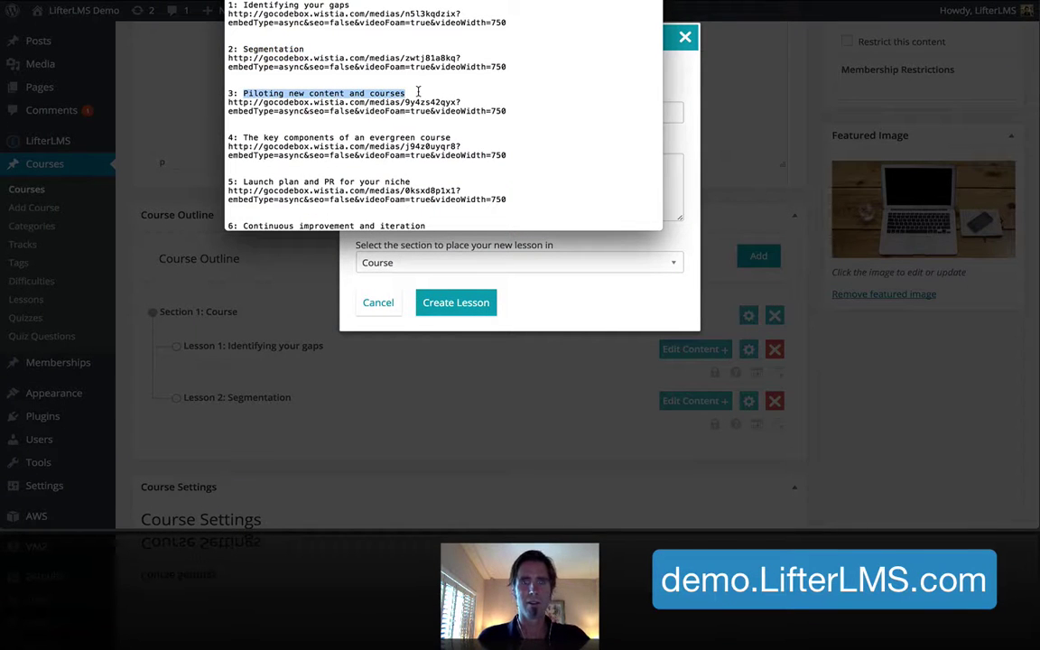
click(514, 246)
click(376, 110)
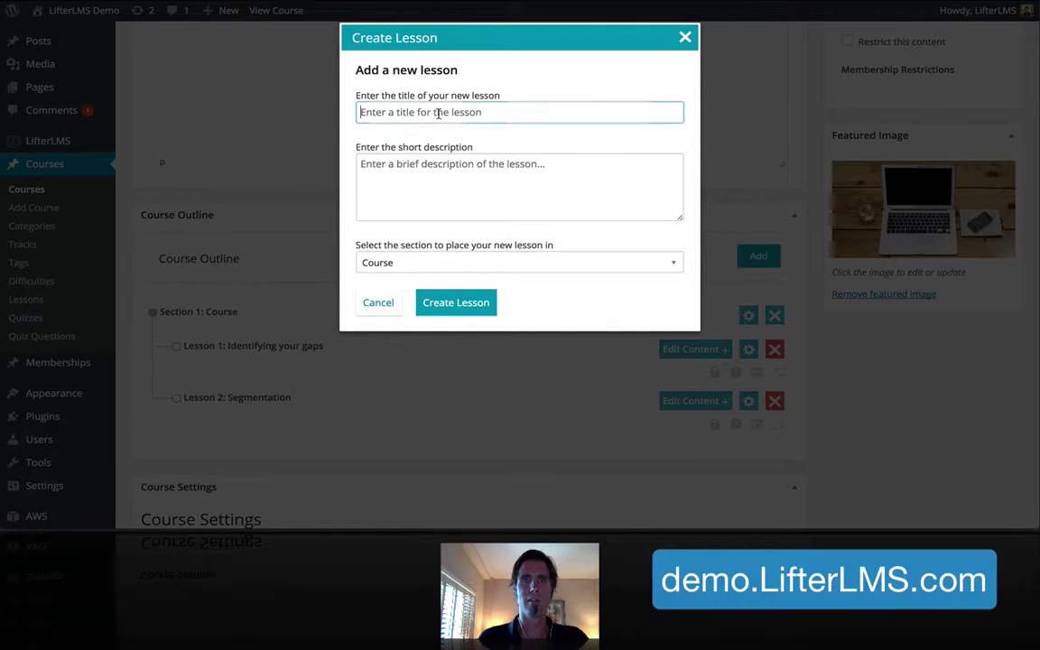
key(super+v)
click(464, 302)
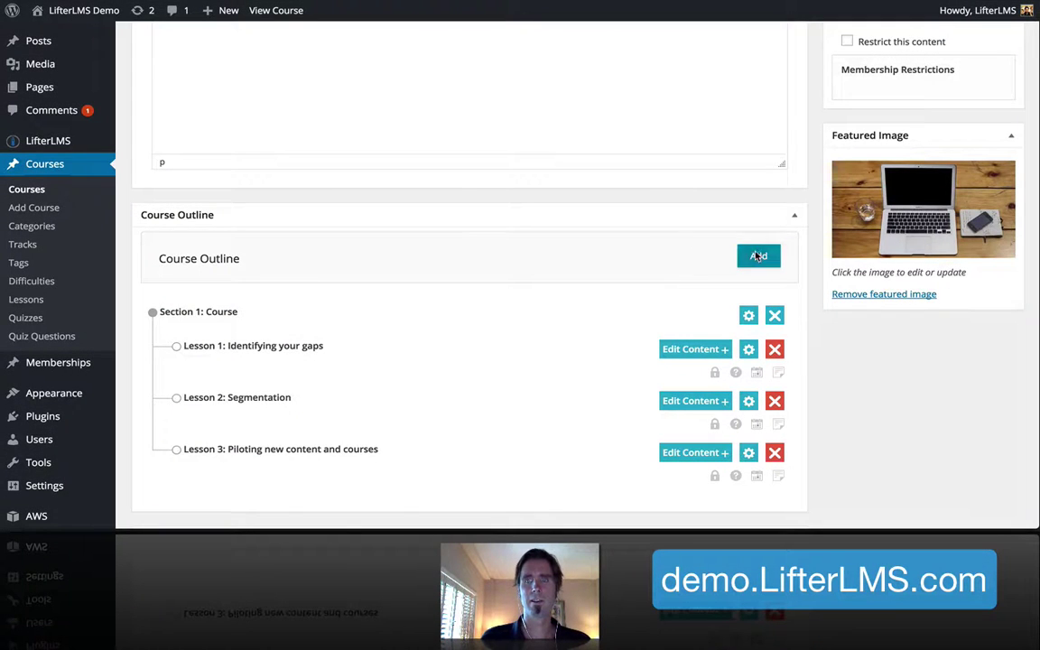
Add the lesson 'The key components of an evergreen course', pasting its title from the notes
click(758, 256)
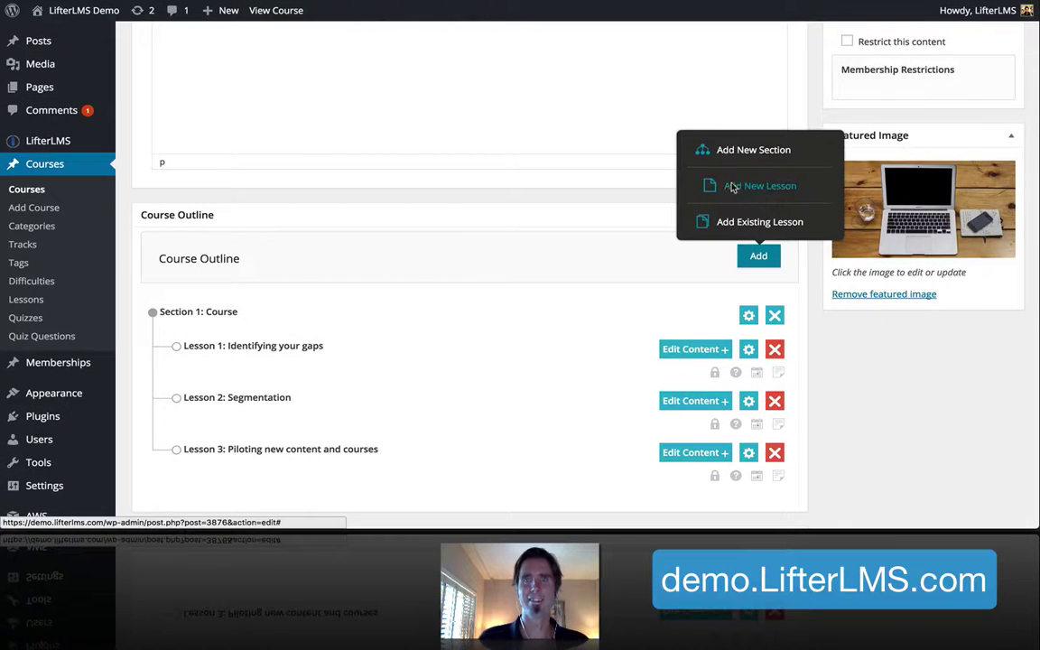
click(733, 187)
drag(139, 7, 603, 85)
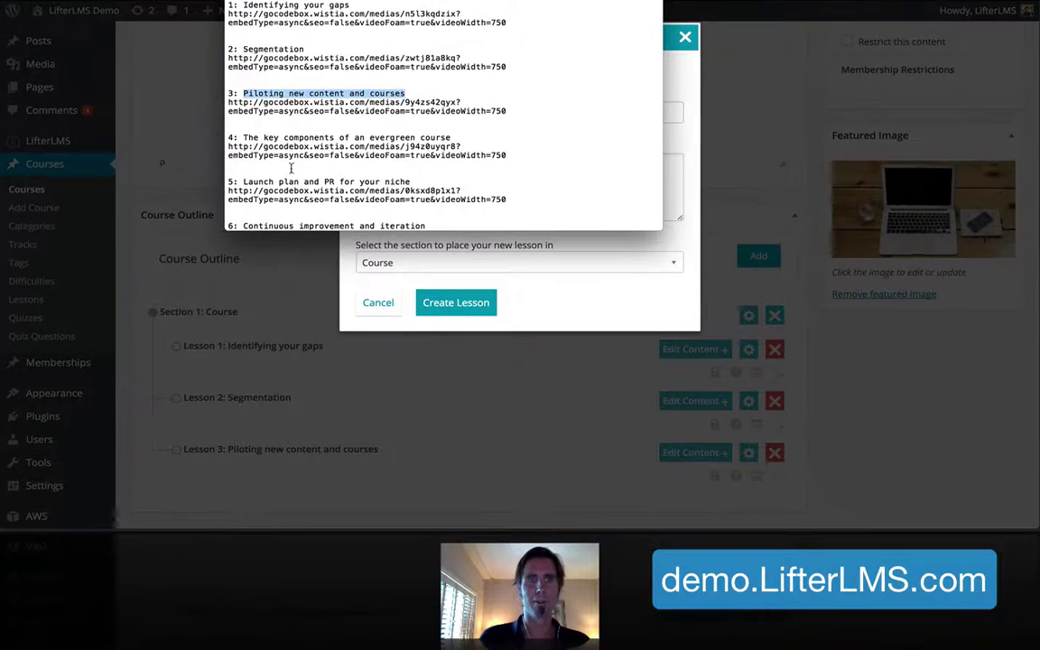
drag(242, 139, 451, 138)
key(ctrl+c)
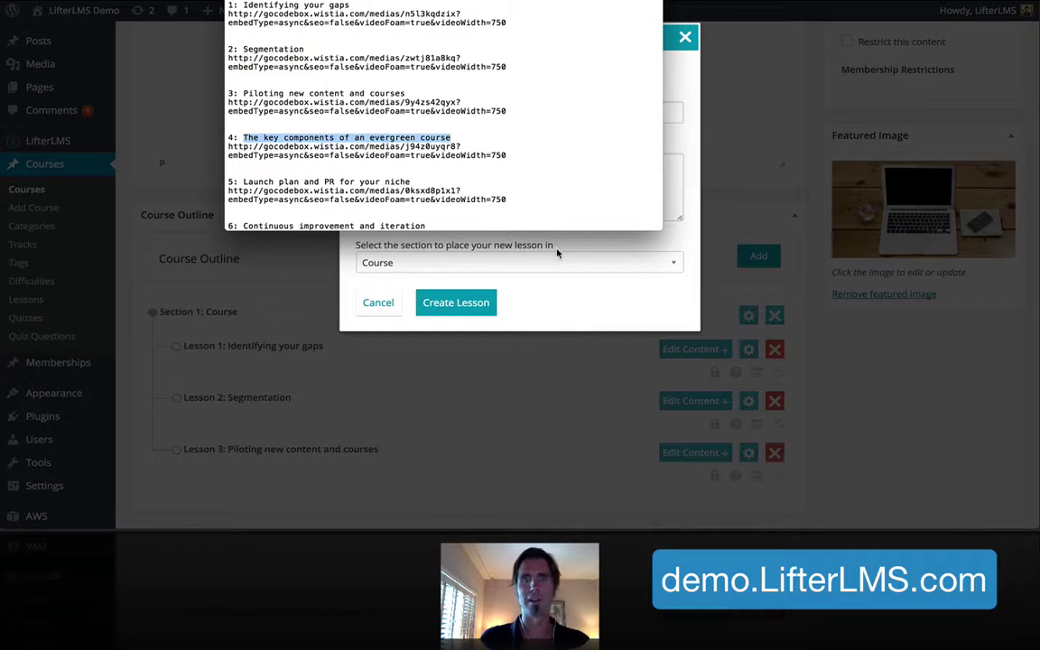
click(557, 253)
click(448, 110)
key(ctrl+v)
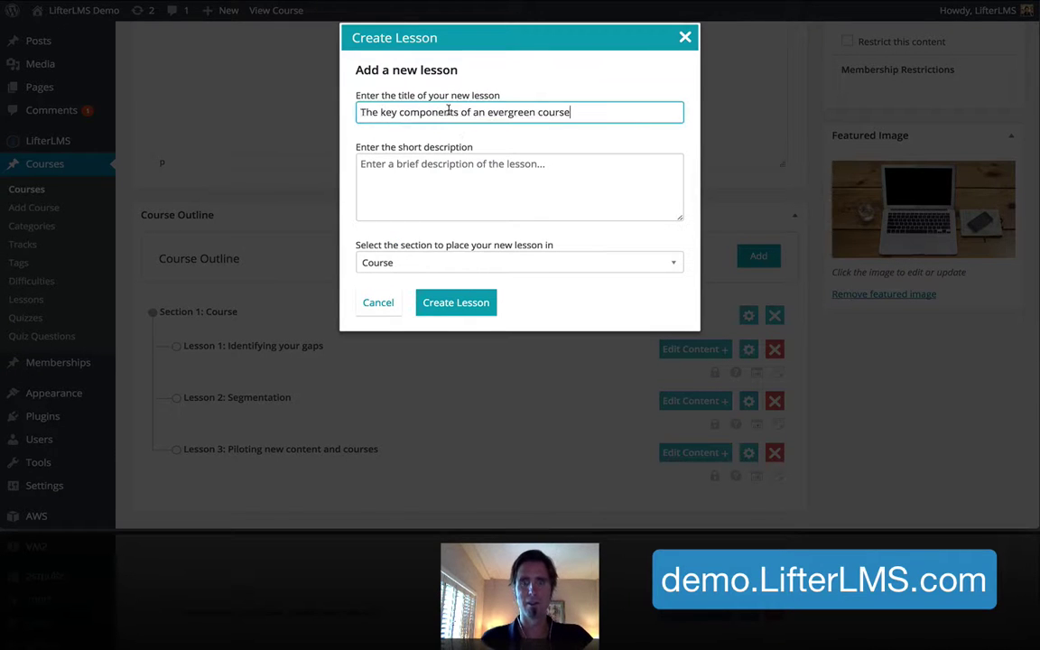
click(463, 304)
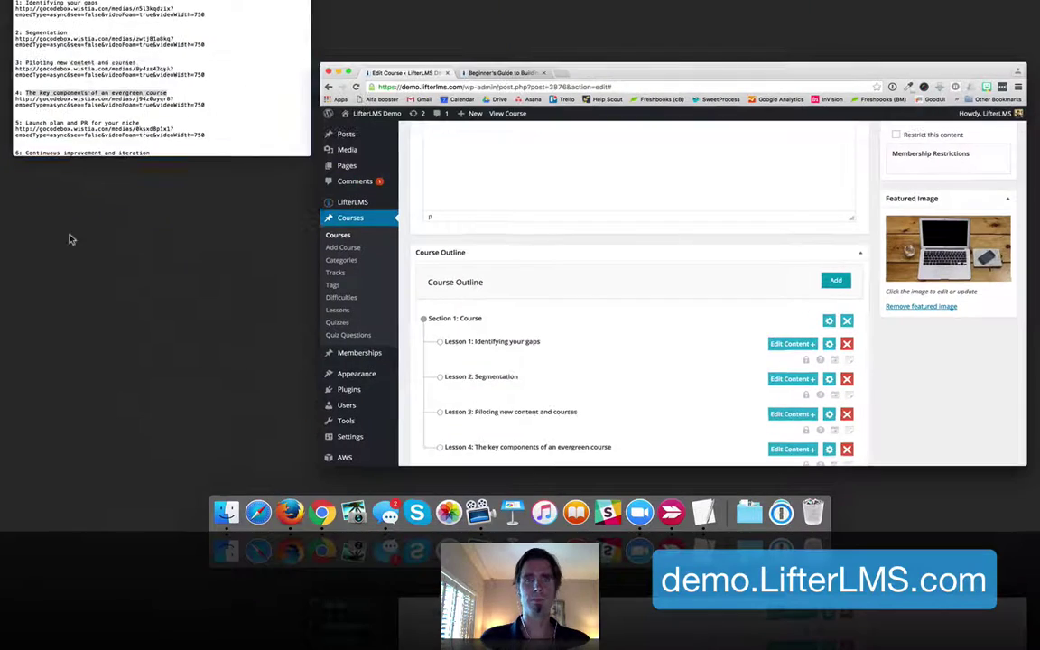
Add the lesson 'Launch plan and PR for your niche' to the outline
key(super+Tab)
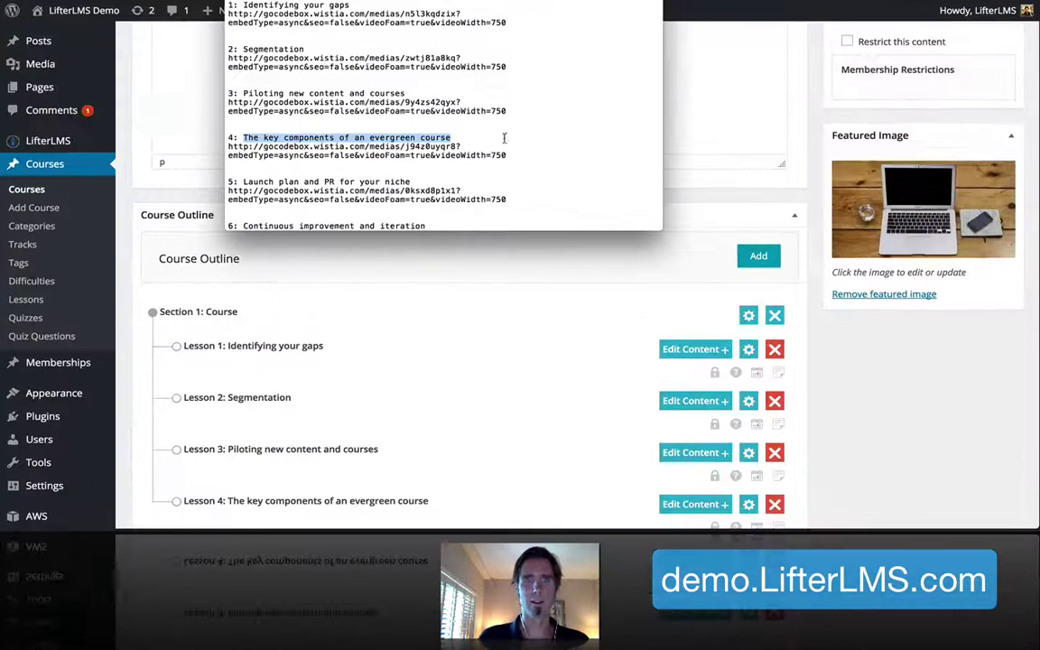
scroll(505, 137, down, 3)
drag(411, 103, 260, 104)
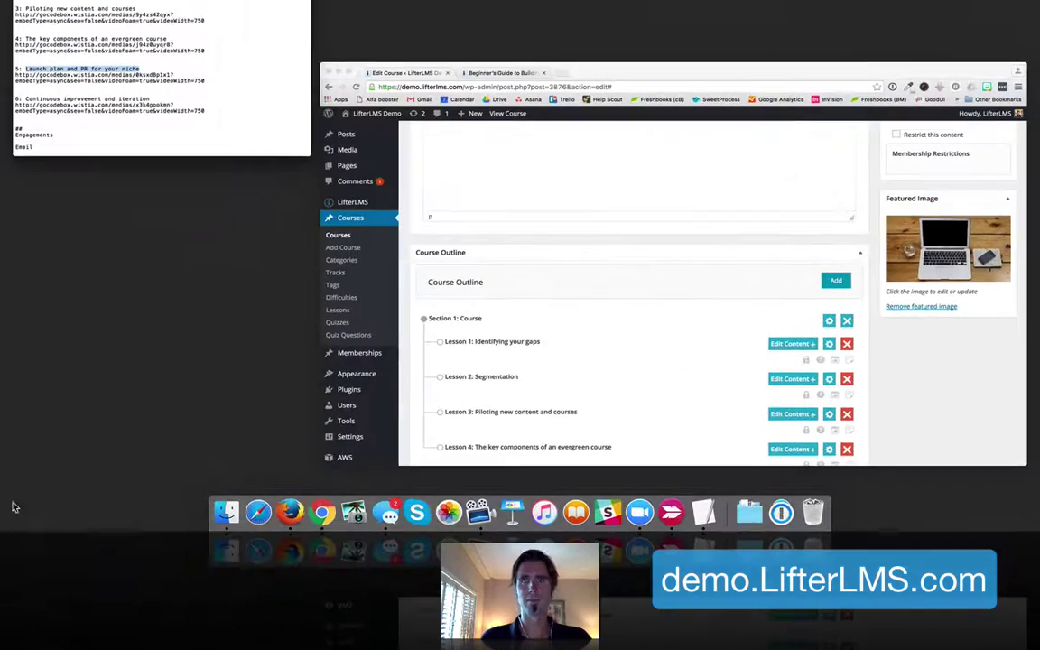
key(ctrl+Up)
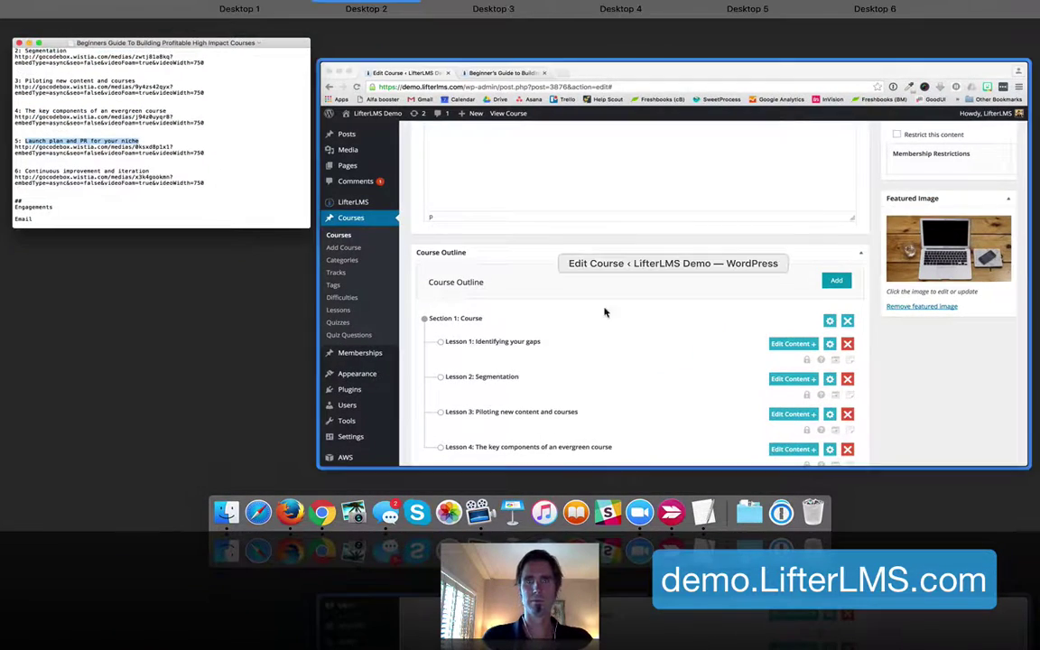
click(607, 309)
click(756, 259)
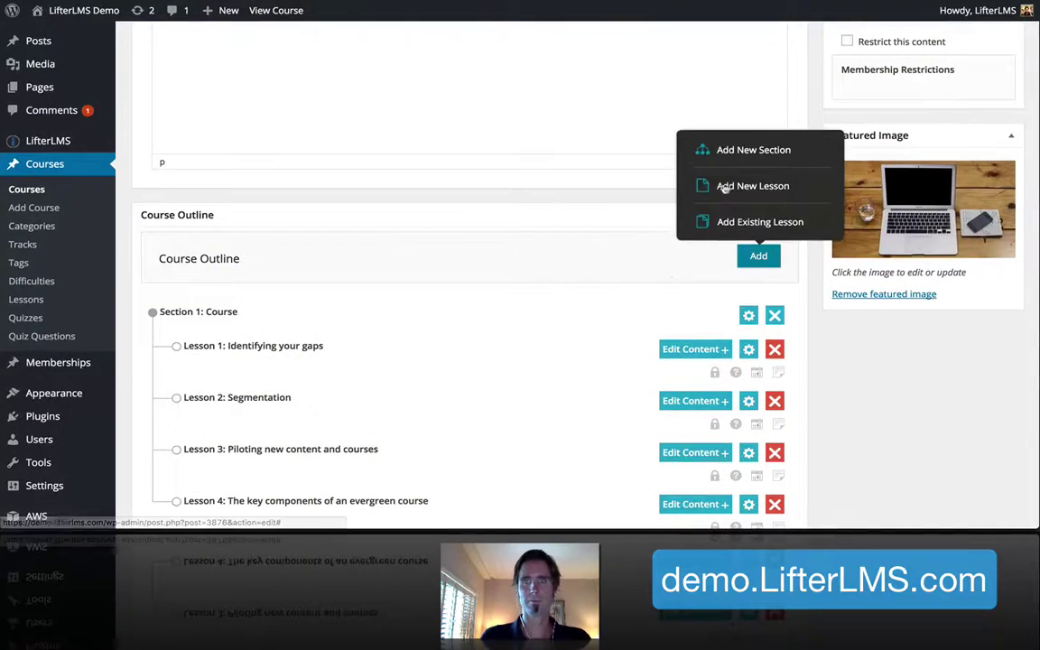
click(736, 183)
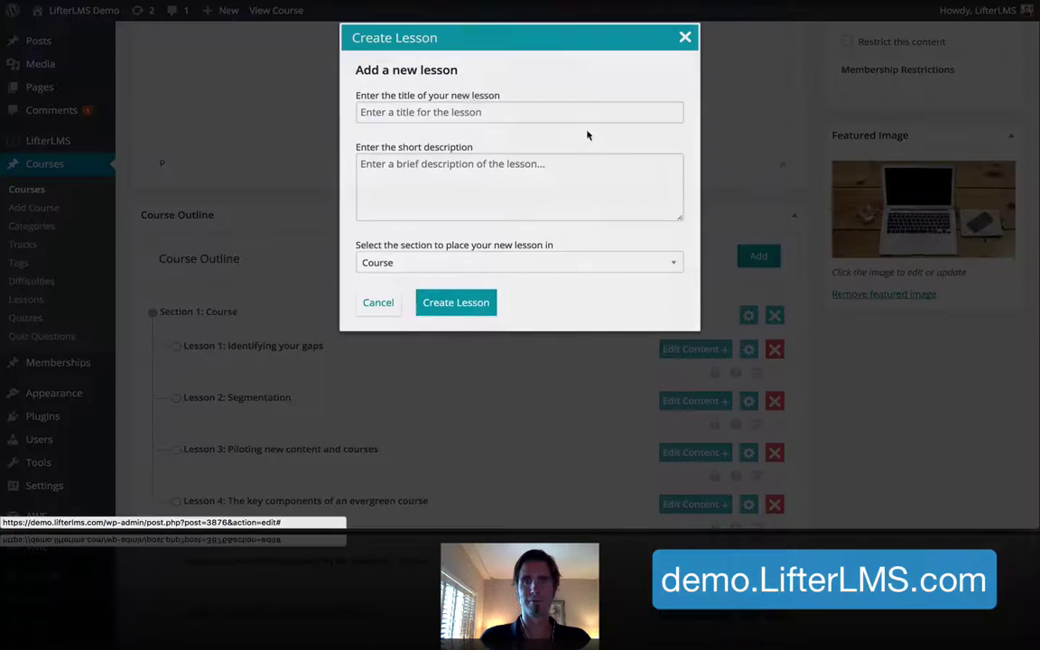
click(460, 111)
text(Launch plan and PR for your niche)
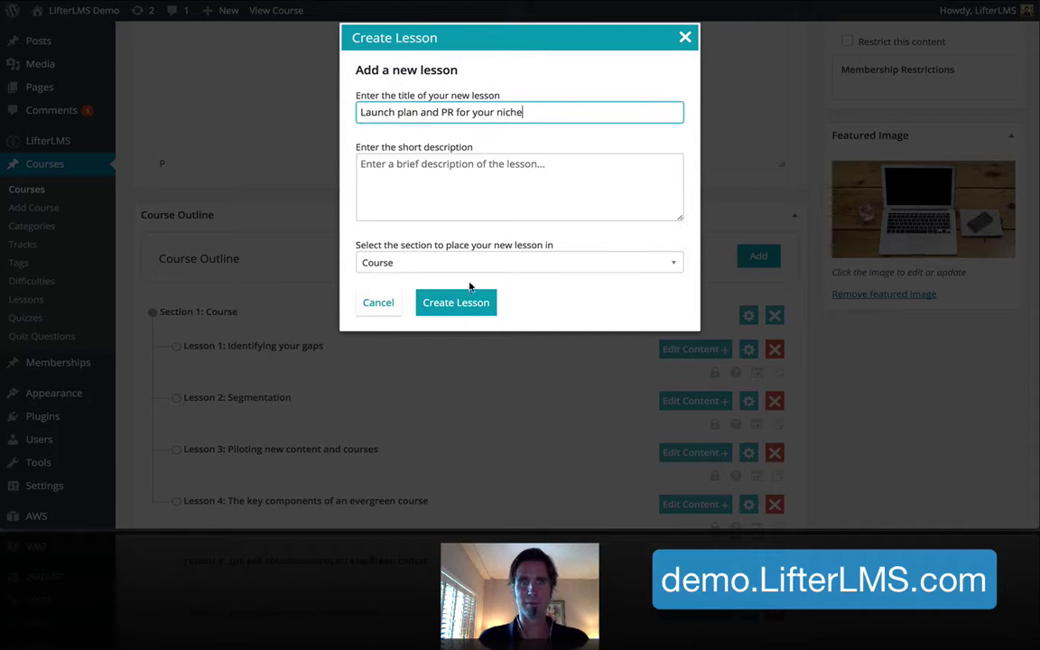
click(463, 307)
Add the lesson 'Continuous improvement and iteration' and scroll back to the top of the editor
scroll(464, 325, down, 2)
scroll(462, 330, up, 3)
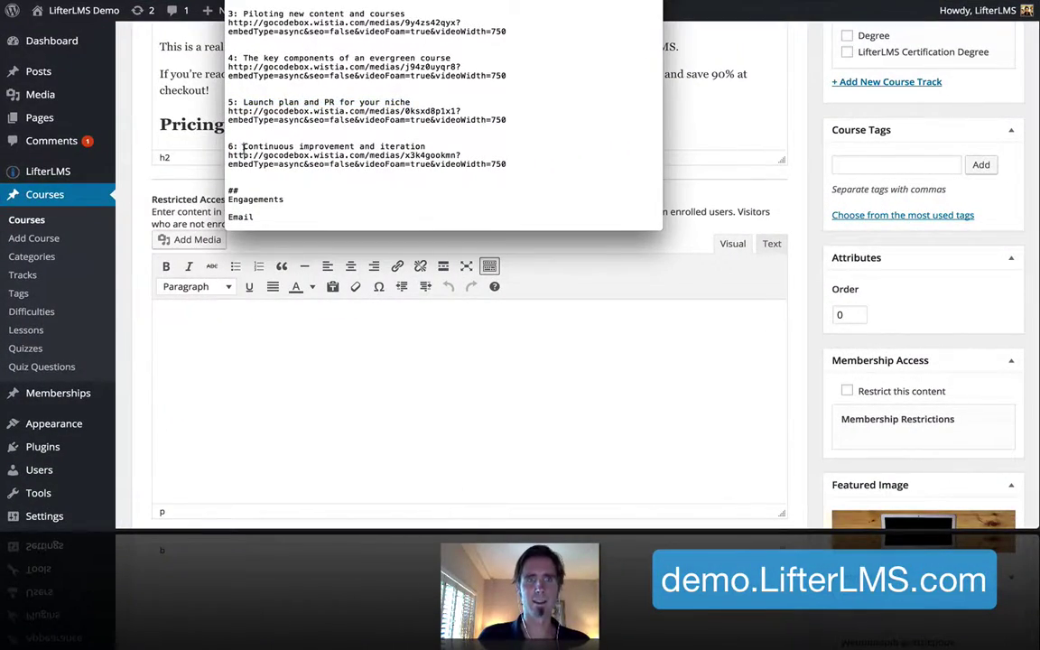
drag(242, 147, 453, 143)
key(ctrl+c)
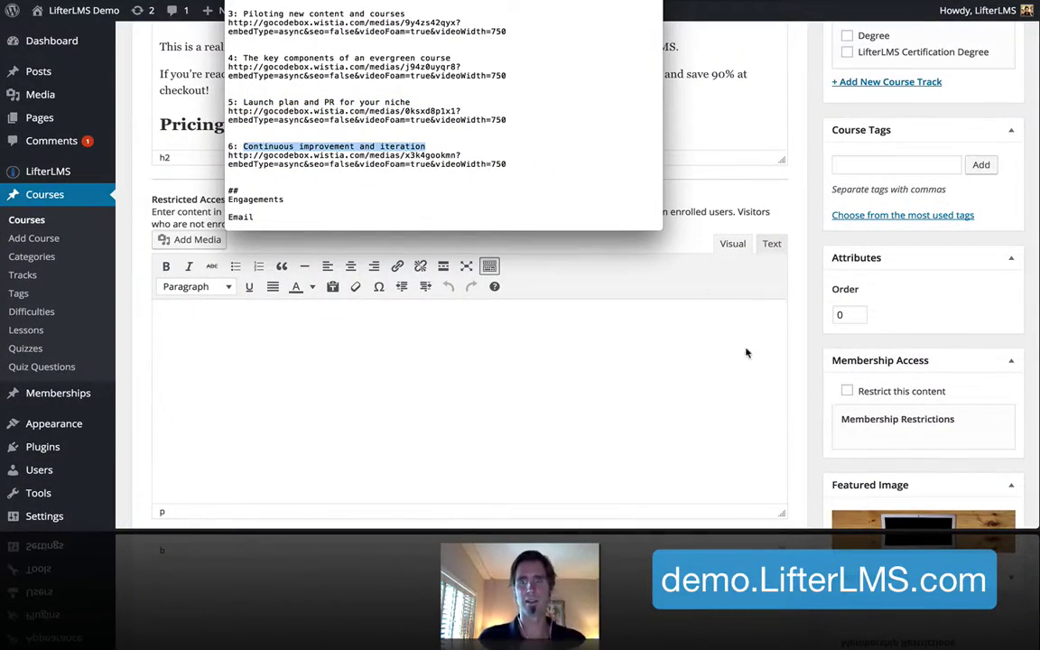
scroll(745, 351, down, 5)
click(617, 449)
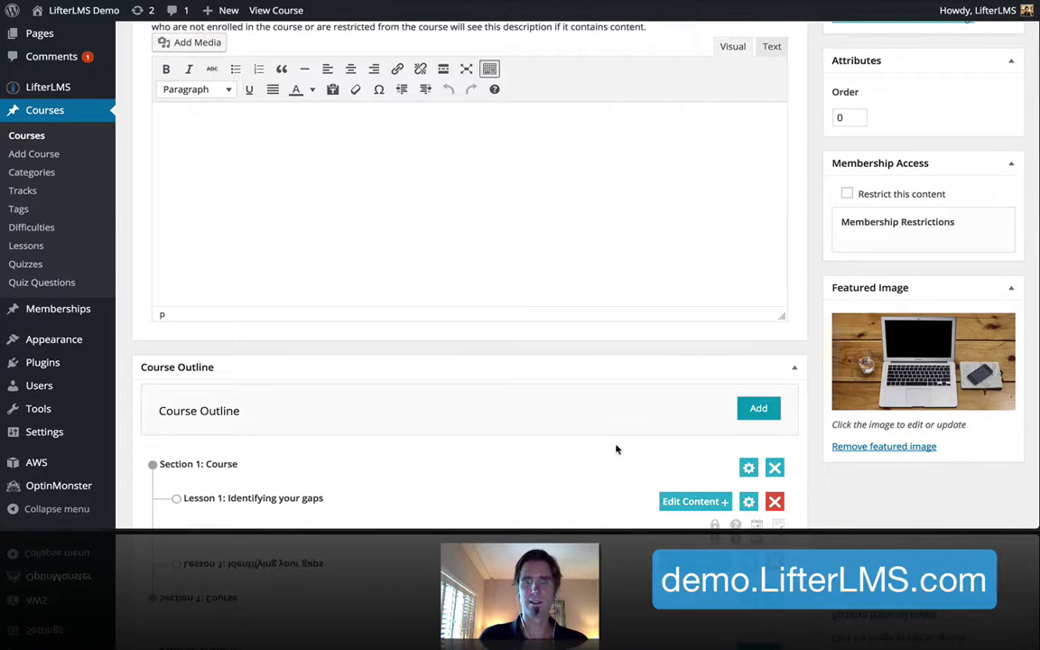
click(758, 408)
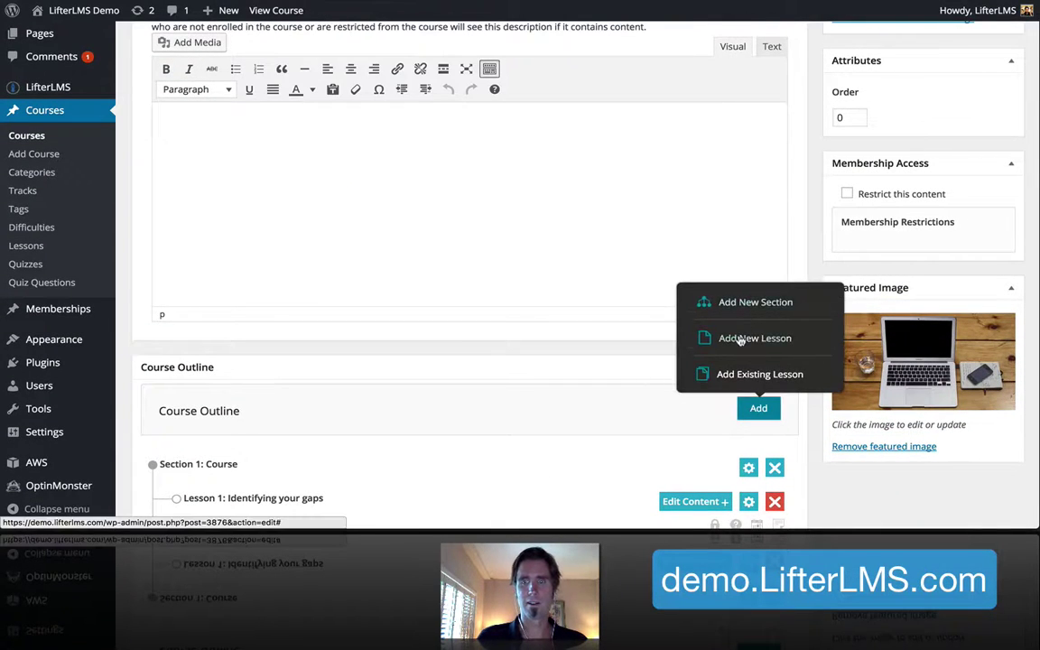
click(740, 339)
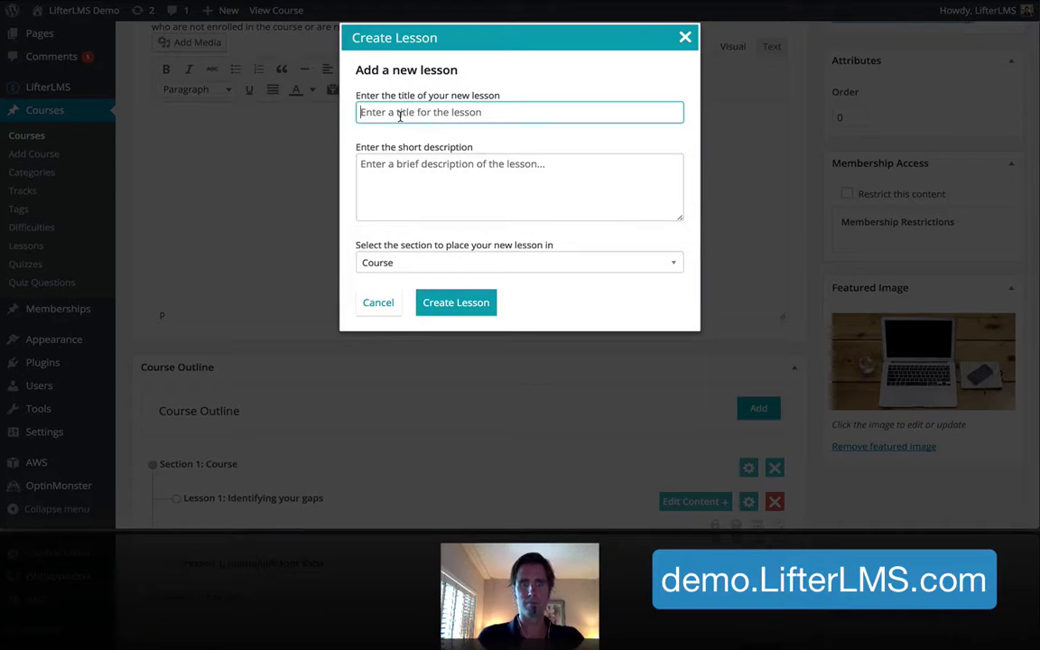
key(ctrl+v)
click(476, 302)
scroll(478, 299, down, 5)
scroll(479, 299, up, 5)
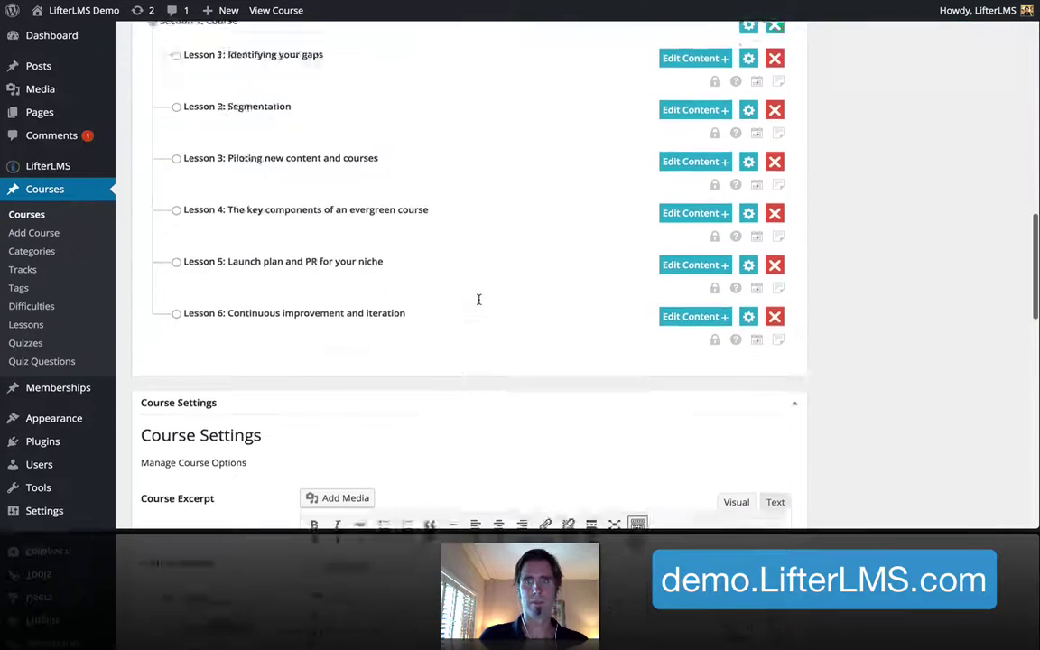
scroll(479, 298, up, 10)
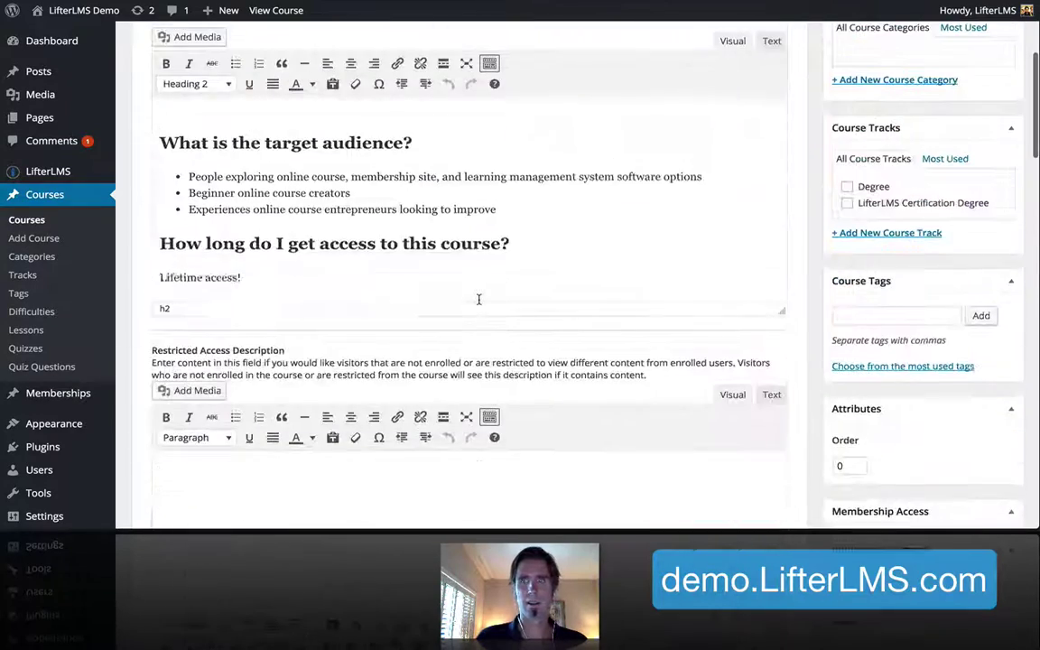
scroll(741, 244, up, 3)
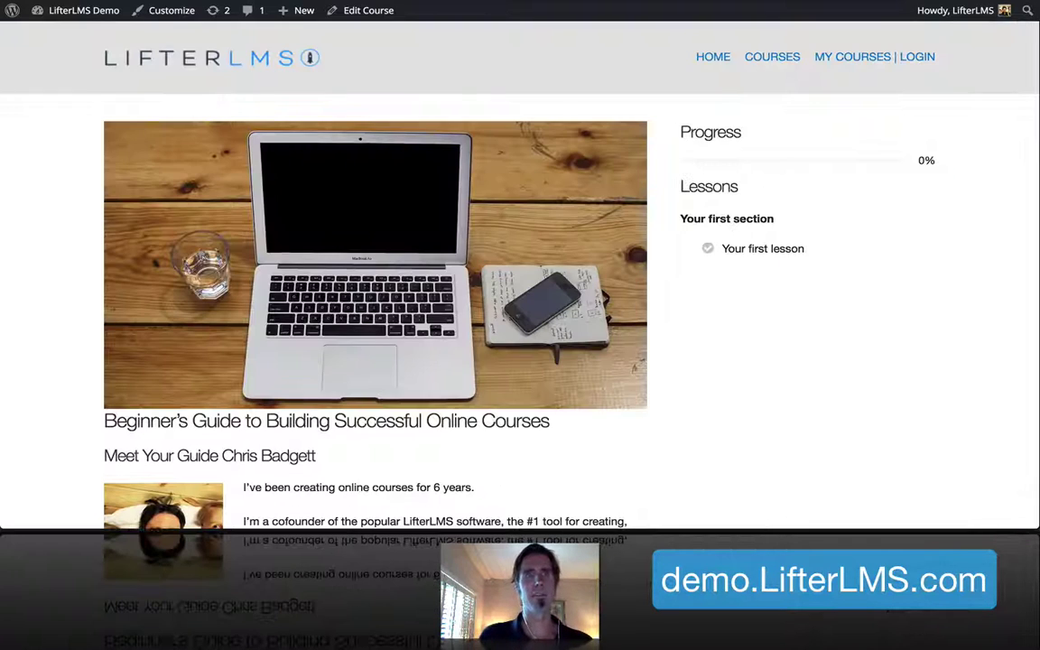
key(super+r)
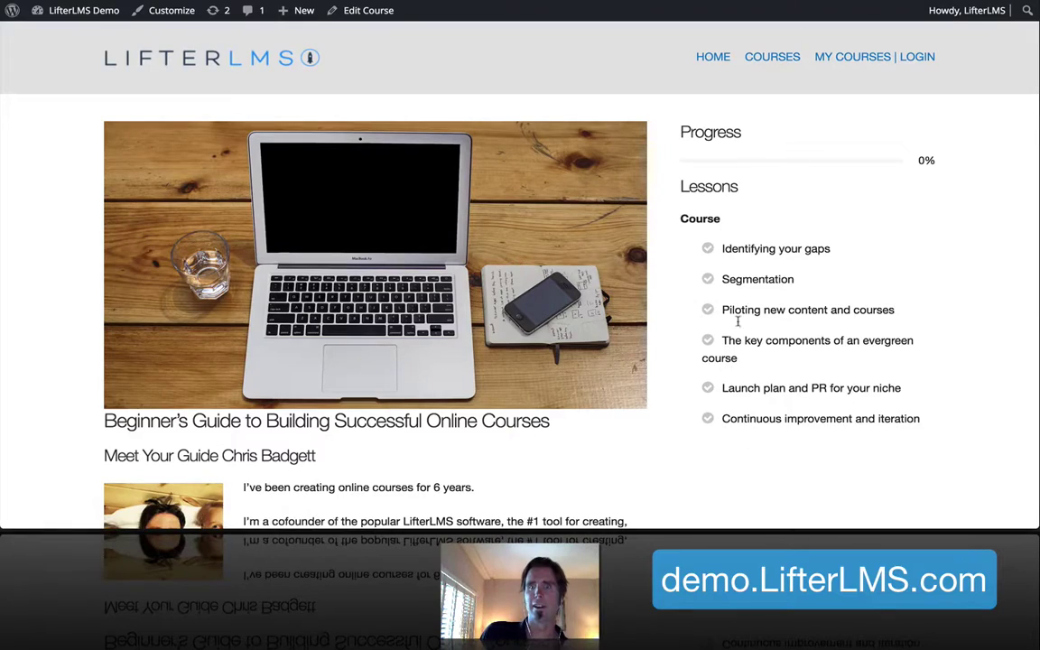
scroll(746, 384, down, 10)
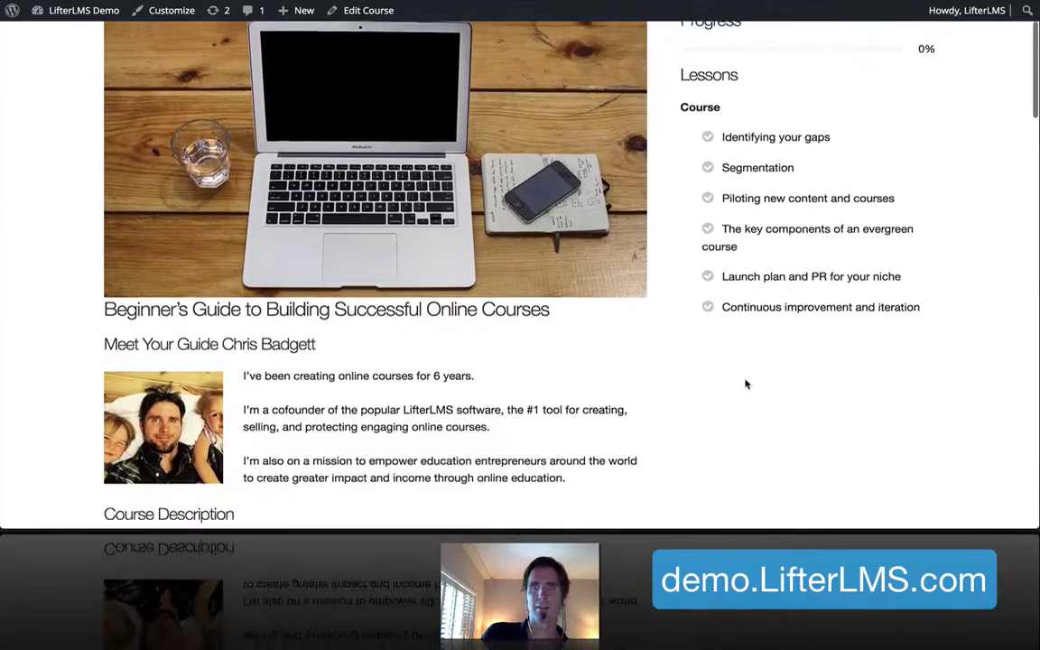
scroll(746, 384, down, 10)
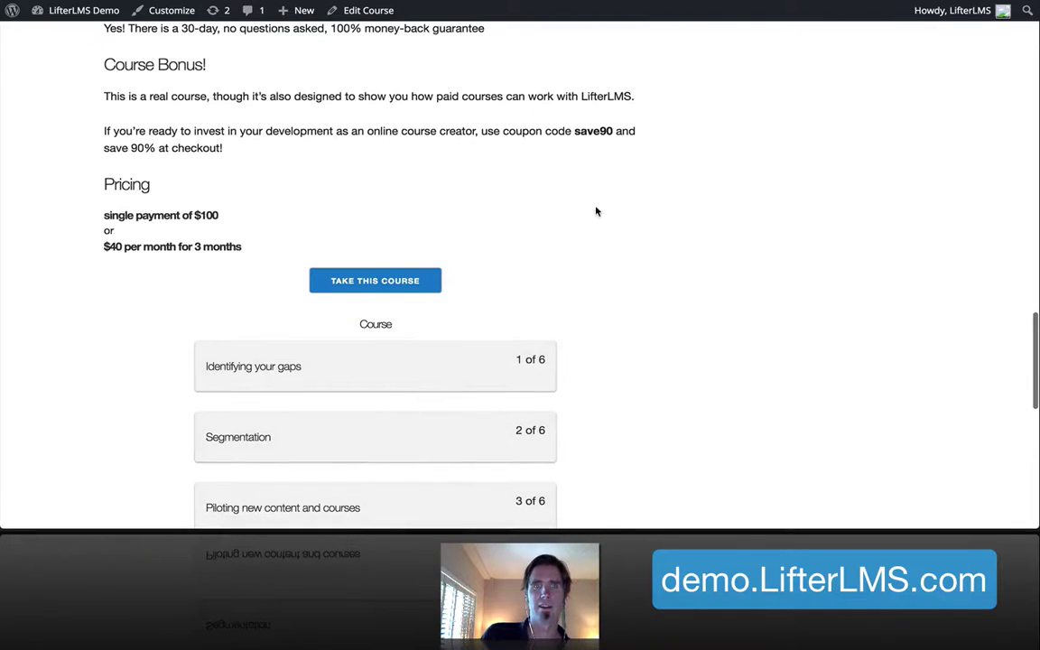
scroll(596, 212, down, 3)
scroll(337, 71, up, 5)
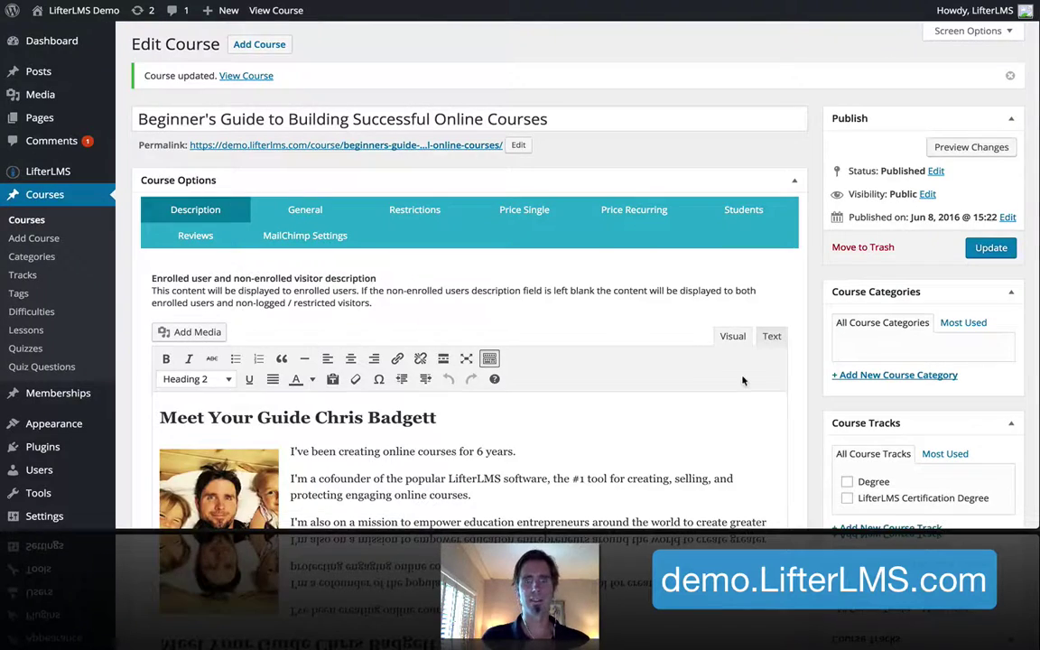
scroll(742, 380, down, 10)
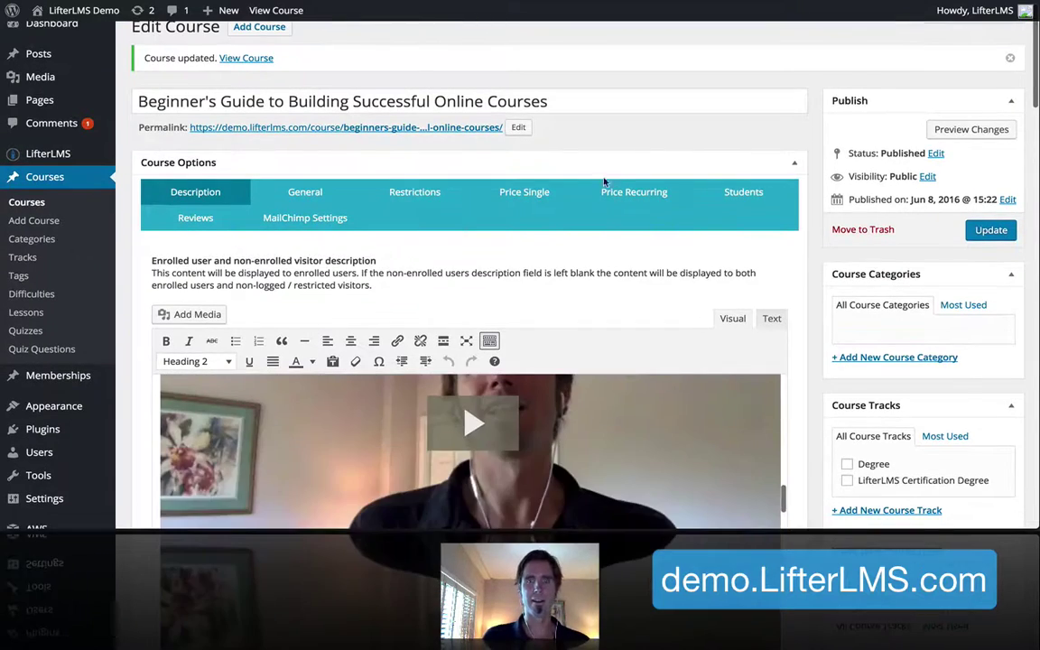
Scroll down to the Course Outline showing Lesson 1: Identifying your gaps
scroll(604, 181, down, 5)
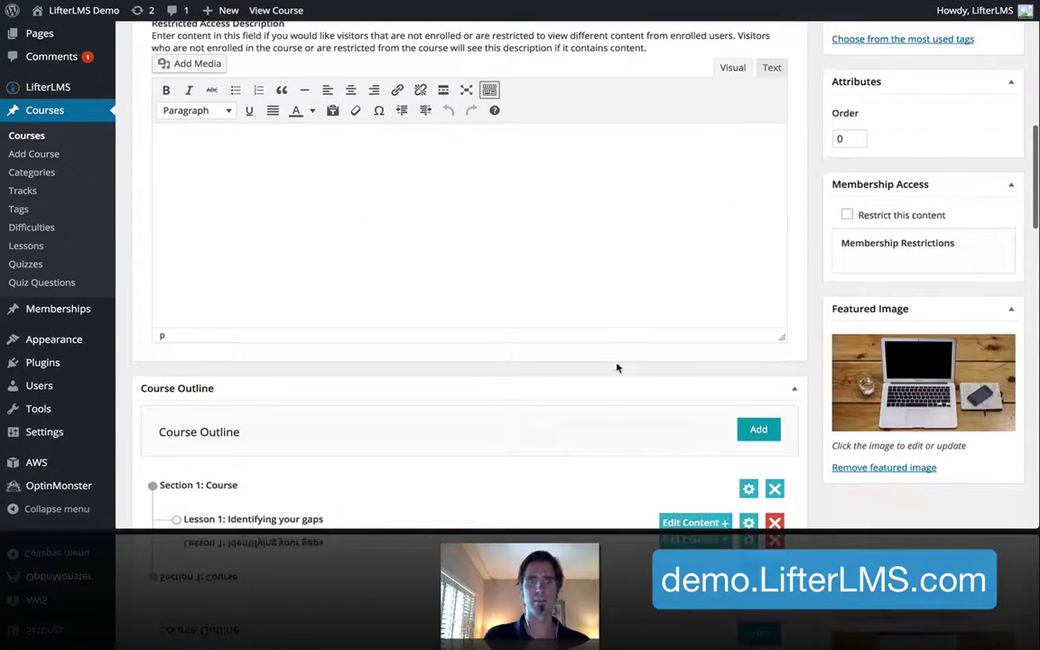
scroll(617, 367, down, 5)
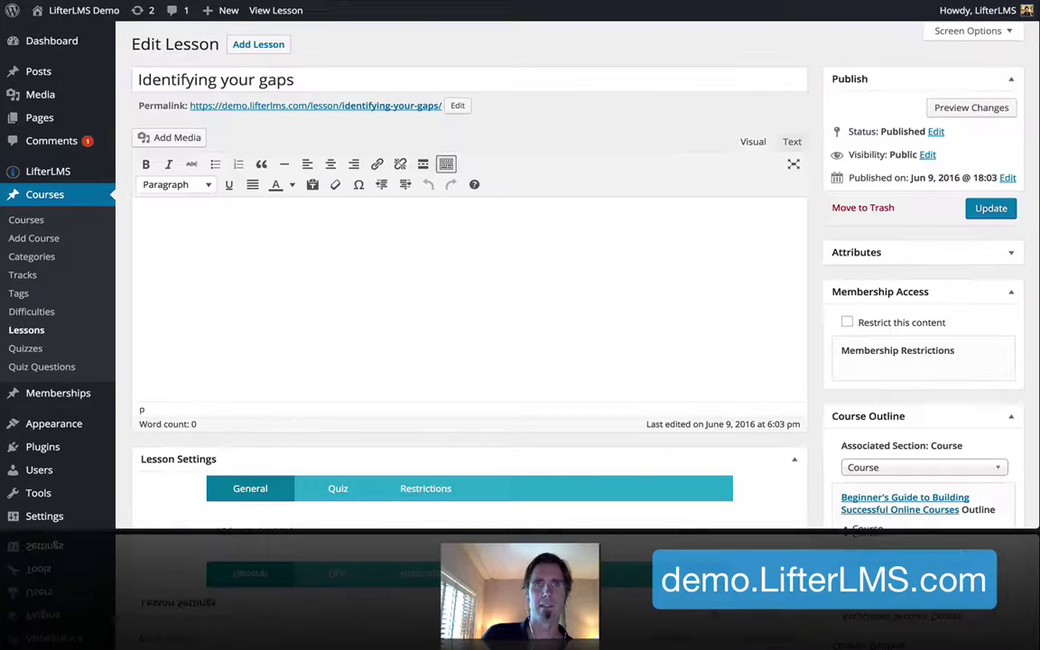
Paste the first Wistia link from the notes into the Identifying your gaps lesson body and update it
key(ctrl+Up)
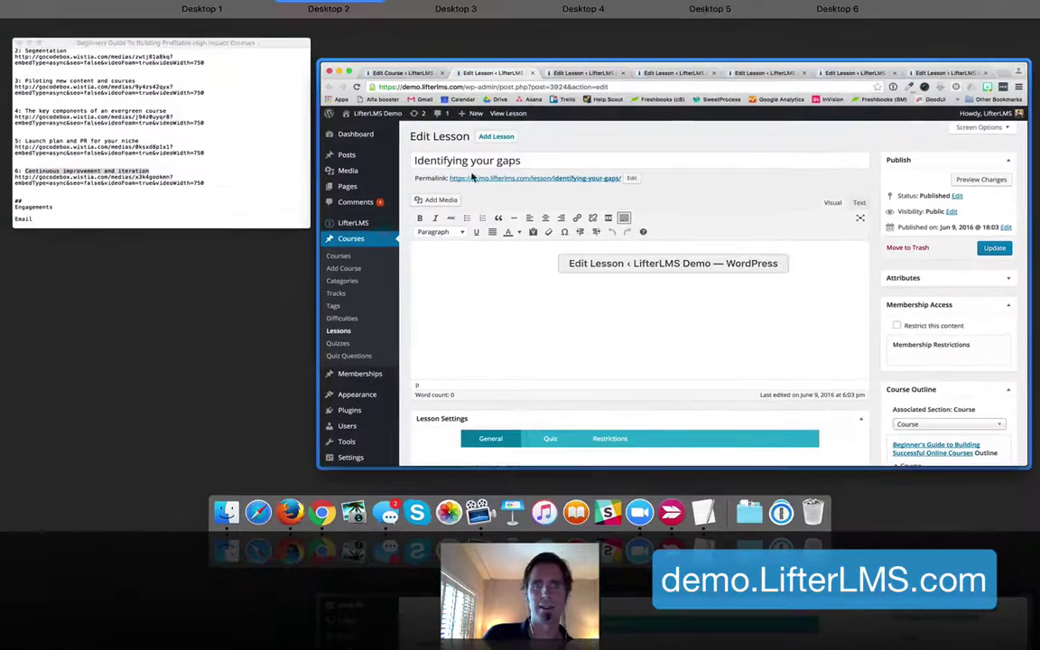
click(205, 138)
scroll(234, 18, up, 3)
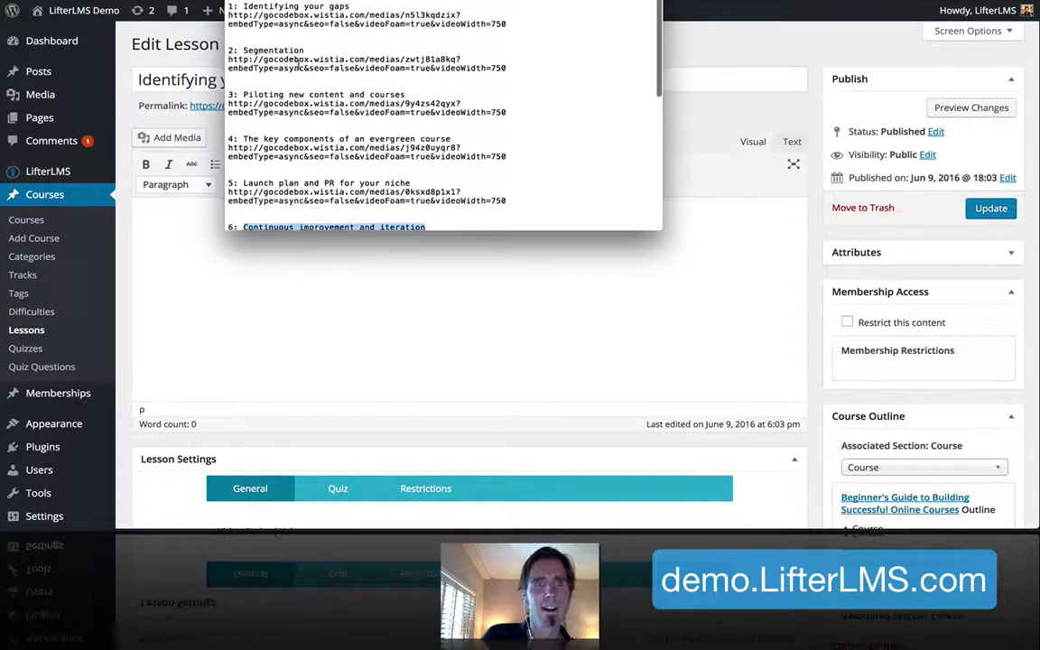
drag(228, 13, 482, 18)
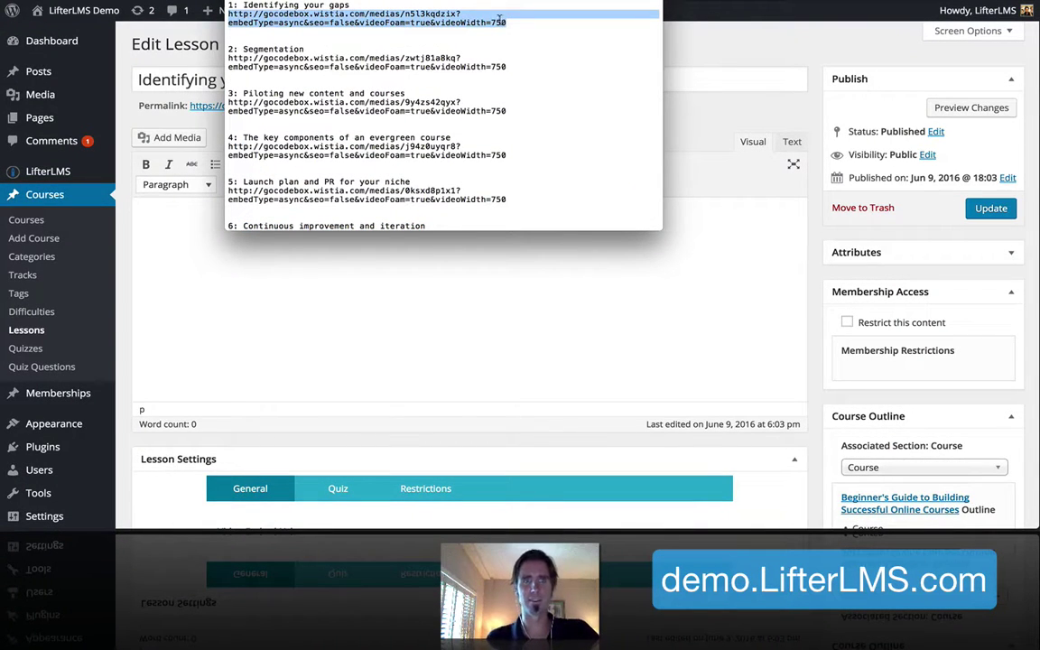
click(252, 291)
text(http://gocodebox.wistia.com/medias/n5l3kqdzix?embedType=async&videoFoam=true&videoWidth=750)
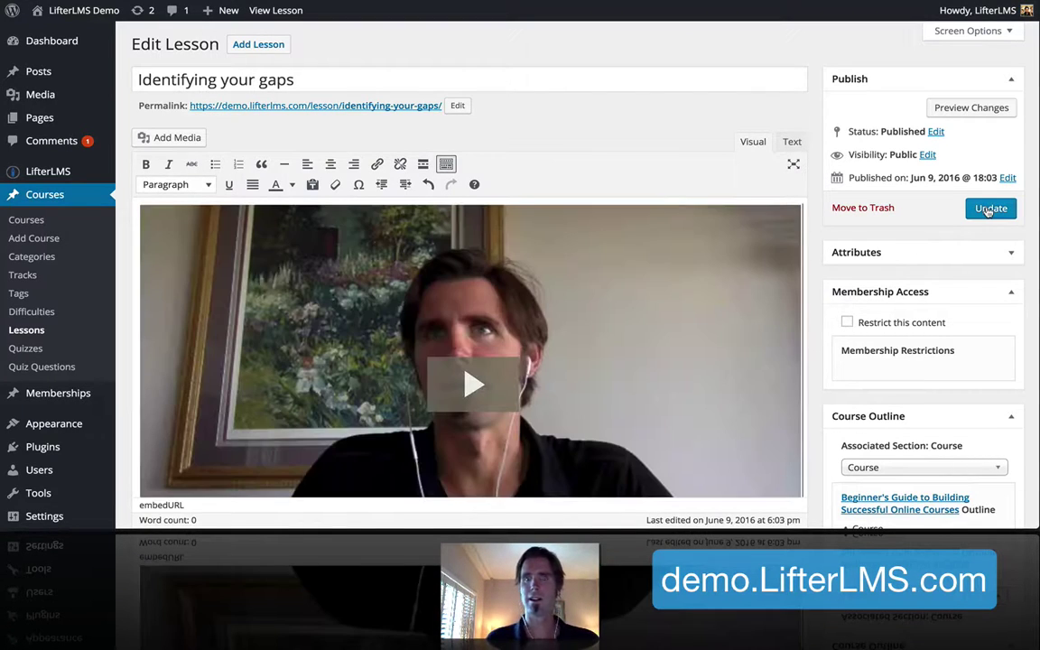
click(989, 209)
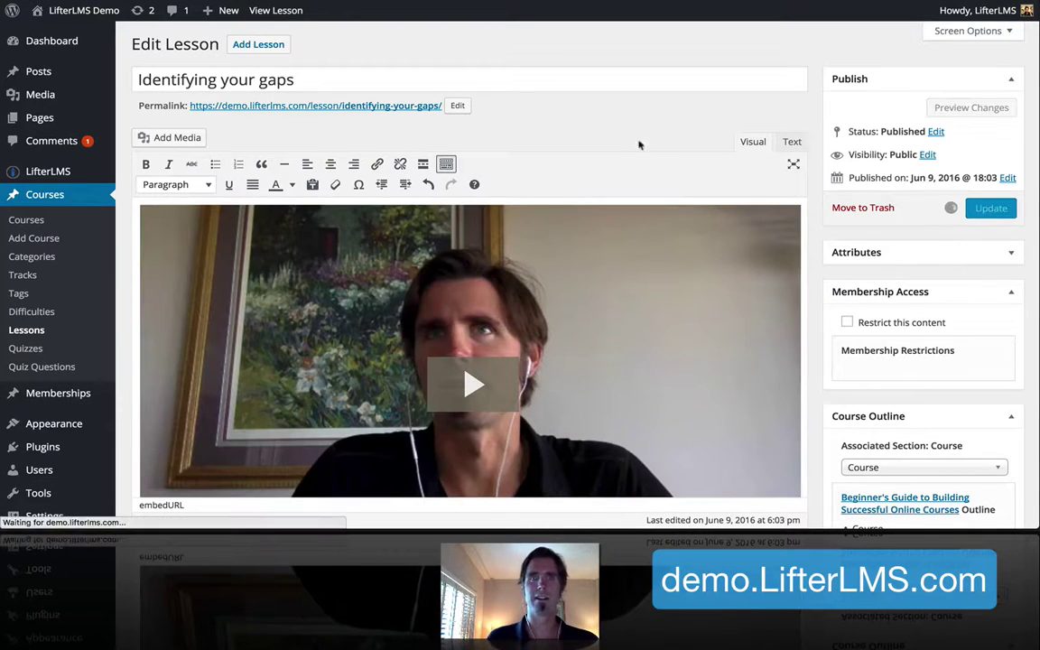
key(ctrl+Tab)
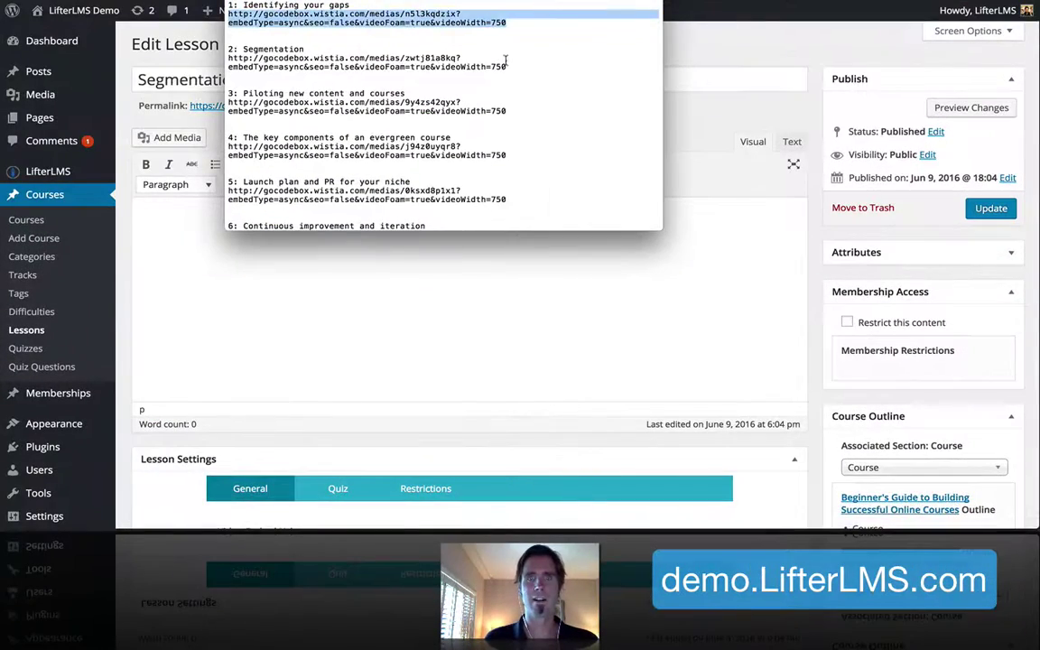
Embed the Segmentation Wistia link in its lesson body and update the lesson
drag(218, 45, 84, 46)
drag(314, 67, 224, 58)
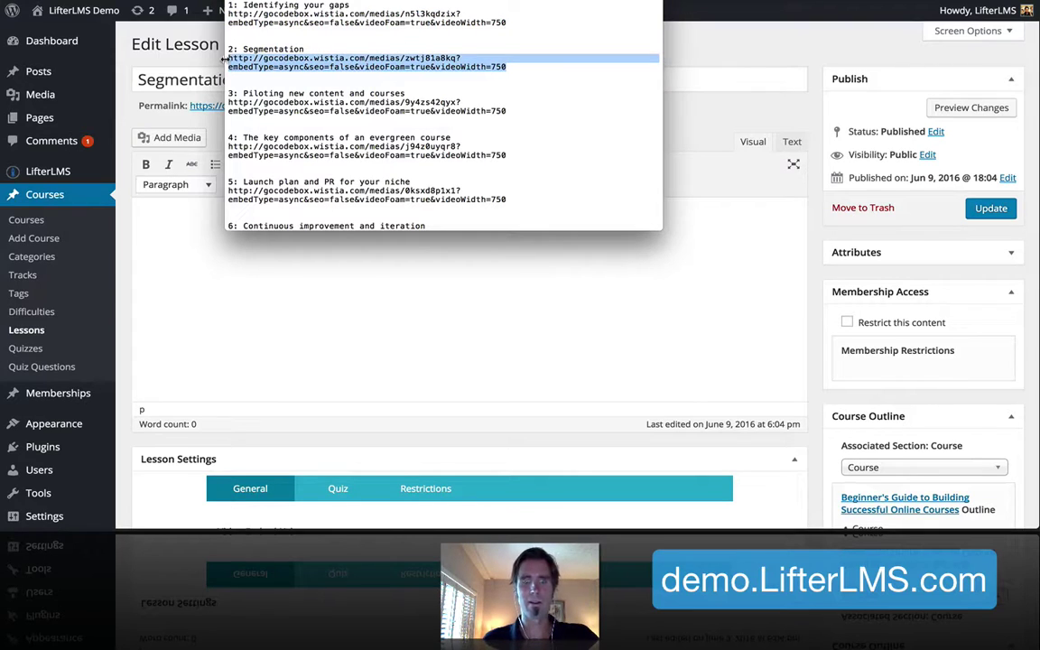
click(329, 267)
key(ctrl+v)
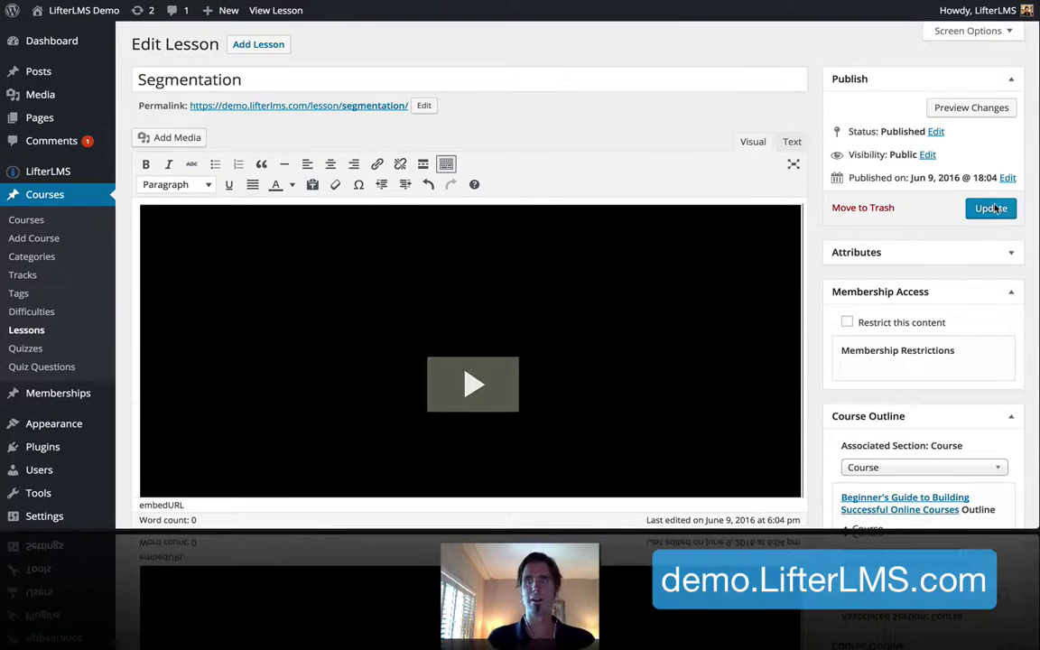
click(983, 208)
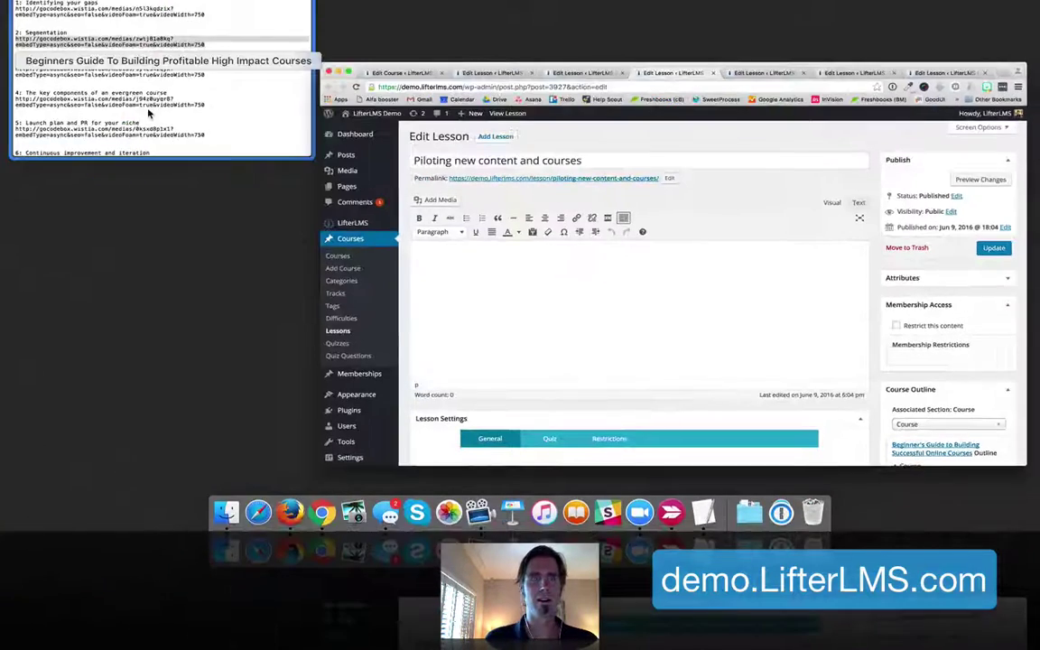
Paste the Piloting new content and courses Wistia link into its lesson body
click(133, 97)
drag(229, 103, 495, 112)
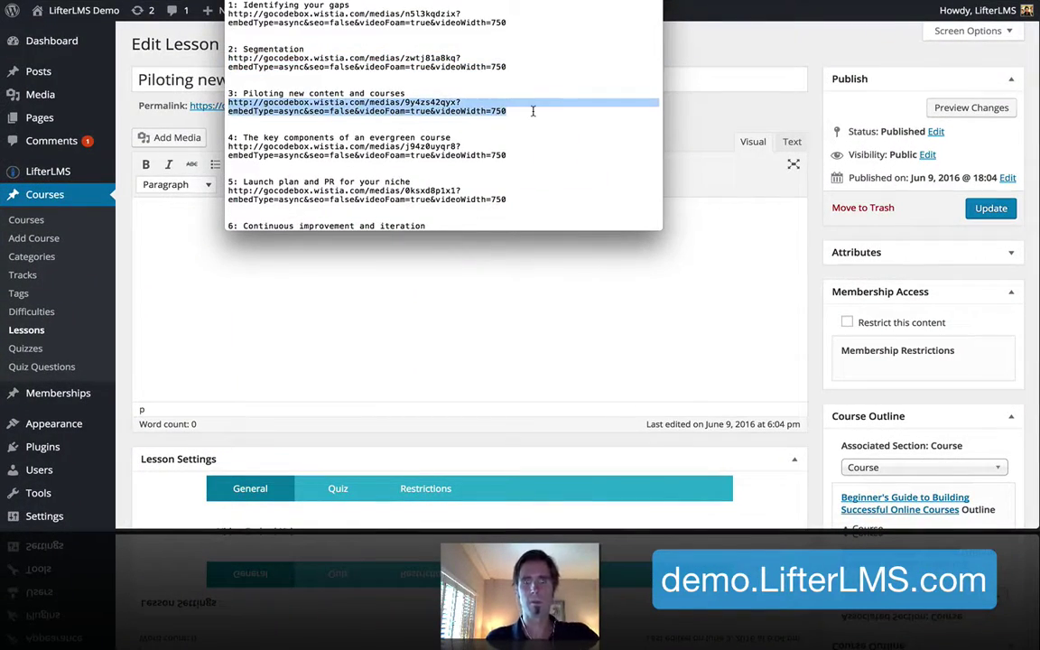
click(466, 287)
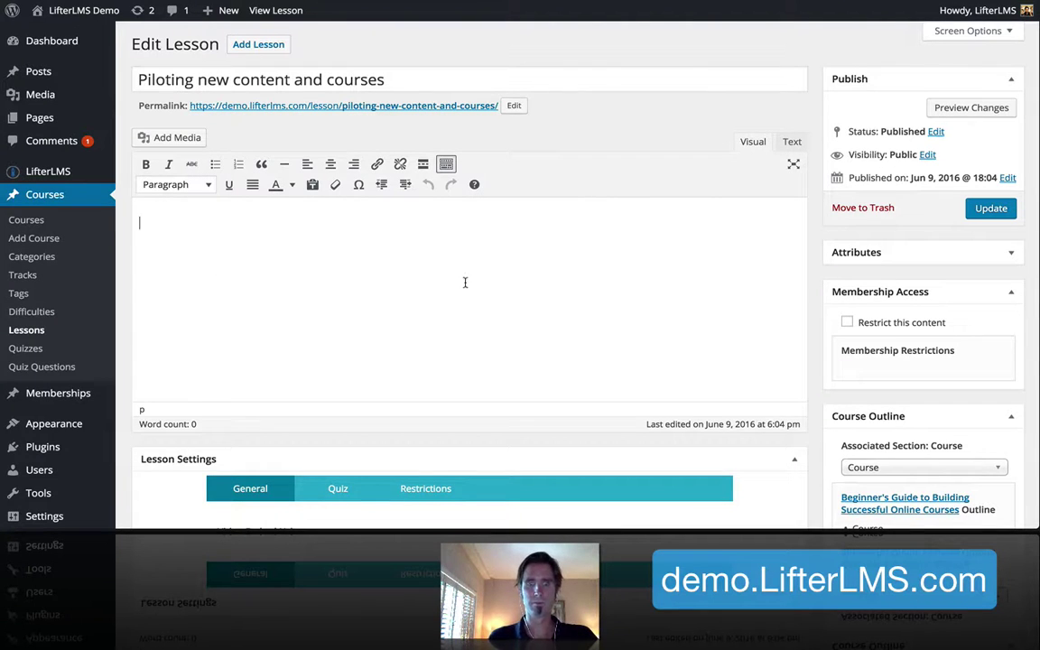
key(ctrl+v)
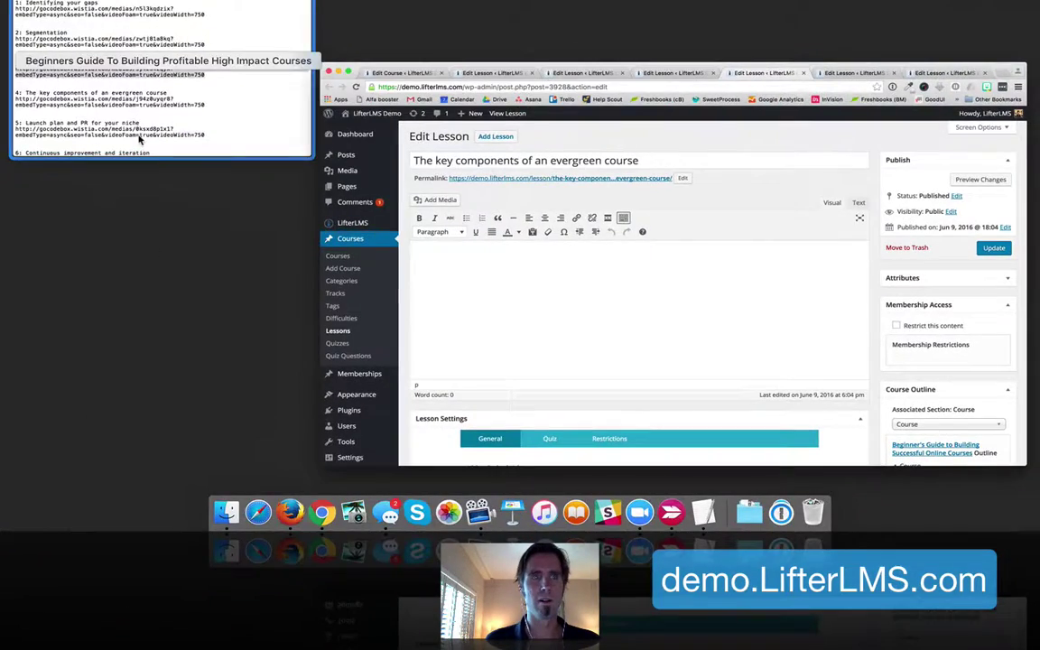
Embed the key components lesson's Wistia link and update it, then select the Launch plan link
triple_click(343, 102)
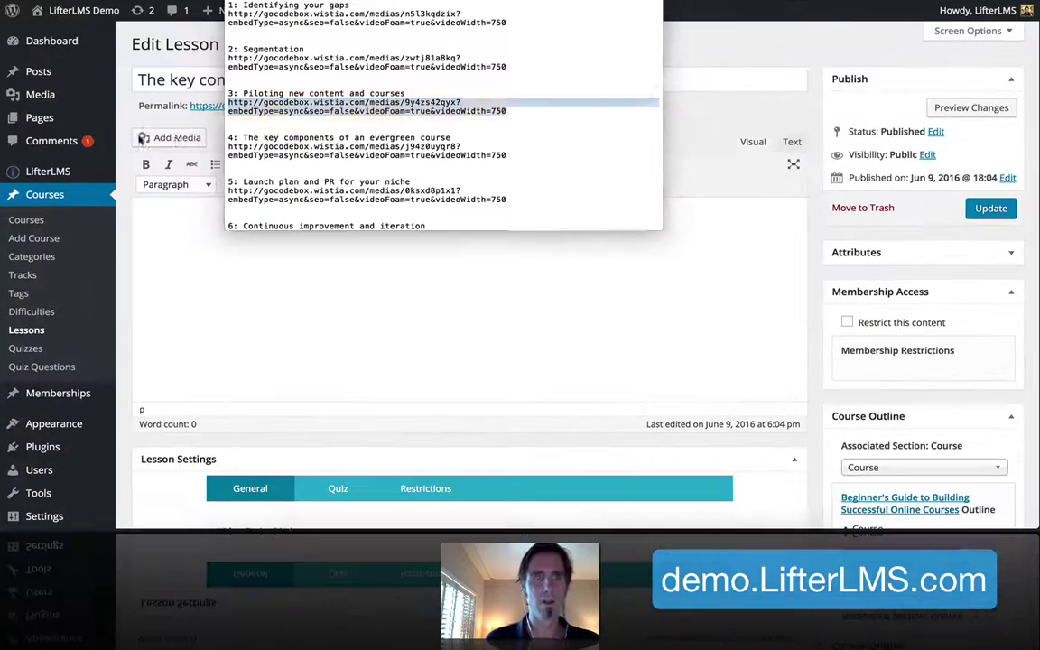
drag(228, 145, 520, 157)
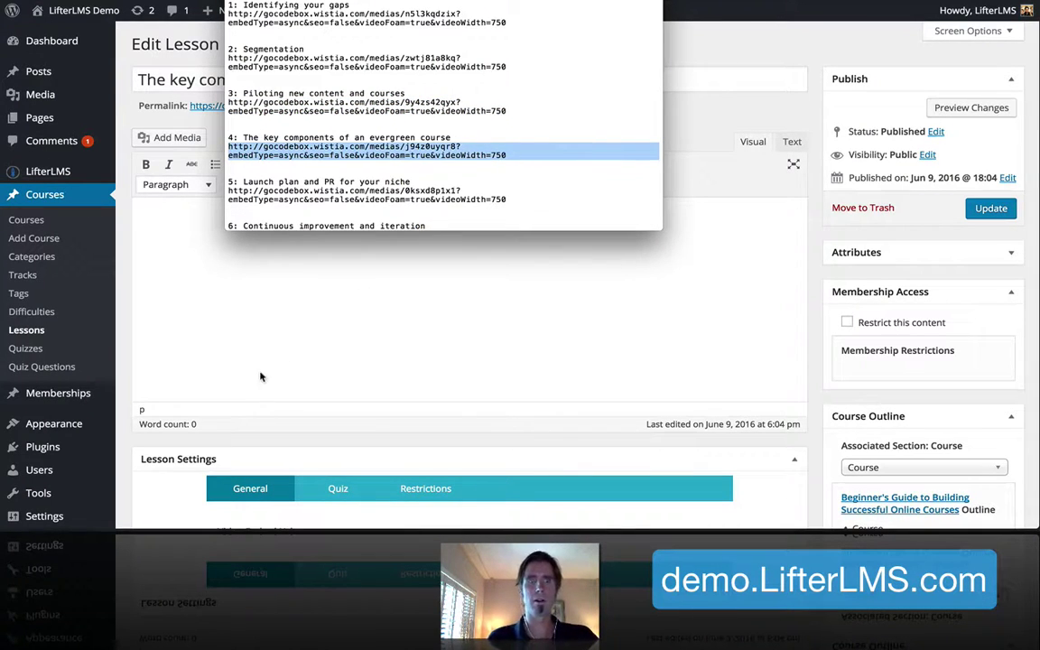
click(257, 376)
text(http://gocodebox.wistia.com/medias/j94zouyqr8?embedType=async&seo=false&videoFoam=true&videoWidth=750)
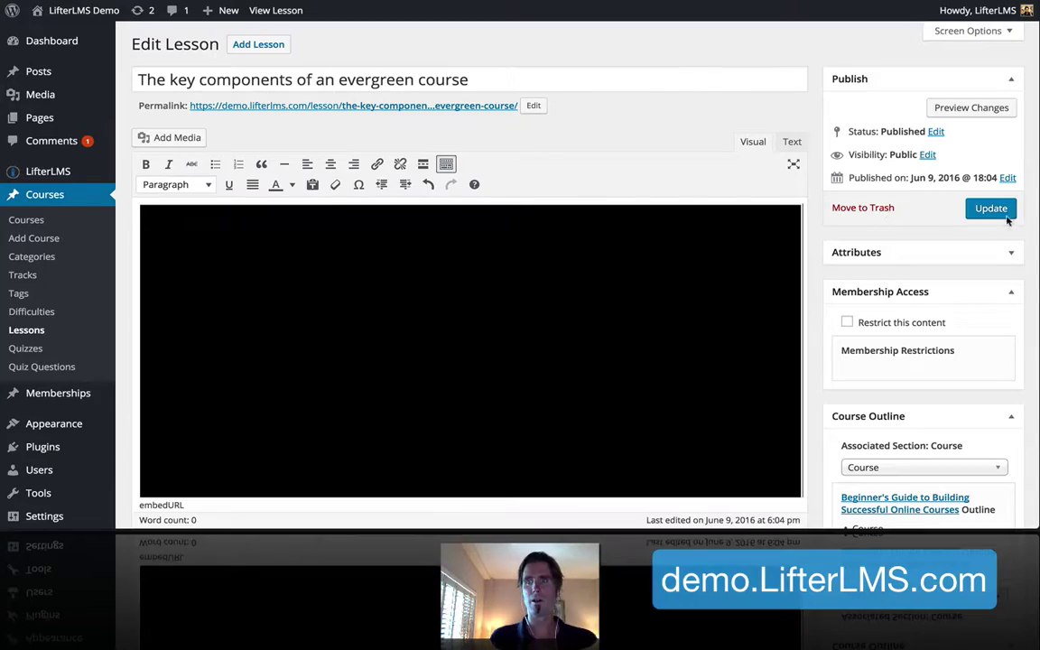
click(993, 209)
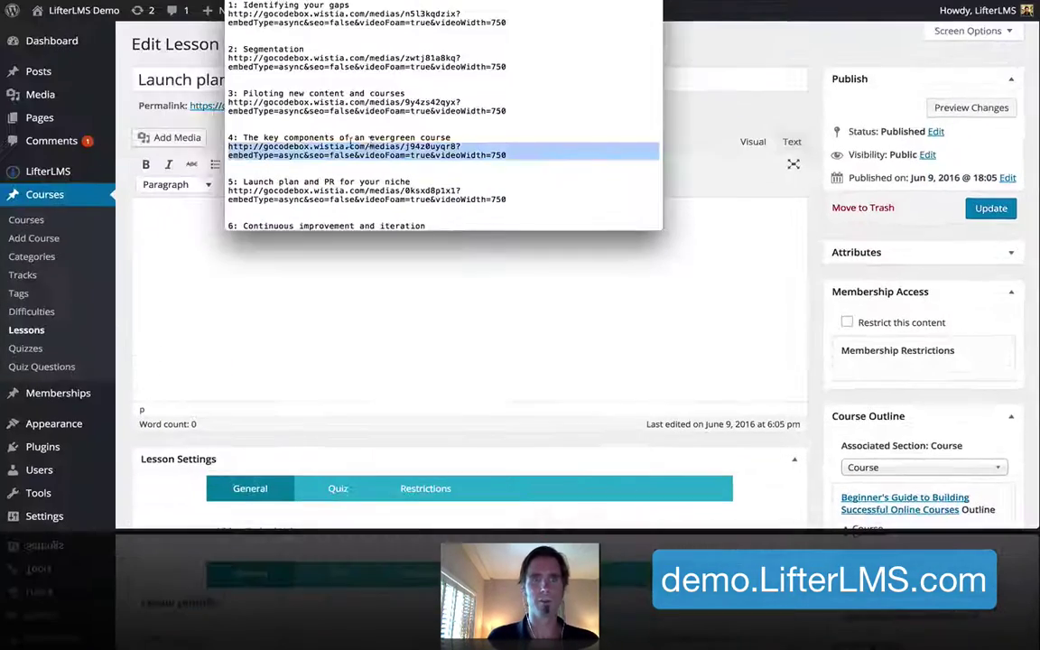
scroll(350, 142, down, 3)
drag(228, 107, 512, 116)
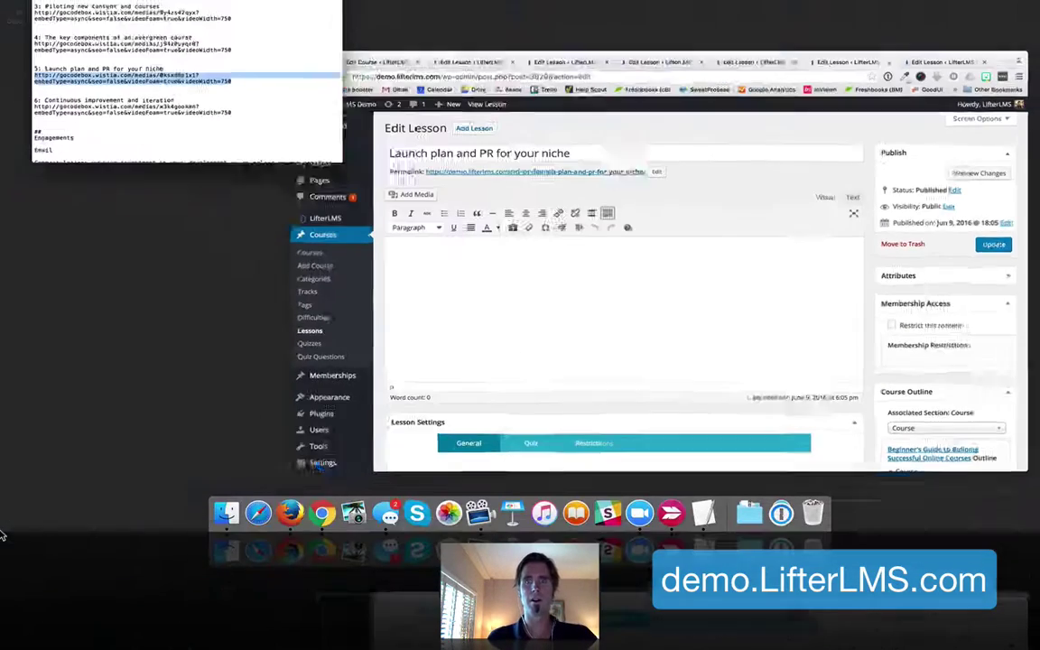
Paste the Wistia link into the Launch plan and PR for your niche lesson and update it
click(223, 388)
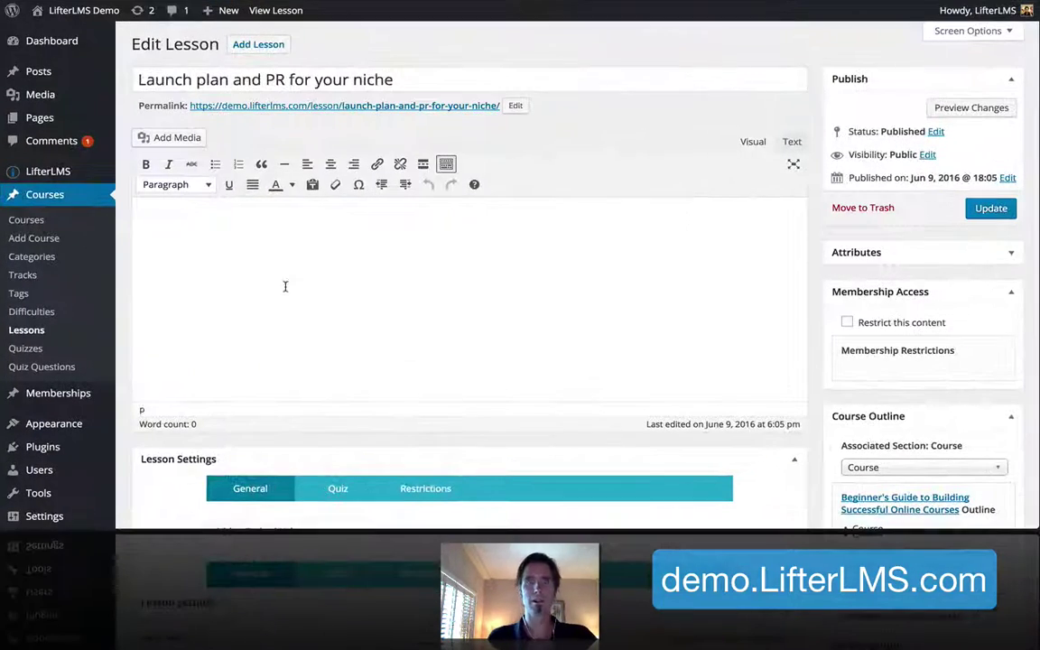
key(ctrl+v)
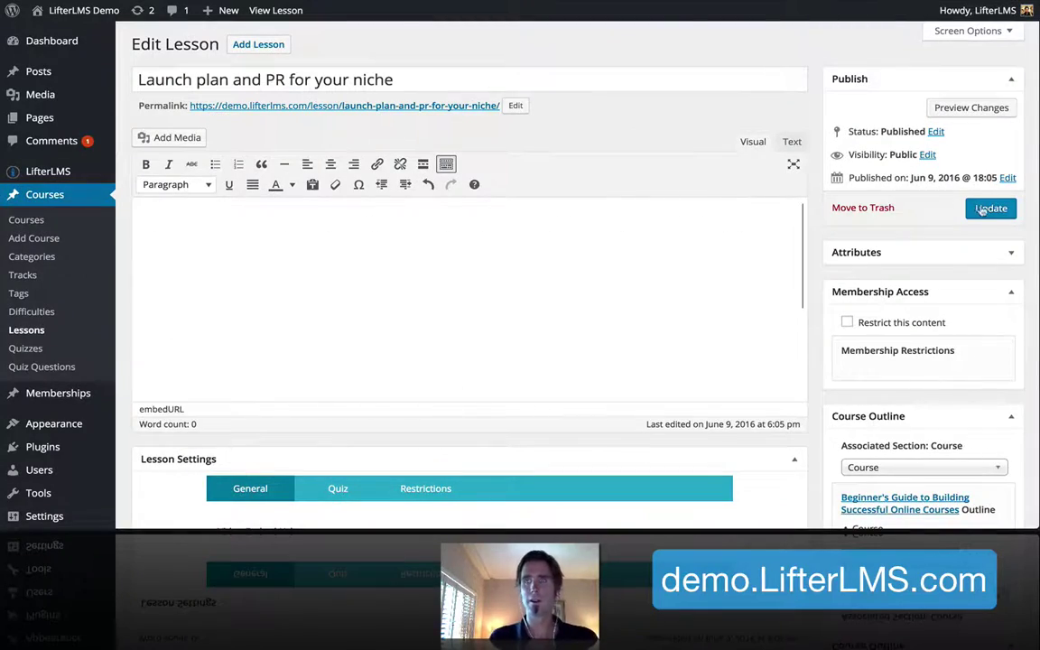
click(990, 208)
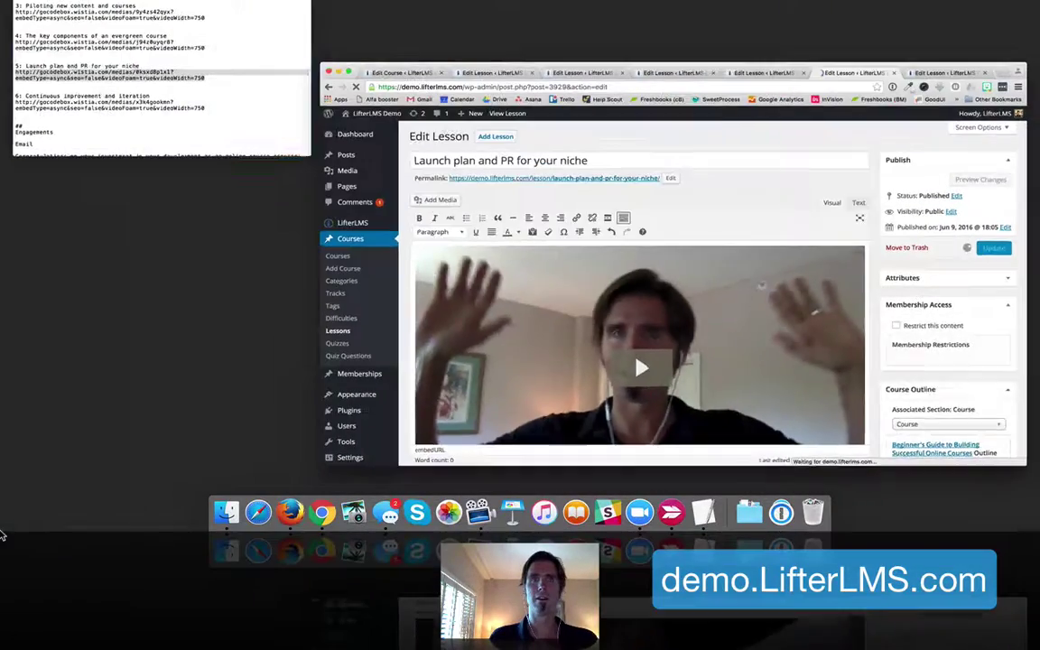
Copy the Continuous improvement and iteration video link, paste it into that lesson, and update it
click(5, 54)
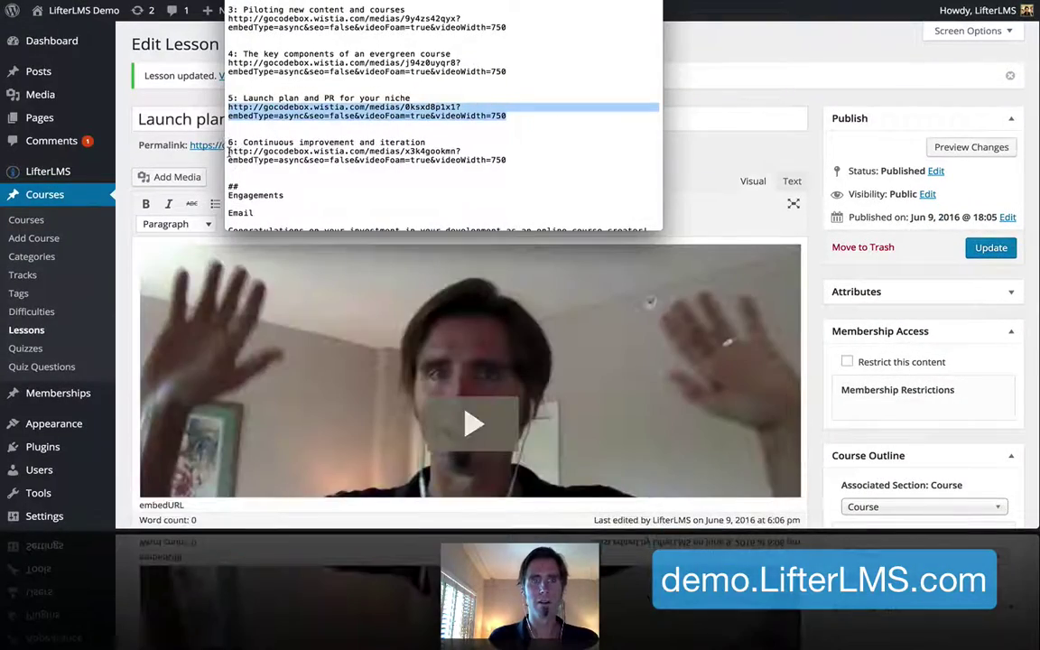
drag(229, 151, 573, 159)
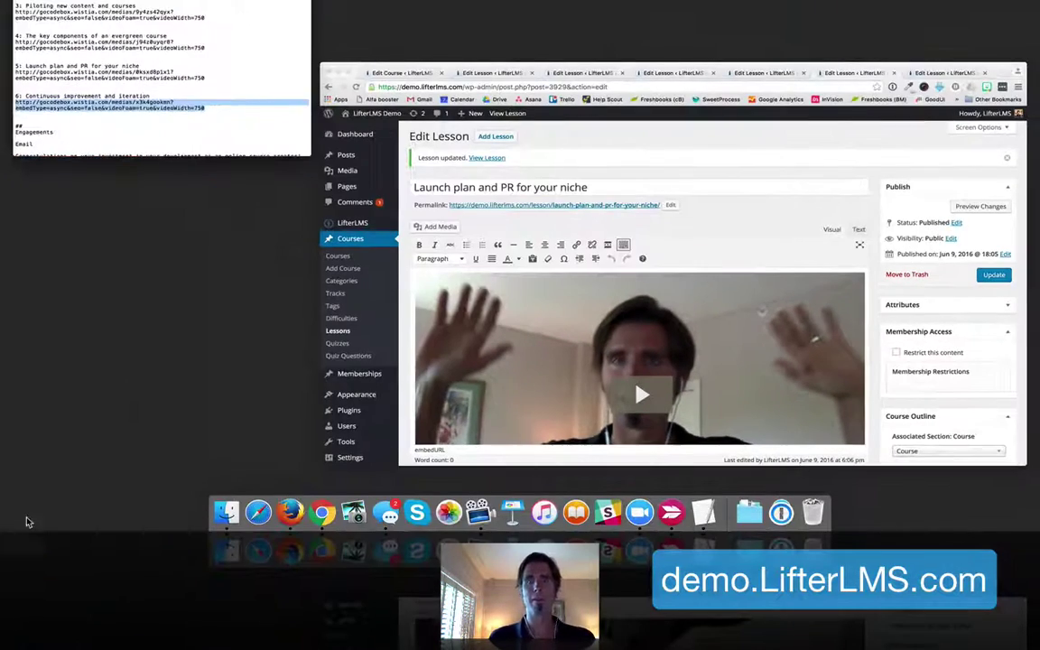
mouse_move(25, 524)
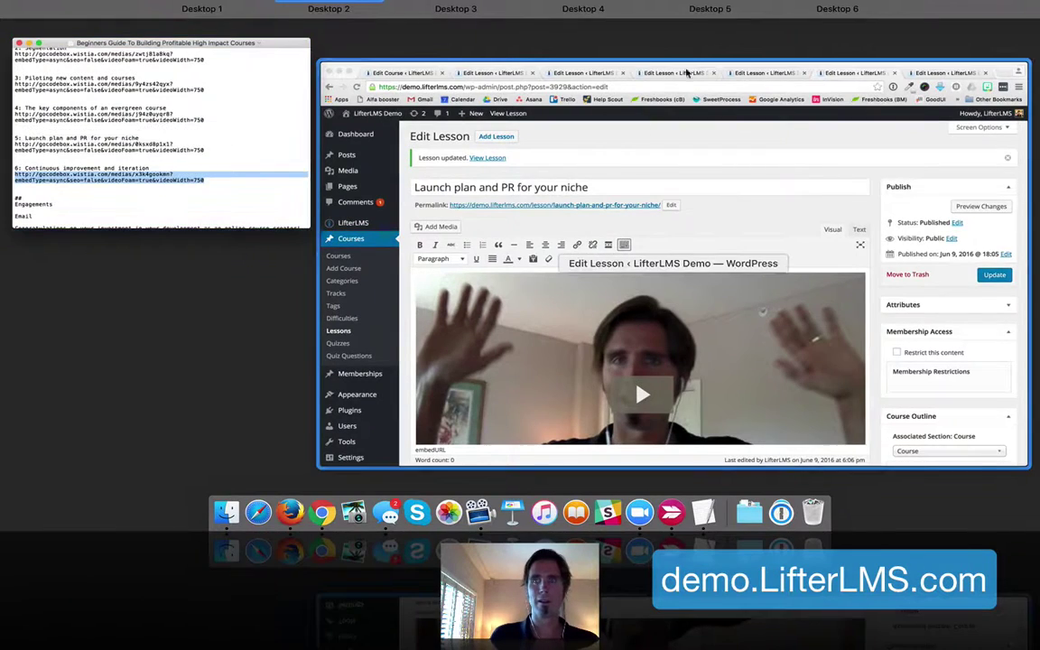
click(892, 86)
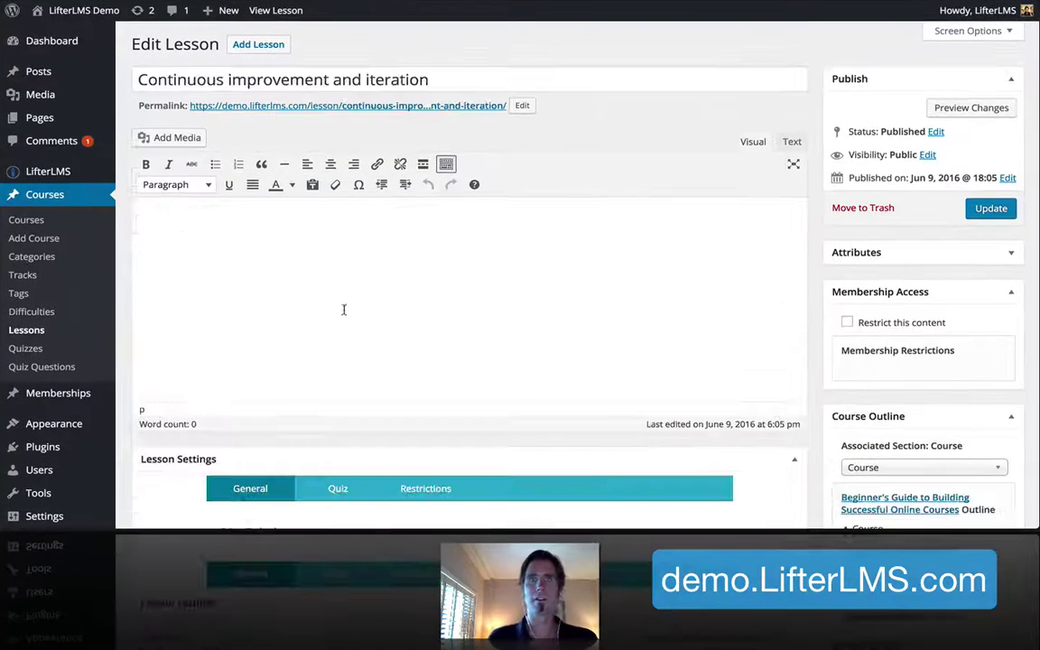
text(http://goredshw.wistia.com/medias/x3kg9sokmv?embedType=async&videoFoam=true&videoWidth=790)
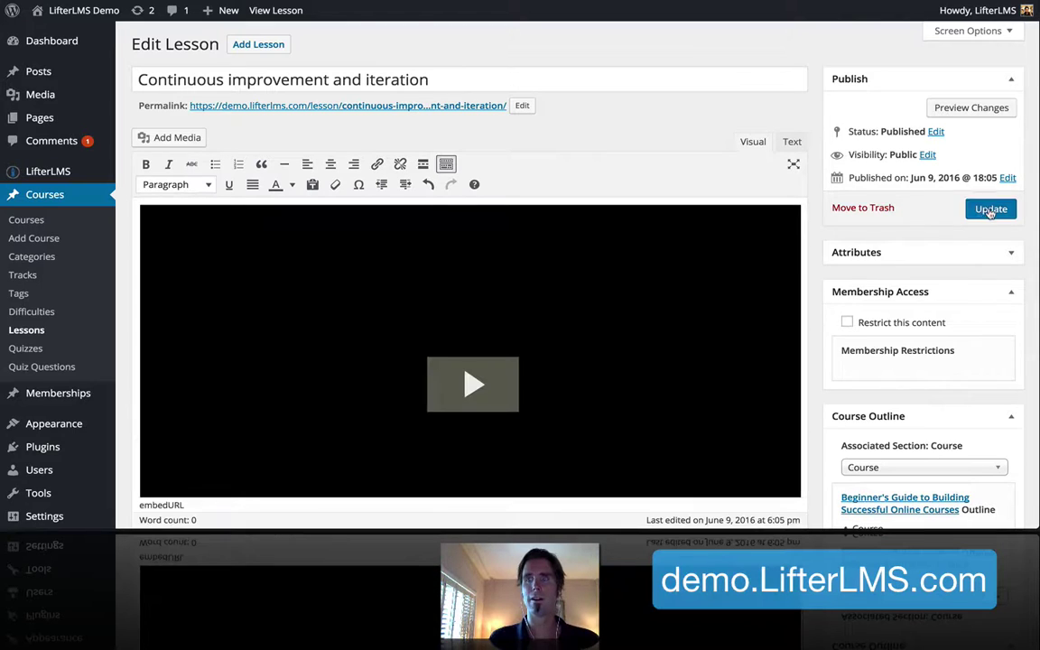
click(991, 208)
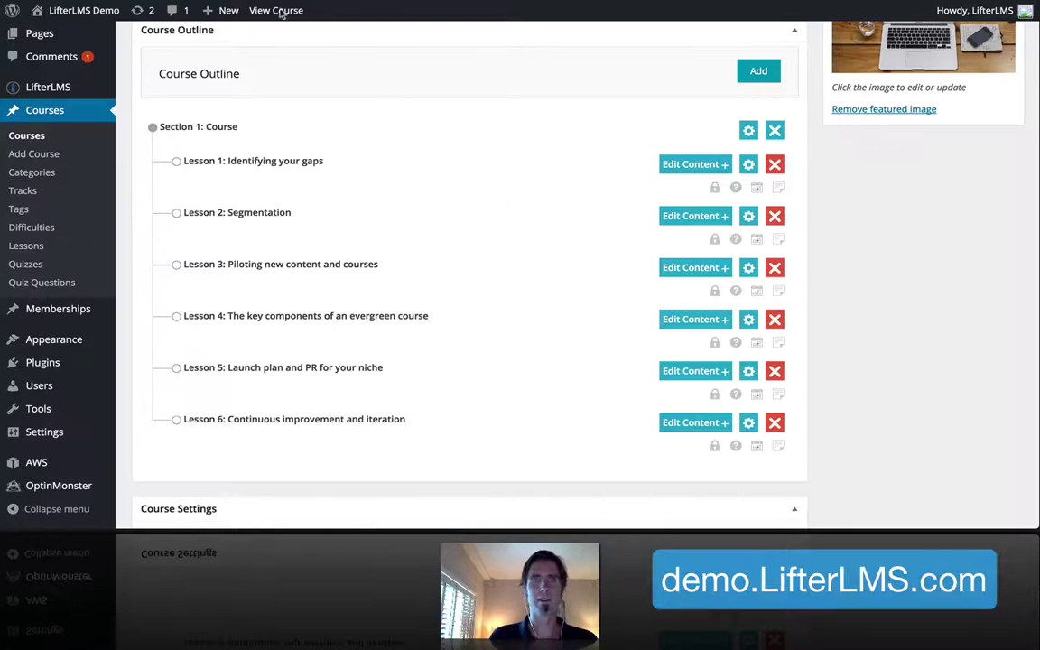
scroll(429, 195, up, 15)
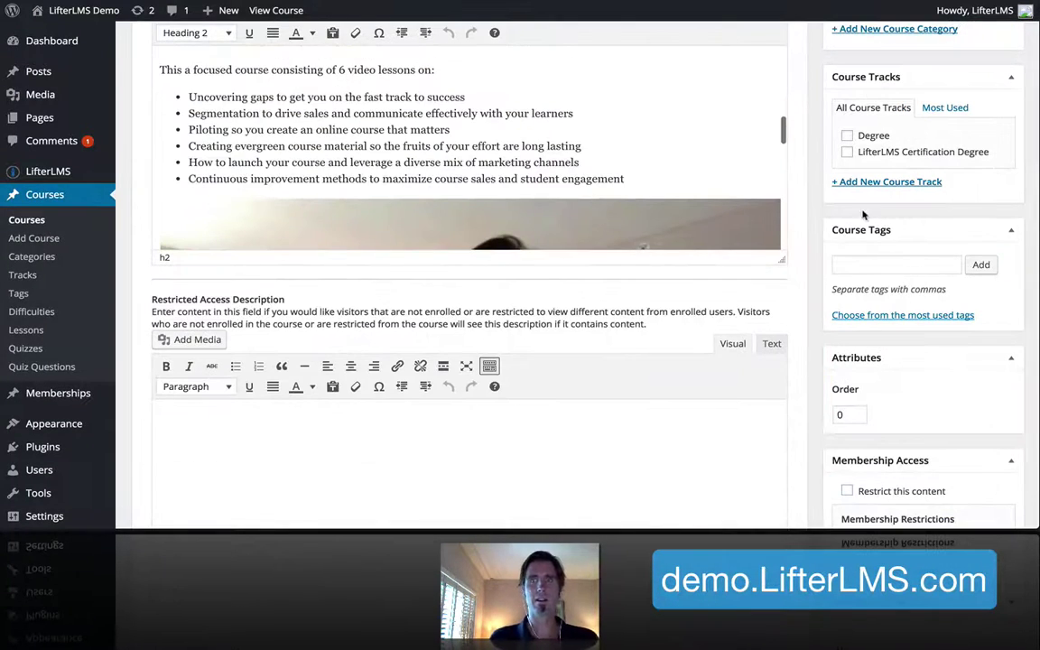
scroll(862, 214, up, 5)
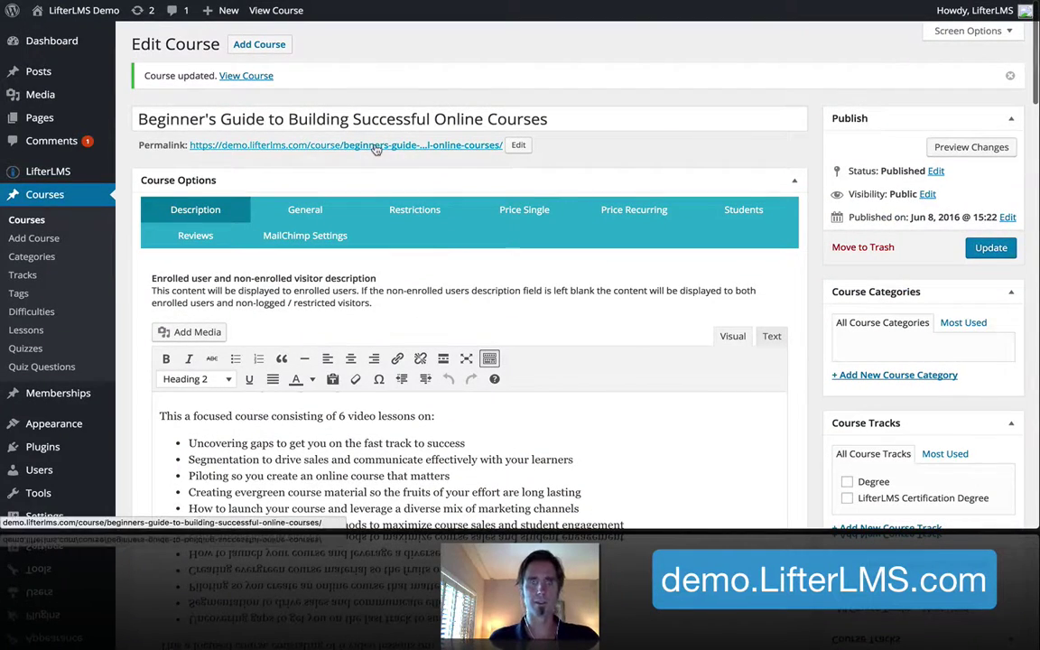
click(343, 145)
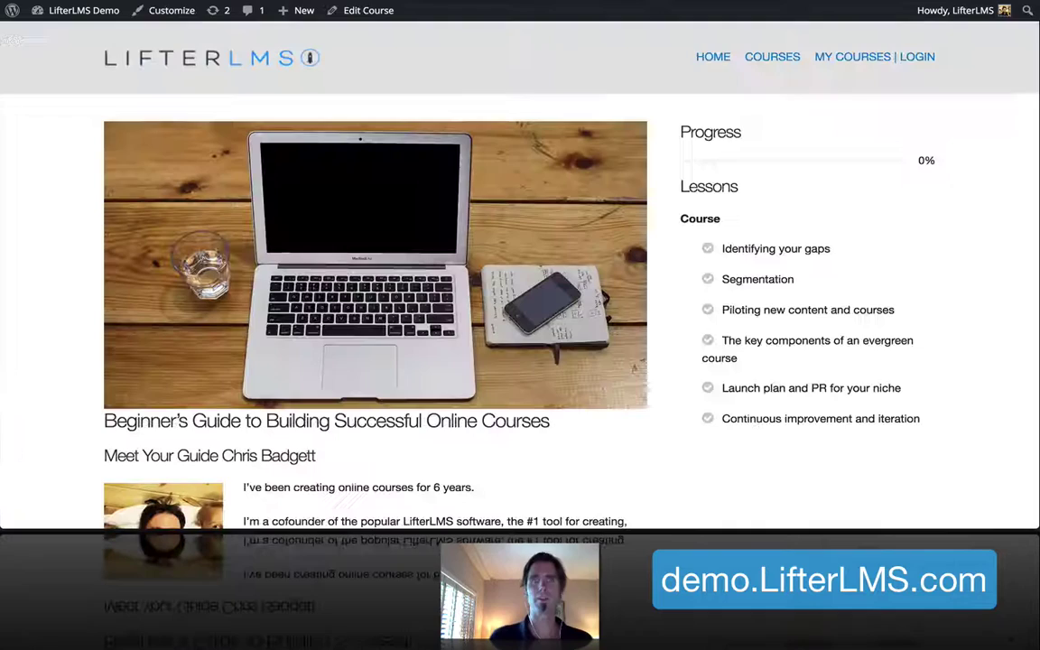
scroll(757, 263, down, 15)
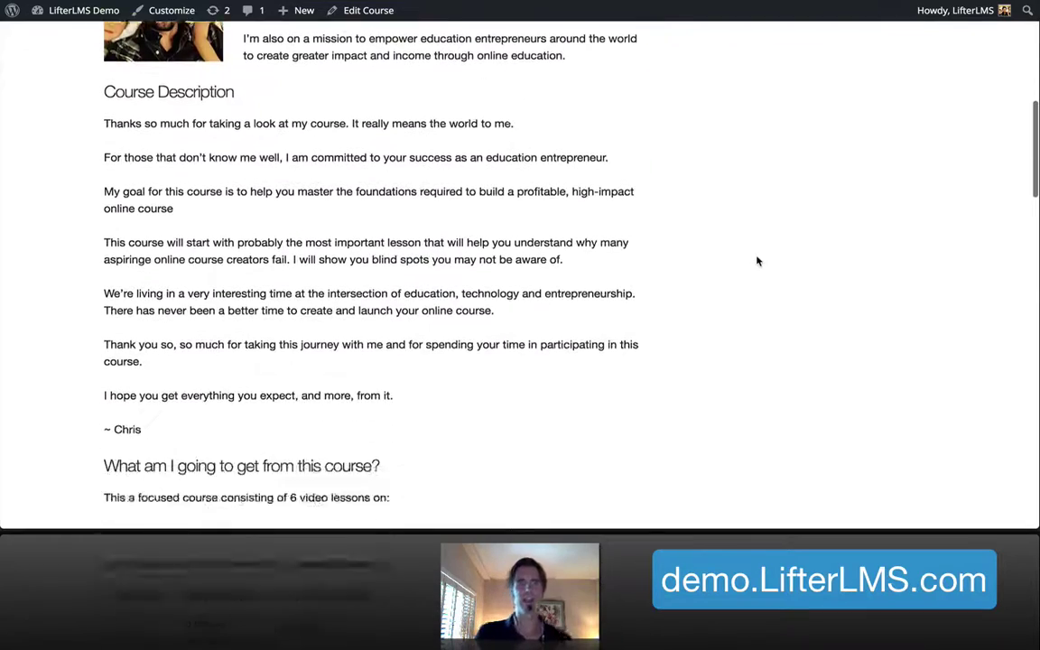
scroll(758, 261, down, 6)
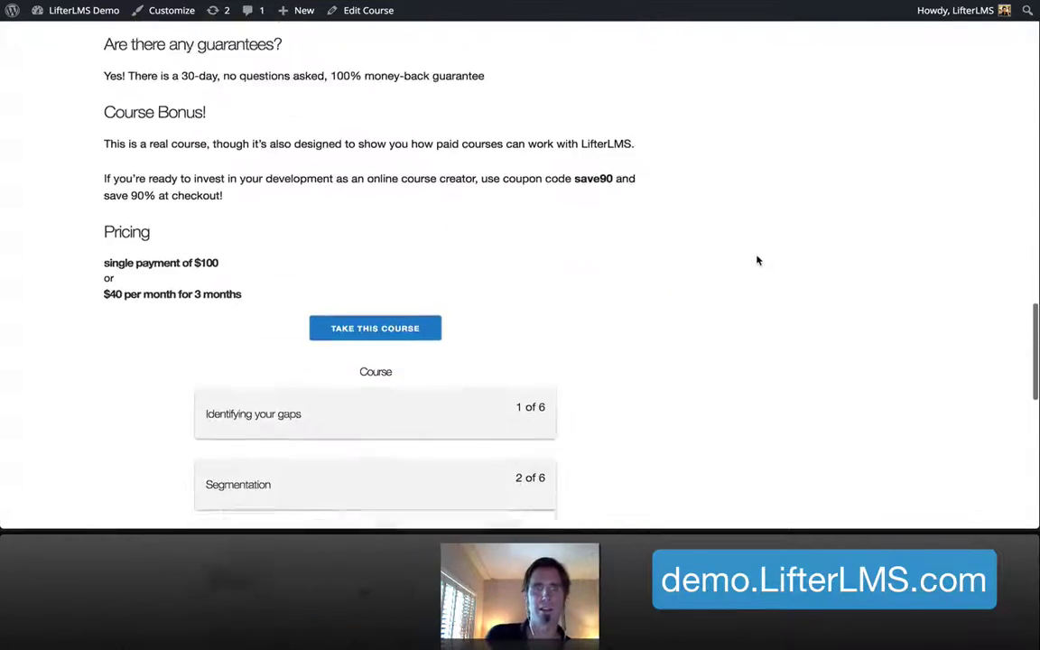
click(465, 323)
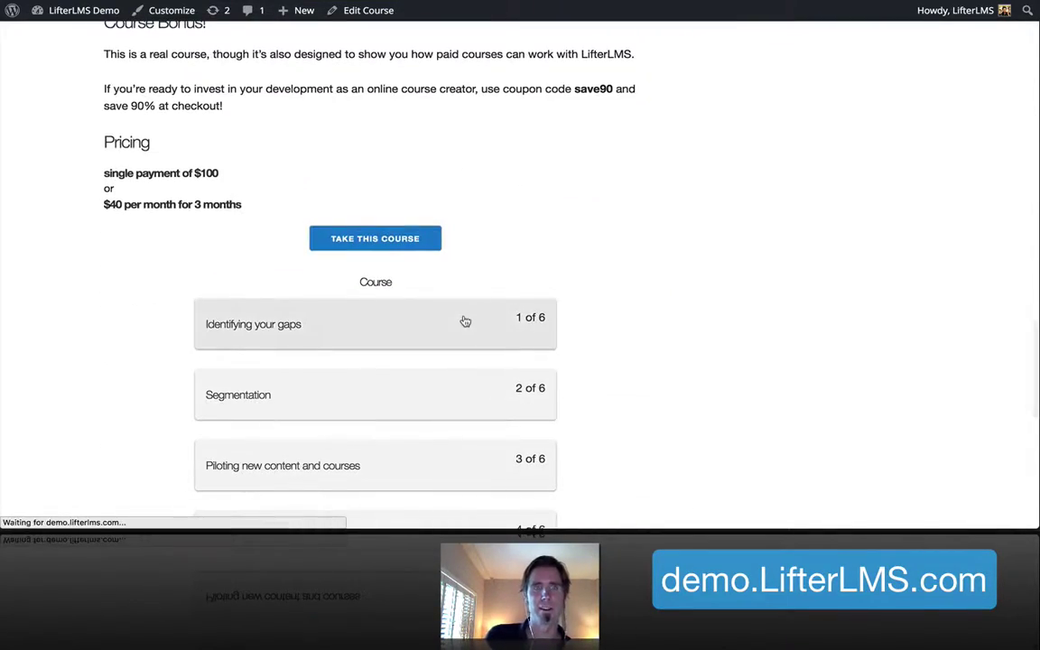
scroll(580, 306, down, 7)
scroll(581, 306, up, 2)
scroll(580, 308, up, 4)
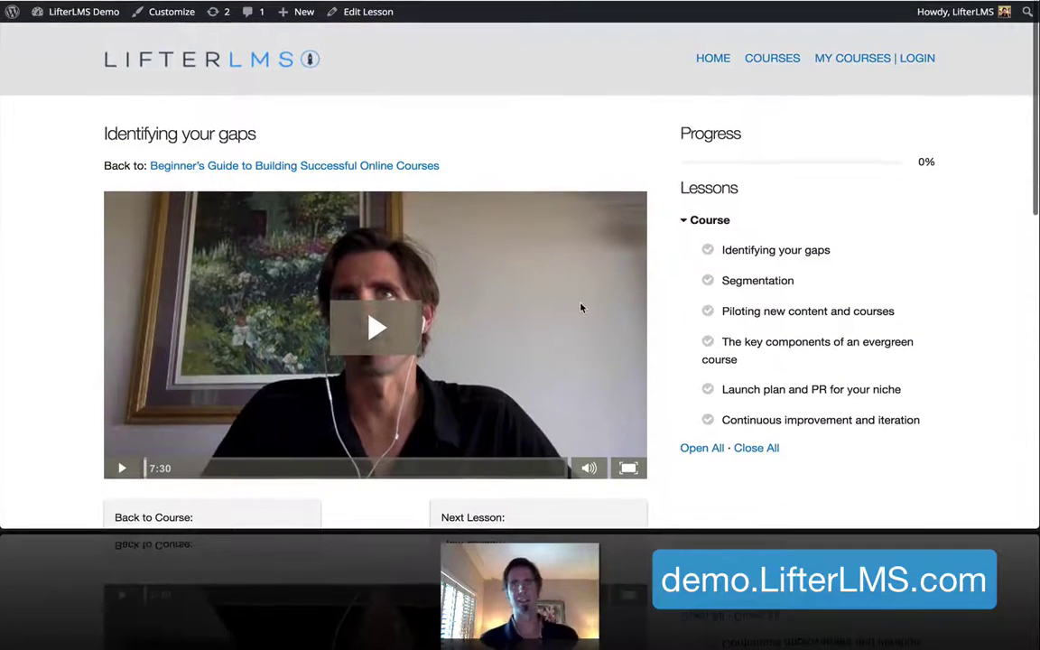
scroll(580, 308, down, 1)
scroll(580, 308, up, 2)
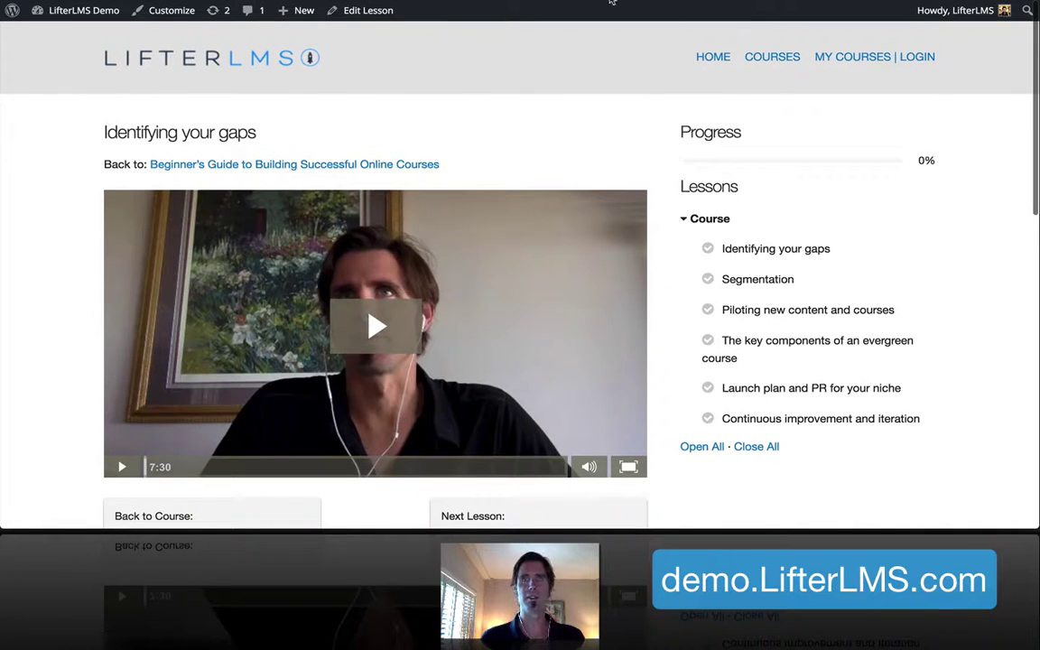
Load demo.lifterlms.com in a new incognito window as a logged-out visitor
click(106, 0)
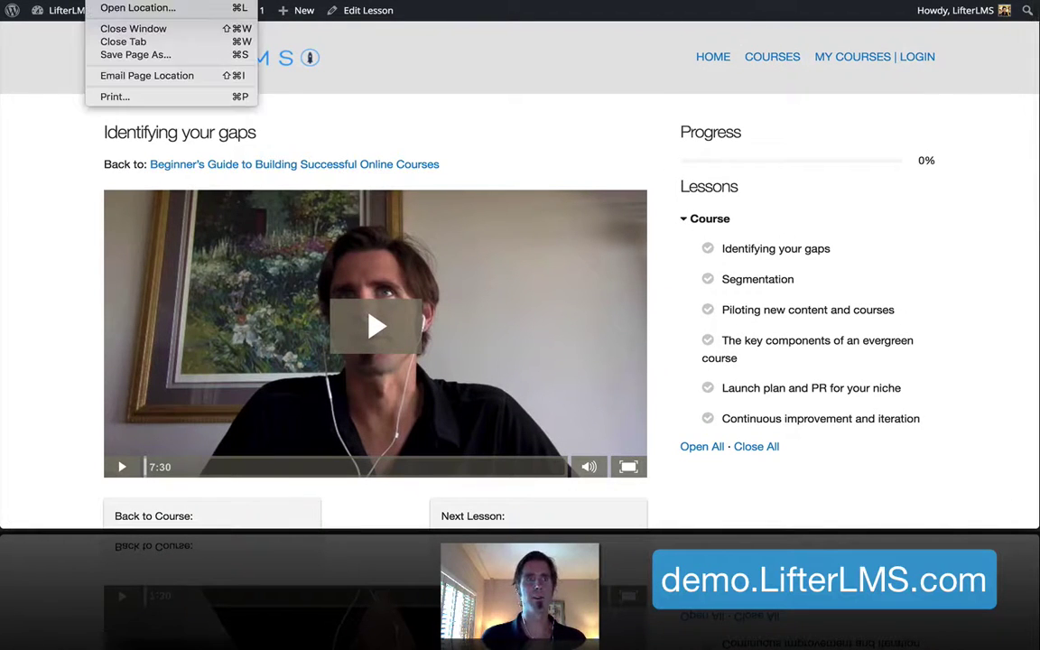
key(super+shift+n)
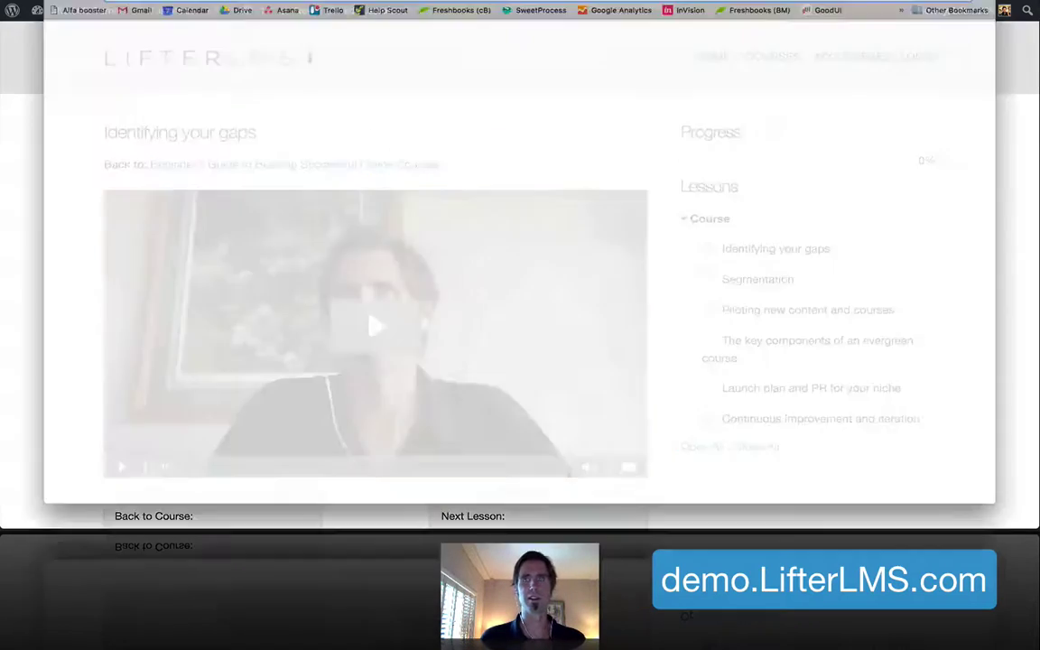
text(demo)
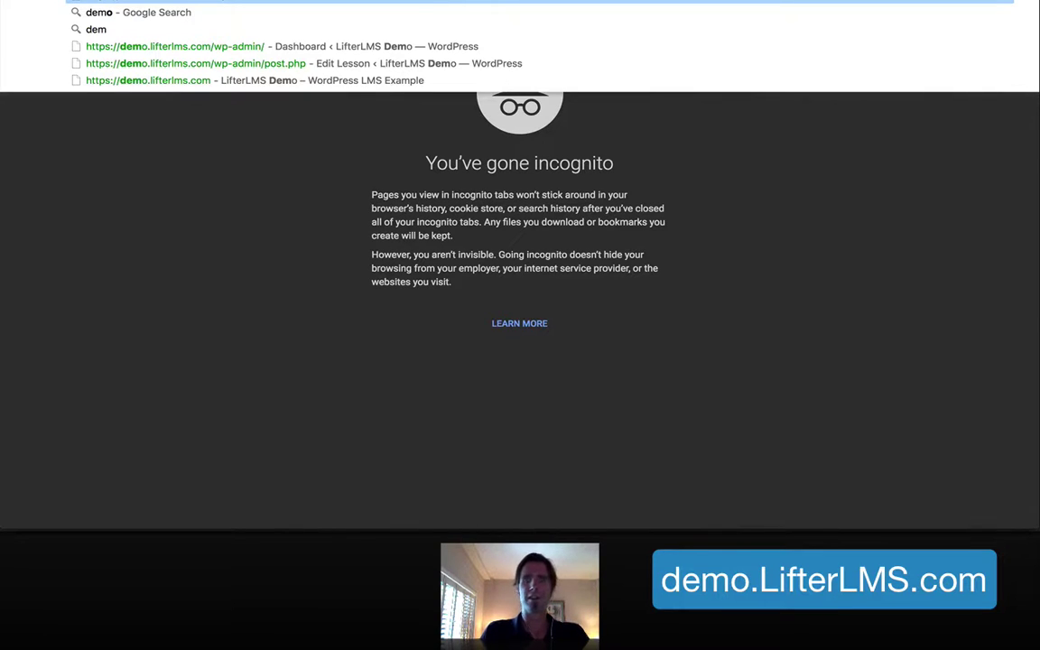
key(Return)
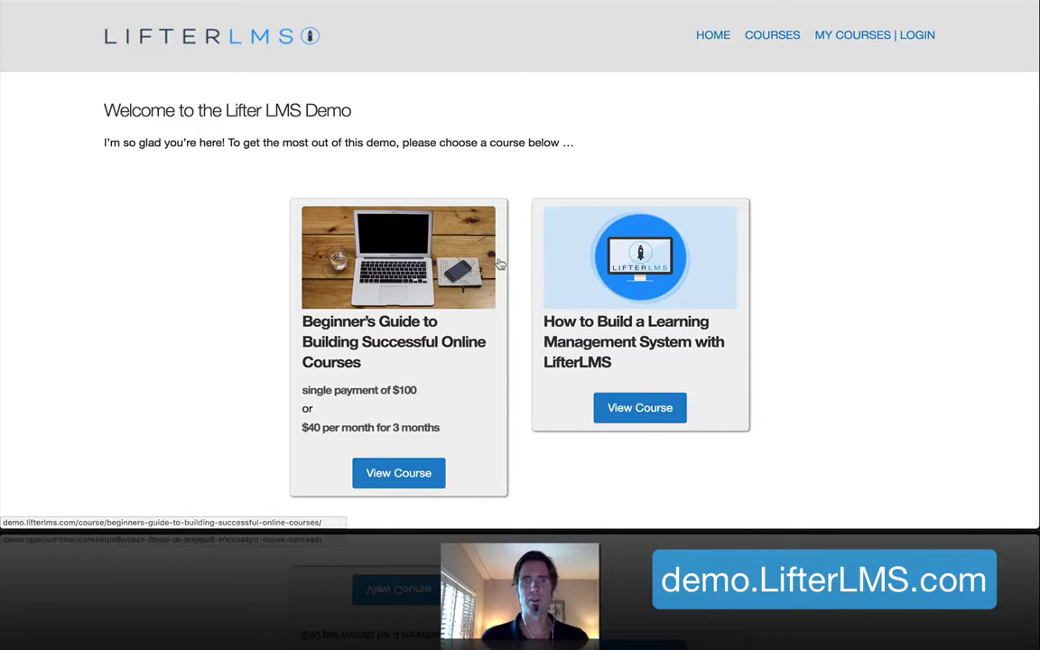
Browse the demo home page and open the Beginner's Guide to Building Successful Online Courses
scroll(428, 271, down, 3)
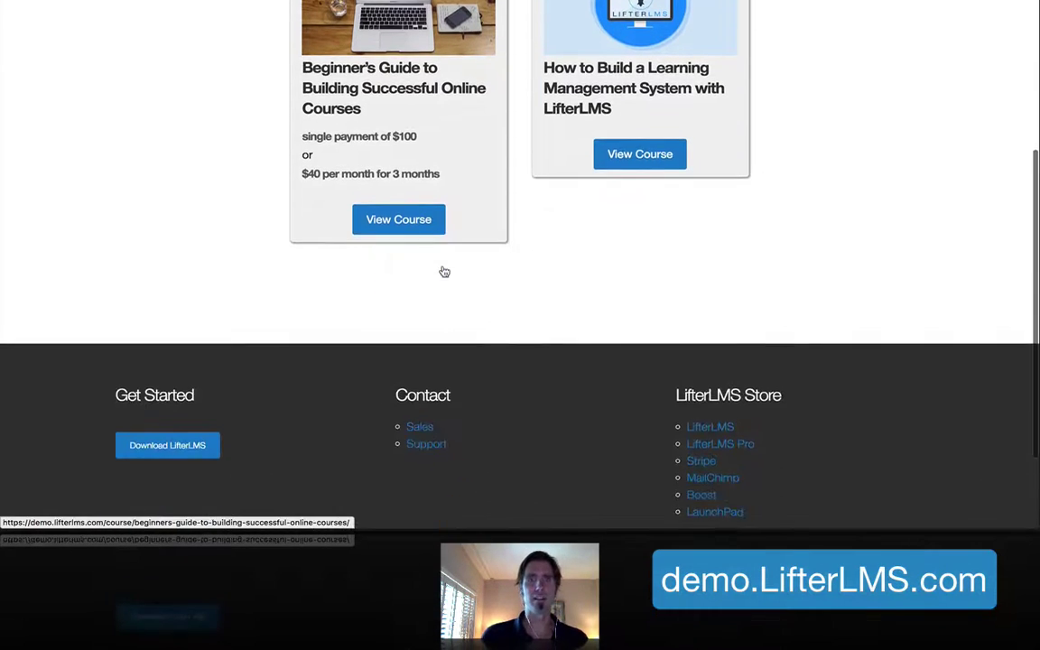
scroll(444, 271, up, 3)
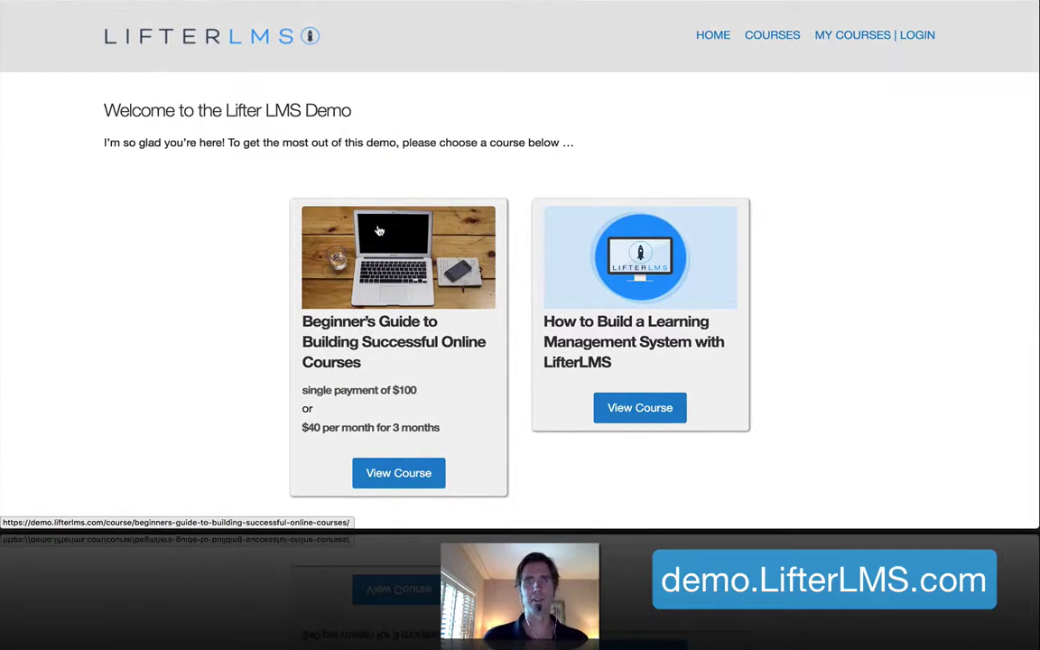
scroll(891, 304, down, 1)
scroll(573, 263, up, 1)
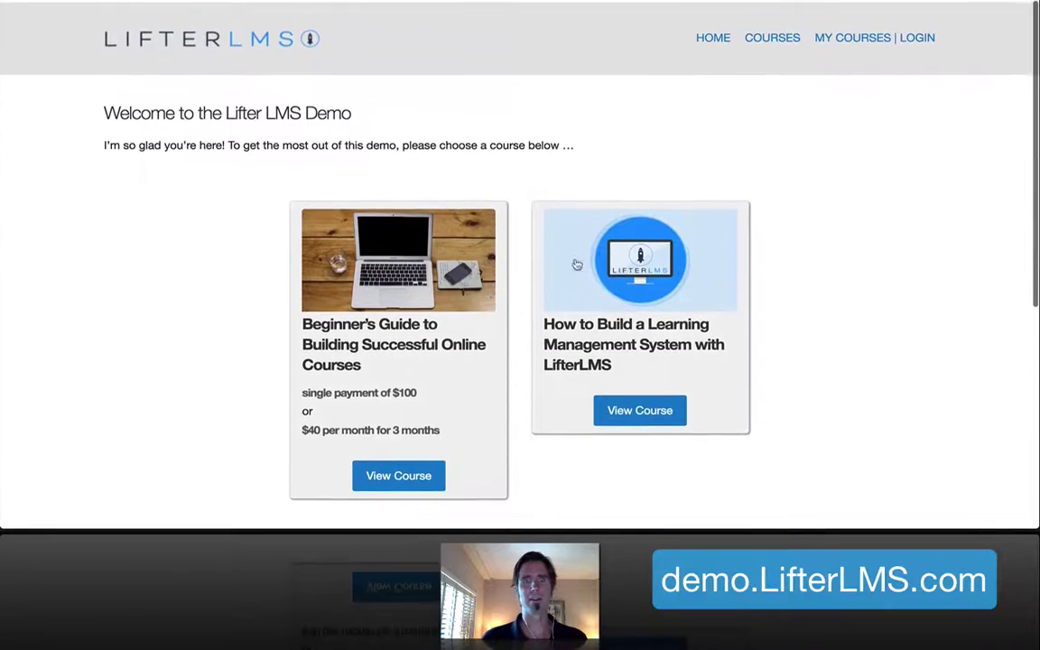
click(406, 247)
Scroll to the course's lesson list and check the lessons' locked-until-purchase tooltips
scroll(406, 248, down, 5)
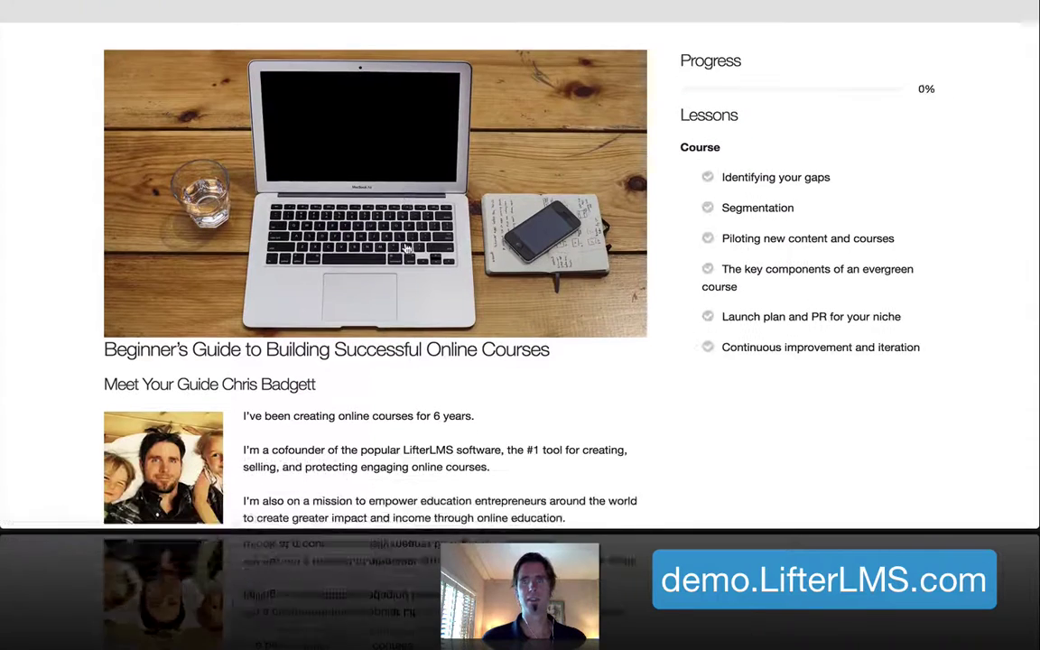
scroll(415, 340, down, 3)
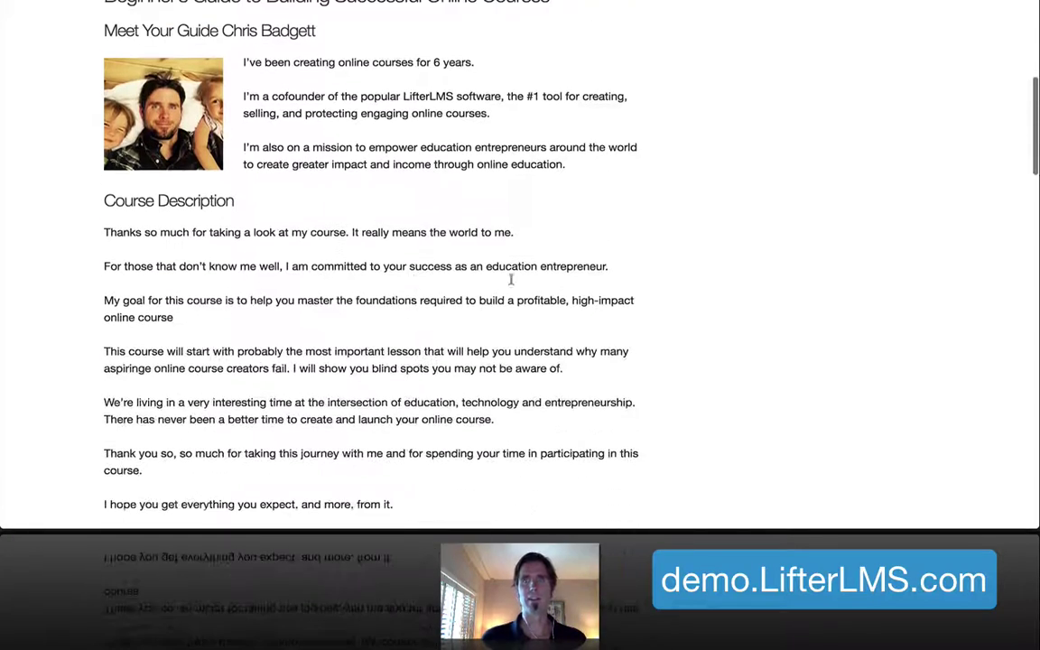
scroll(710, 307, down, 20)
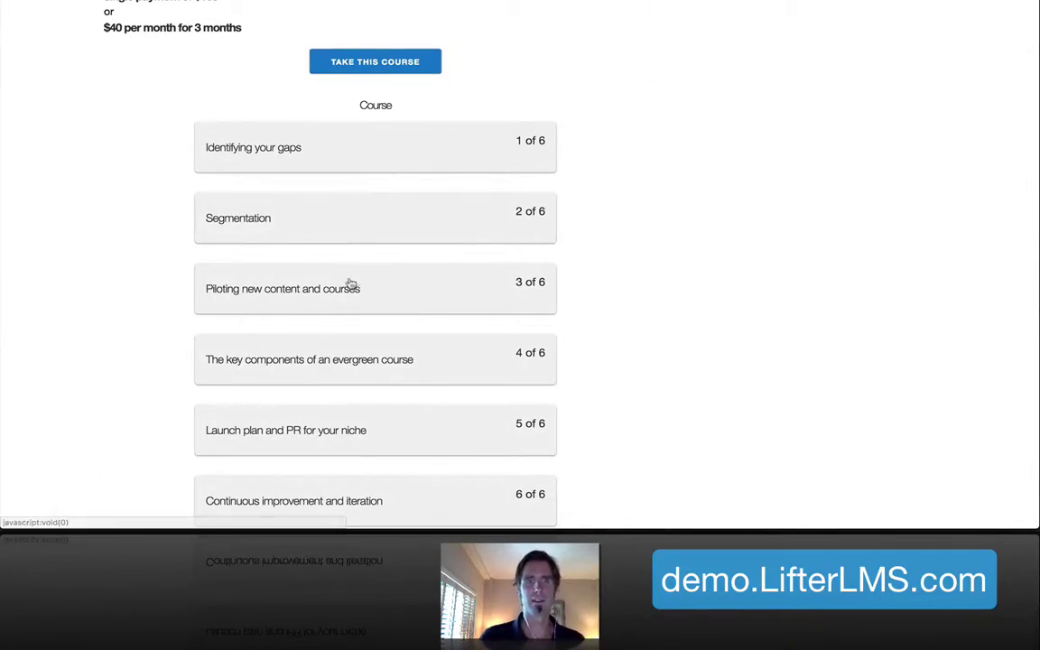
mouse_move(348, 285)
mouse_move(348, 344)
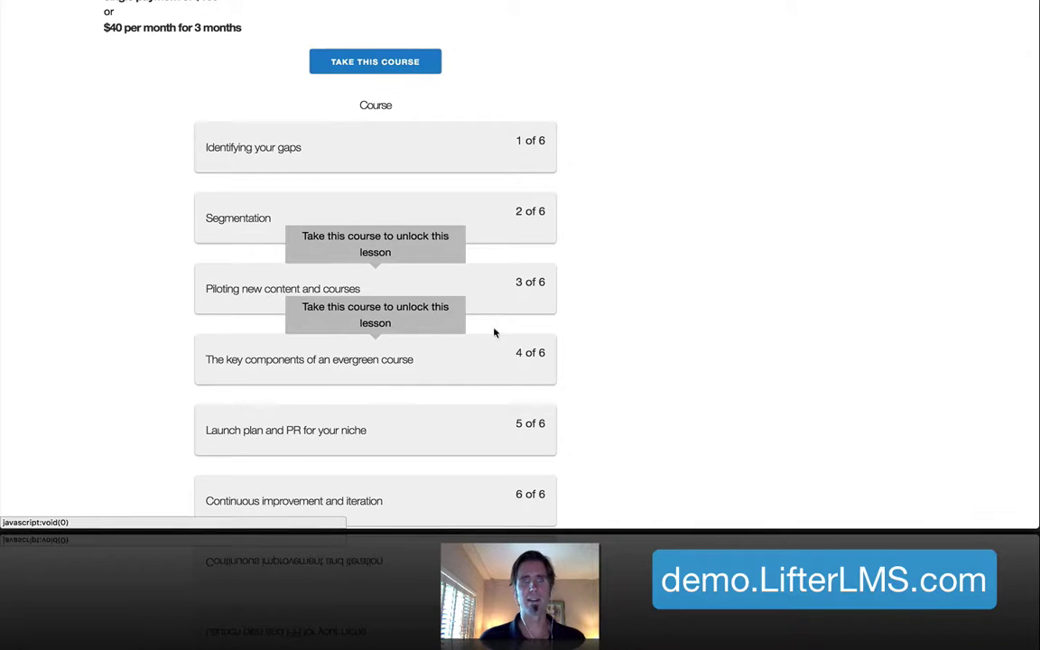
scroll(598, 329, down, 3)
scroll(598, 329, up, 5)
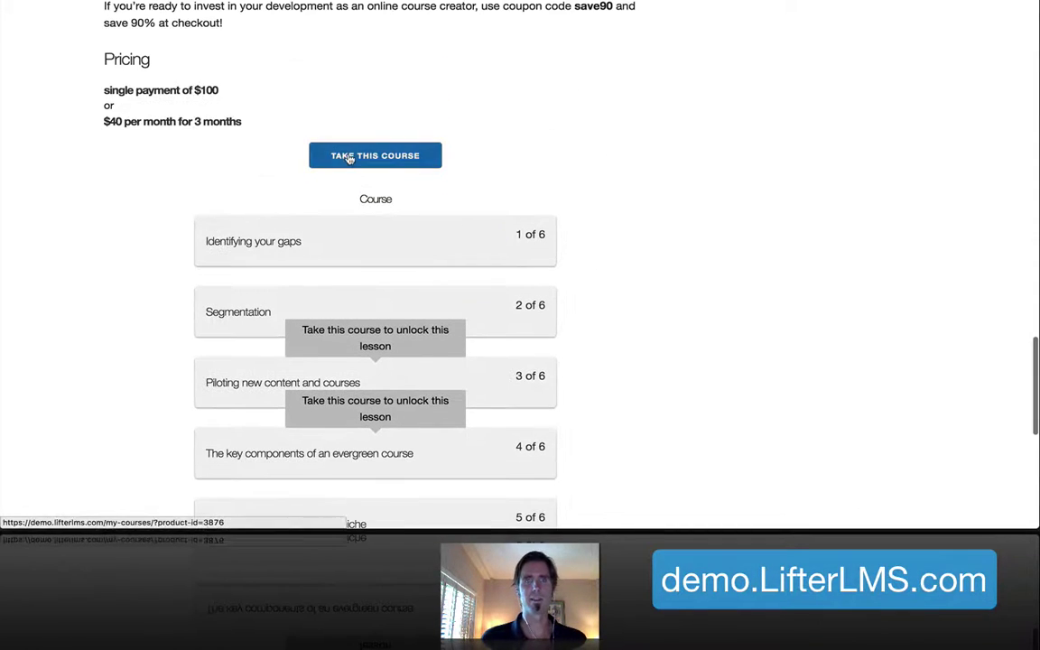
Take the Beginner's Guide course, registering with an e-mail address and a confirmed password
click(350, 156)
click(271, 200)
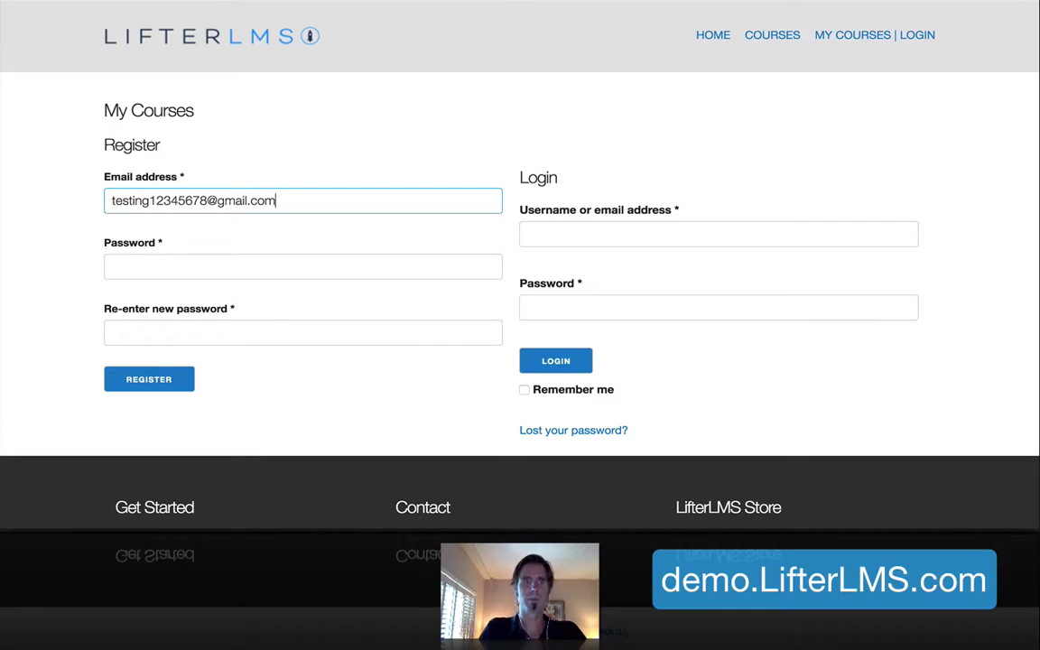
click(125, 261)
text(p)
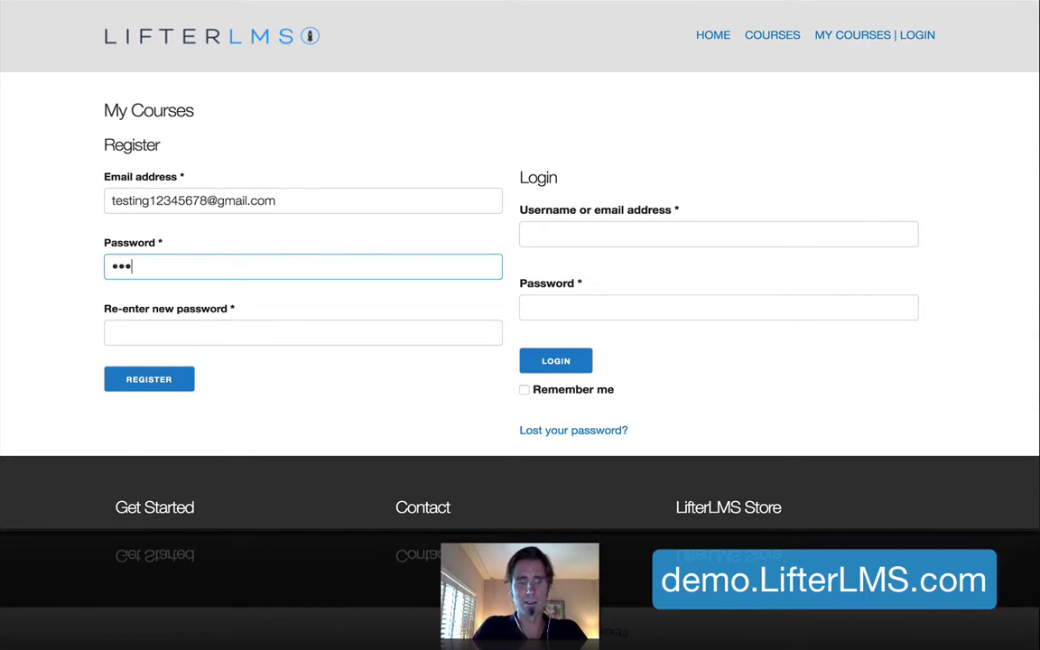
click(141, 331)
text(p)
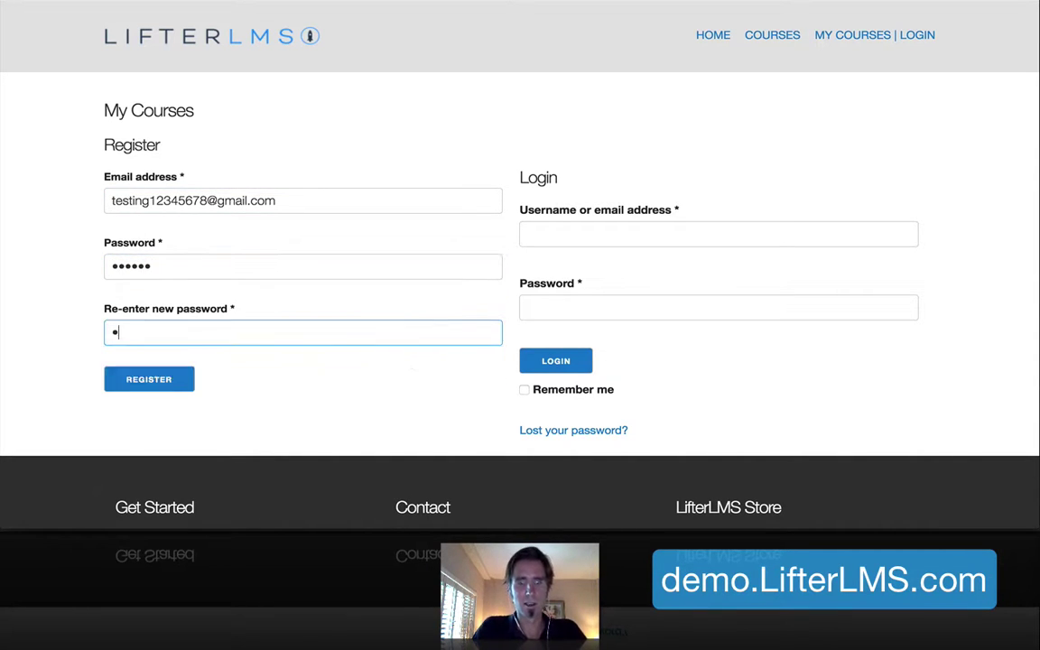
click(150, 389)
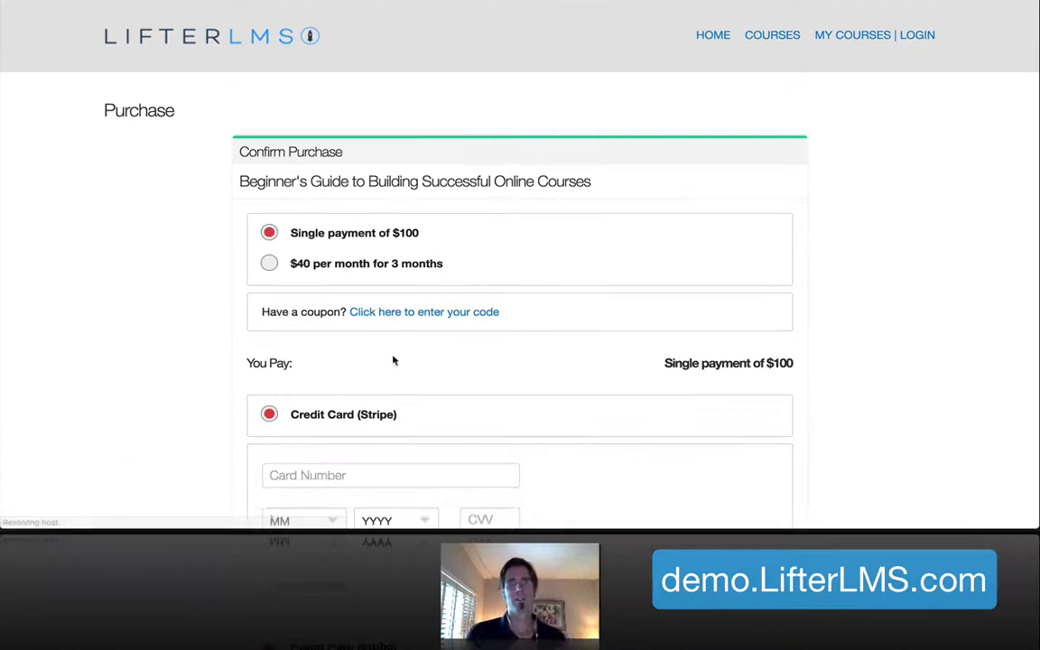
Choose the $40 per month for 3 months plan on the Purchase page
scroll(631, 390, down, 5)
scroll(545, 146, up, 5)
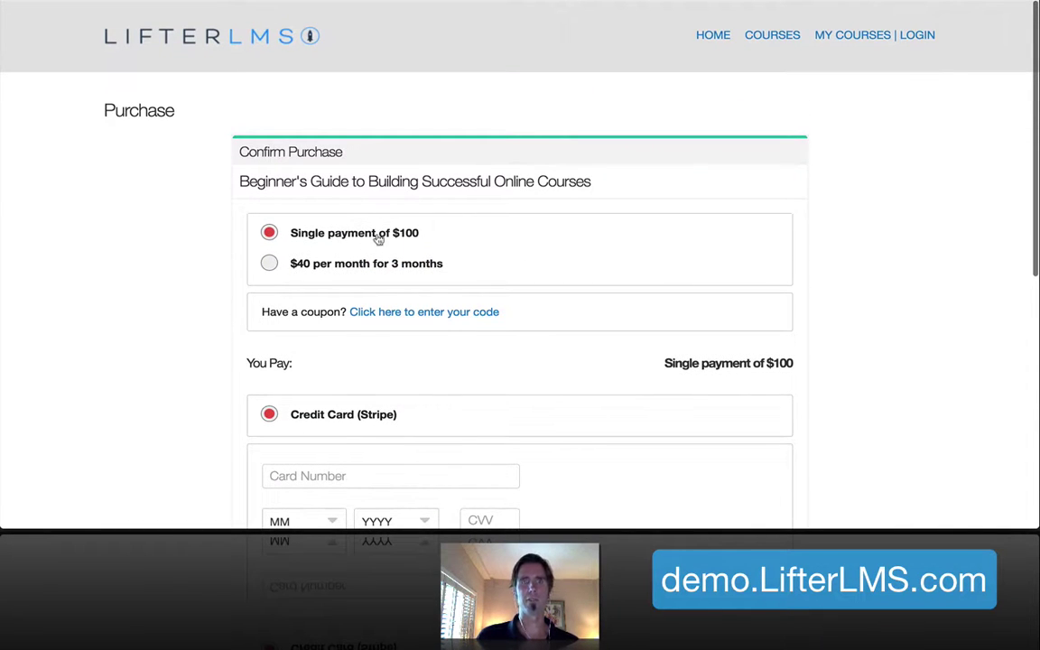
click(269, 263)
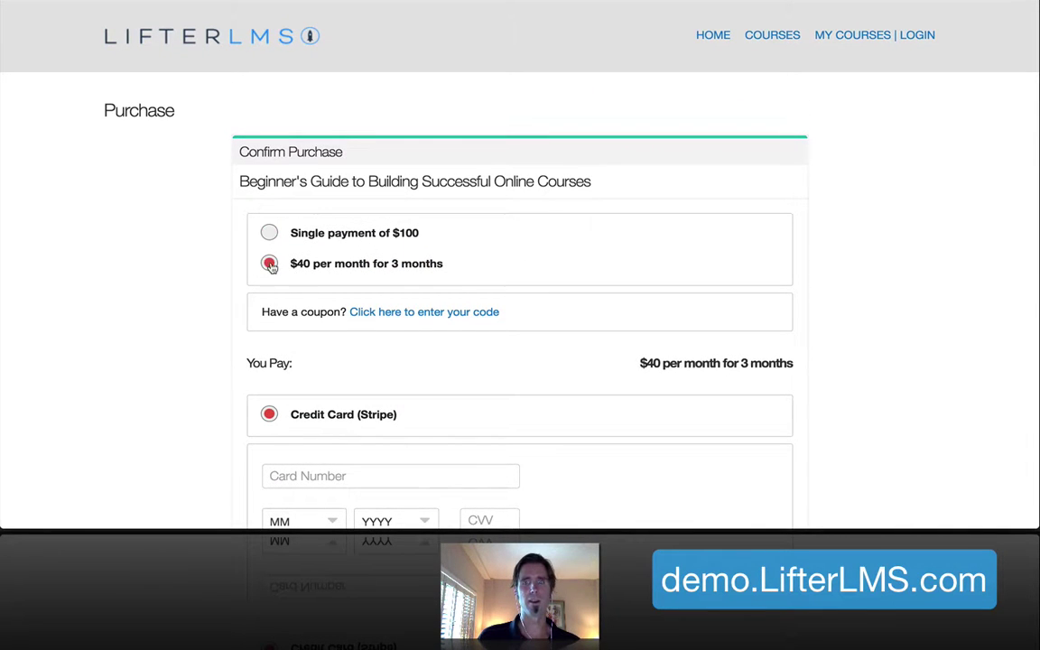
Focus the Card Number field, then leave checkout for the COURSES listing
scroll(524, 287, down, 5)
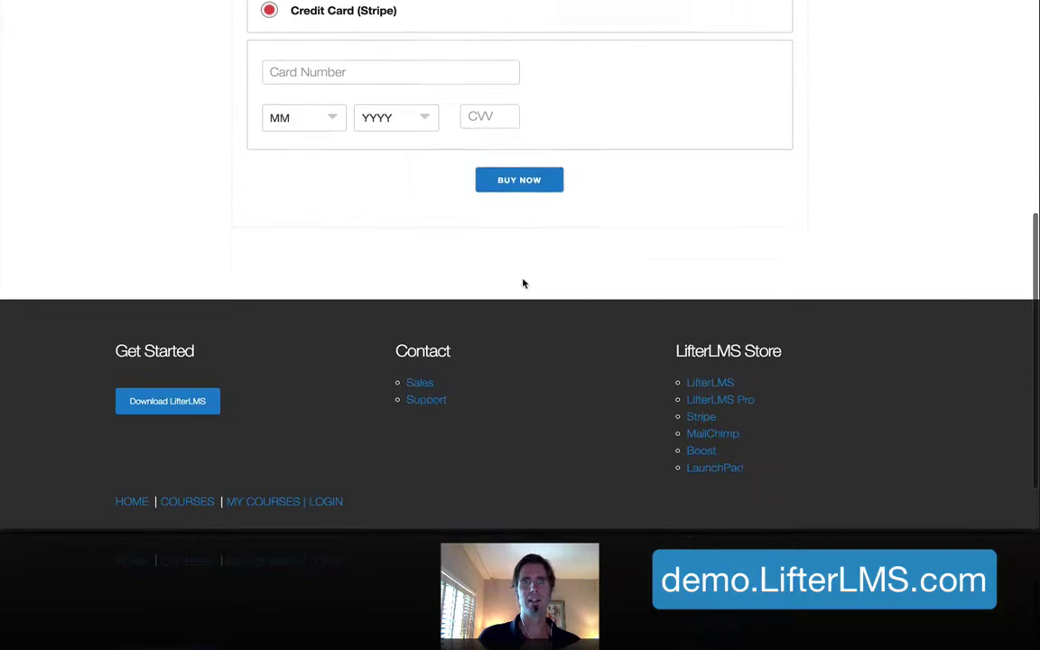
scroll(523, 284, up, 5)
scroll(522, 283, down, 3)
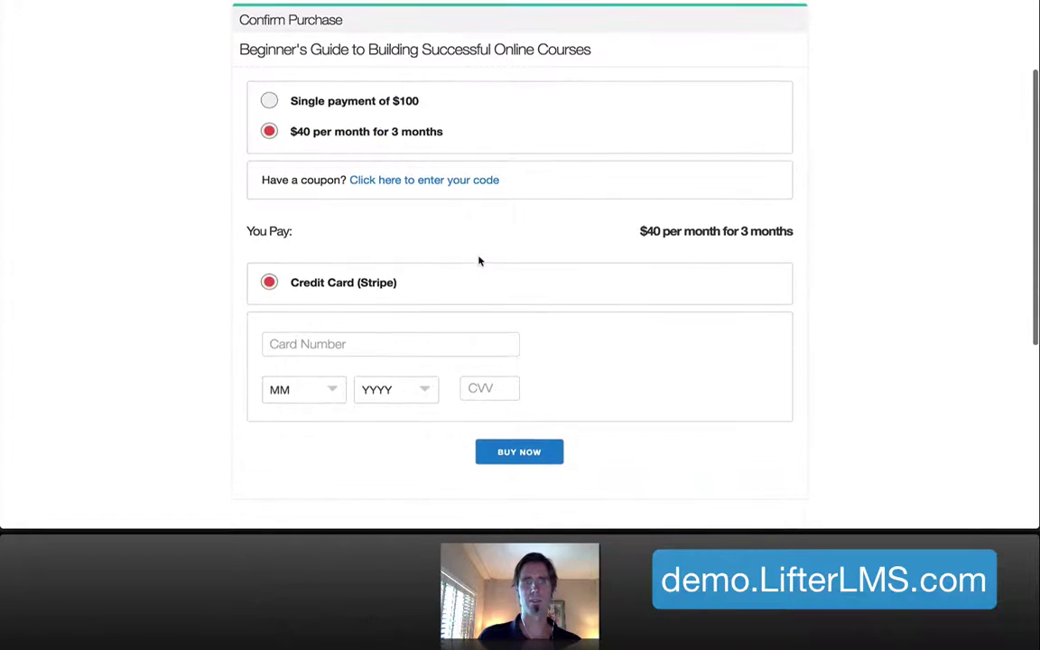
click(380, 341)
scroll(747, 320, up, 3)
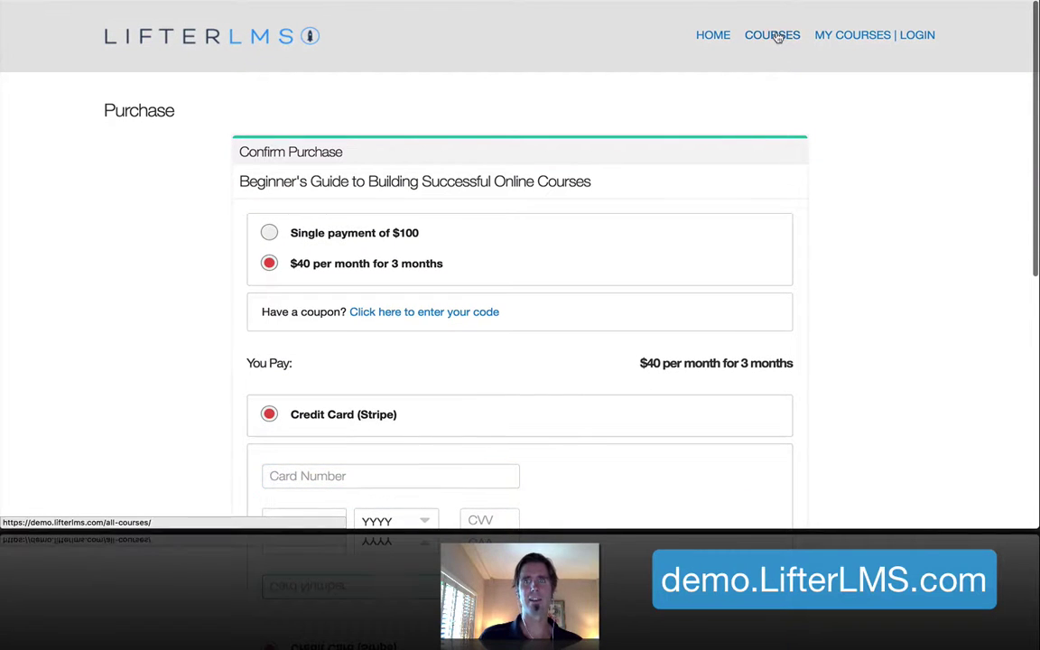
click(775, 36)
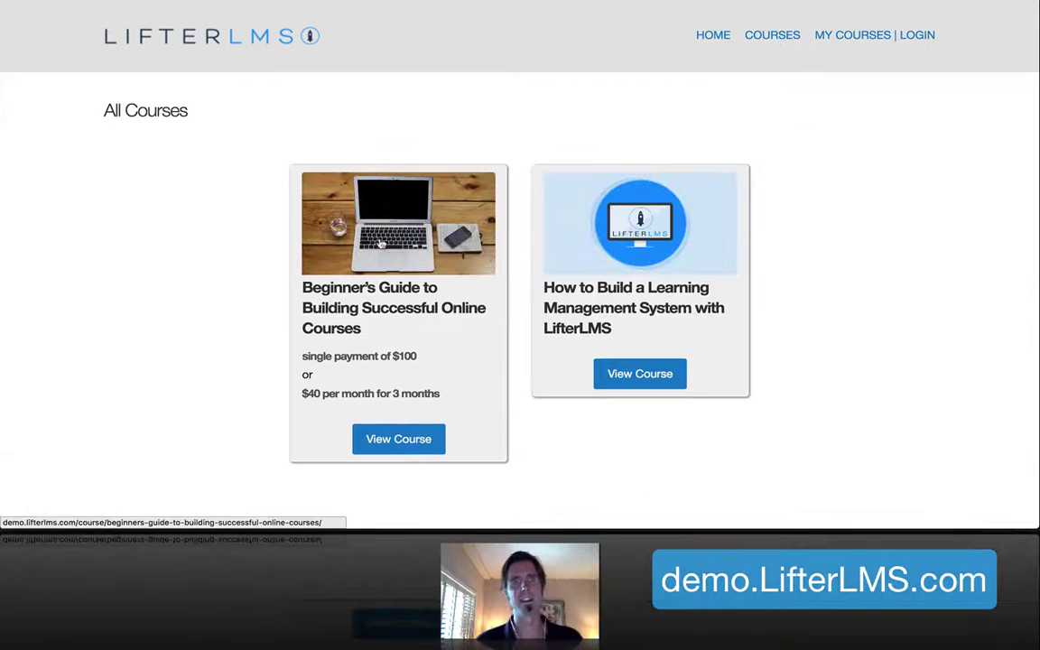